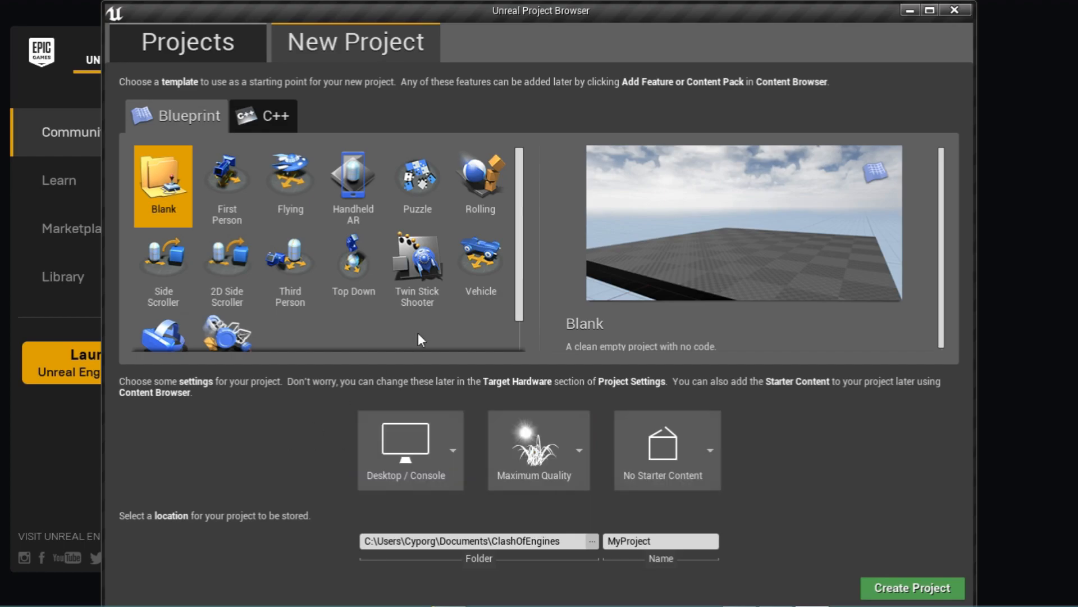
Create a Blank Blueprint project named U4_Maha, stored in the ClashOfEngines folder under Documents
click(595, 544)
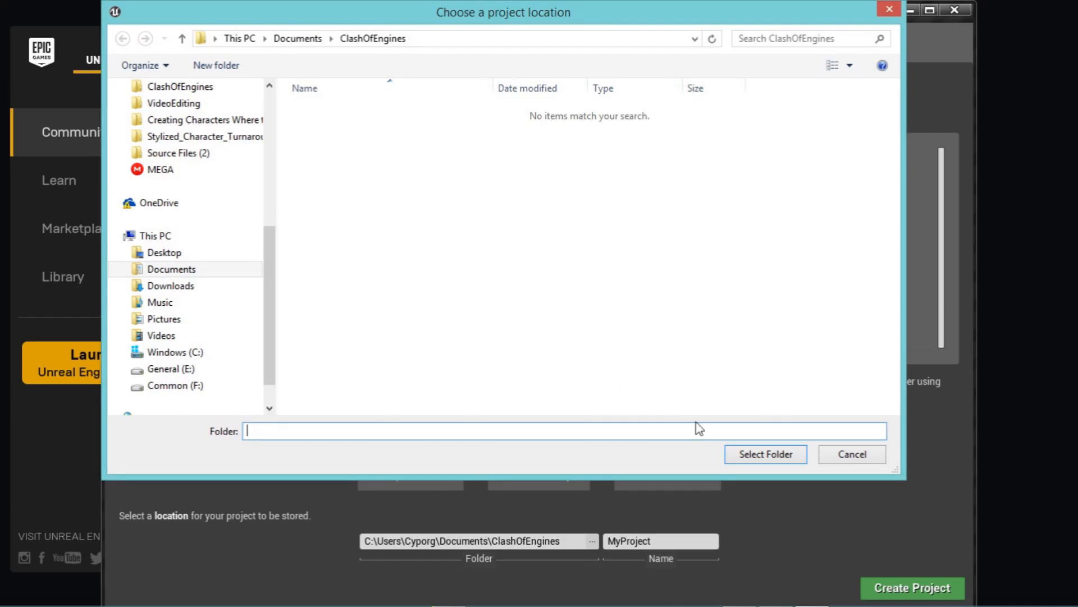
click(789, 455)
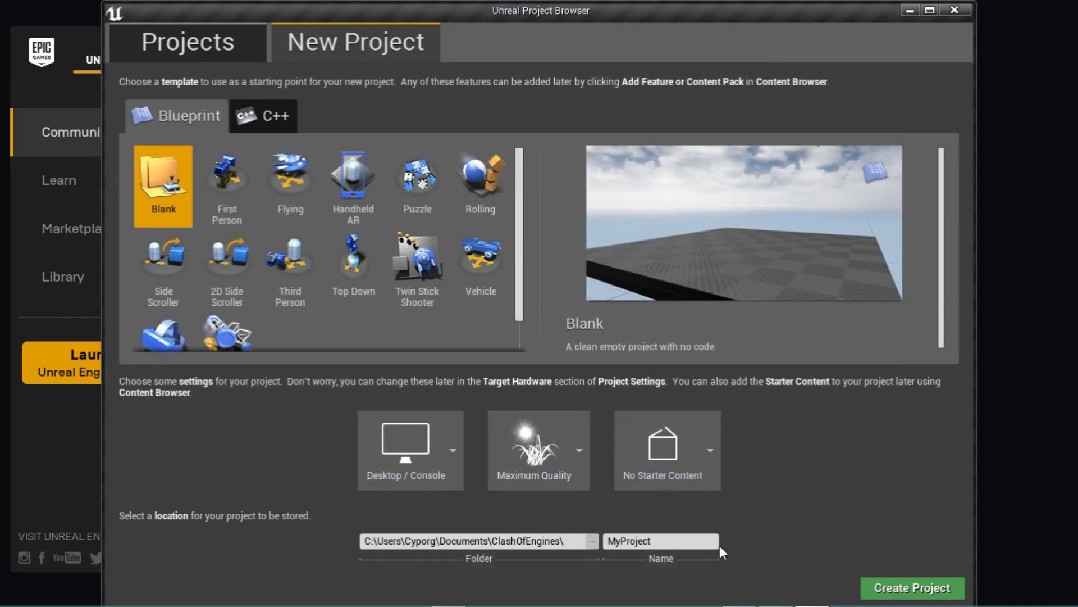
click(712, 541)
text(U4)
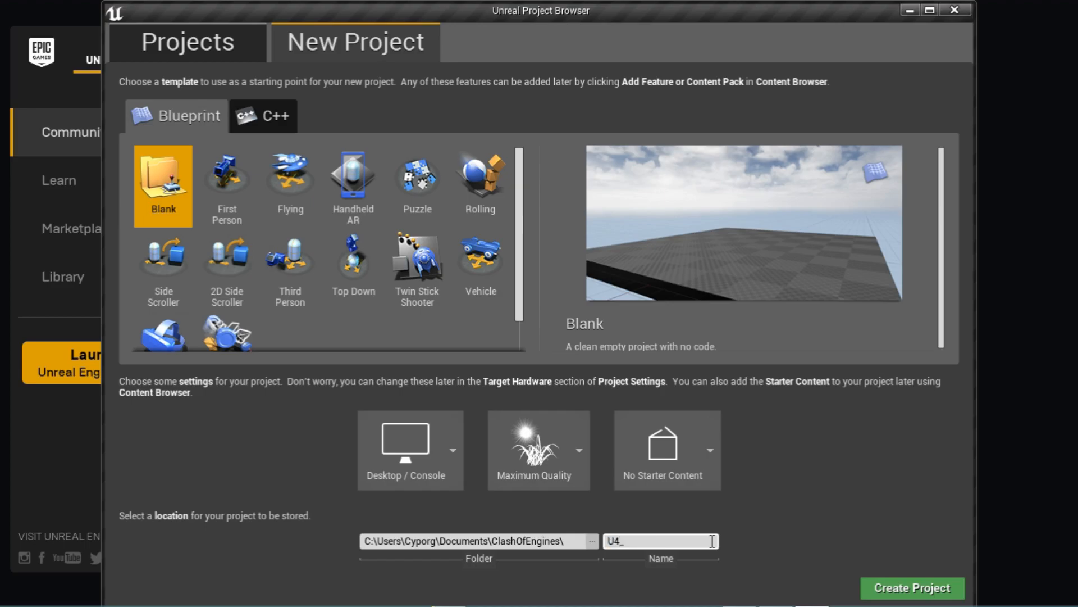
text(_Maha)
click(920, 589)
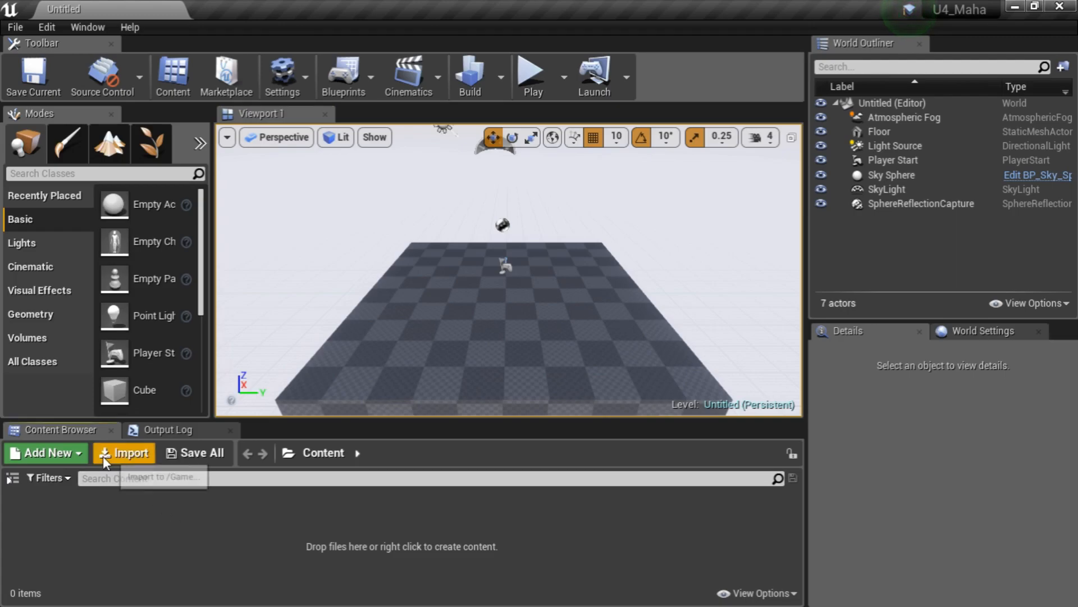
Create a folder named 2DArt in the project's Content root
click(69, 450)
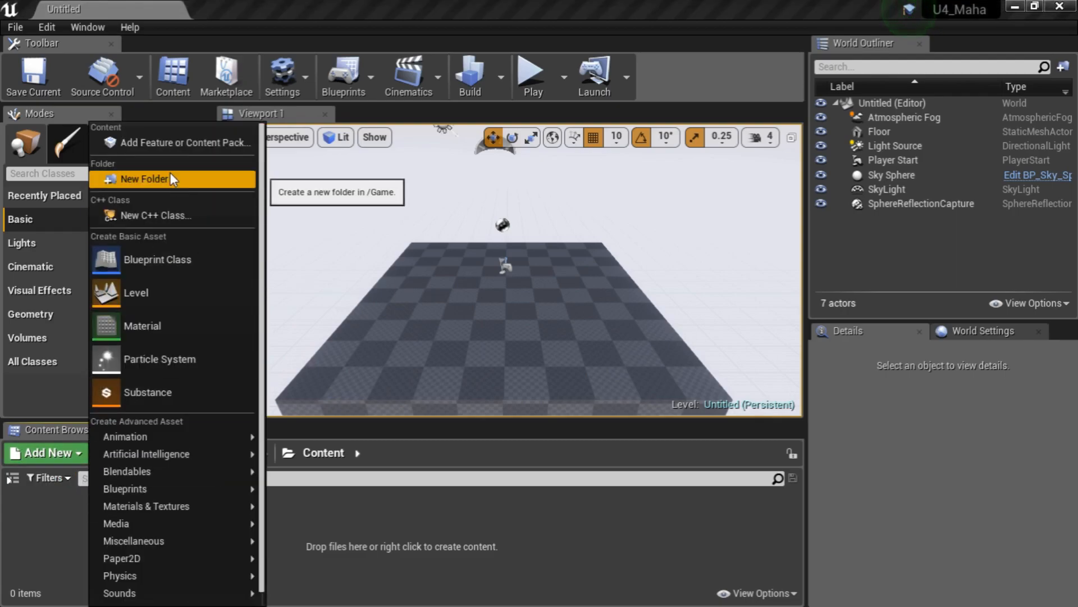
right_click(376, 512)
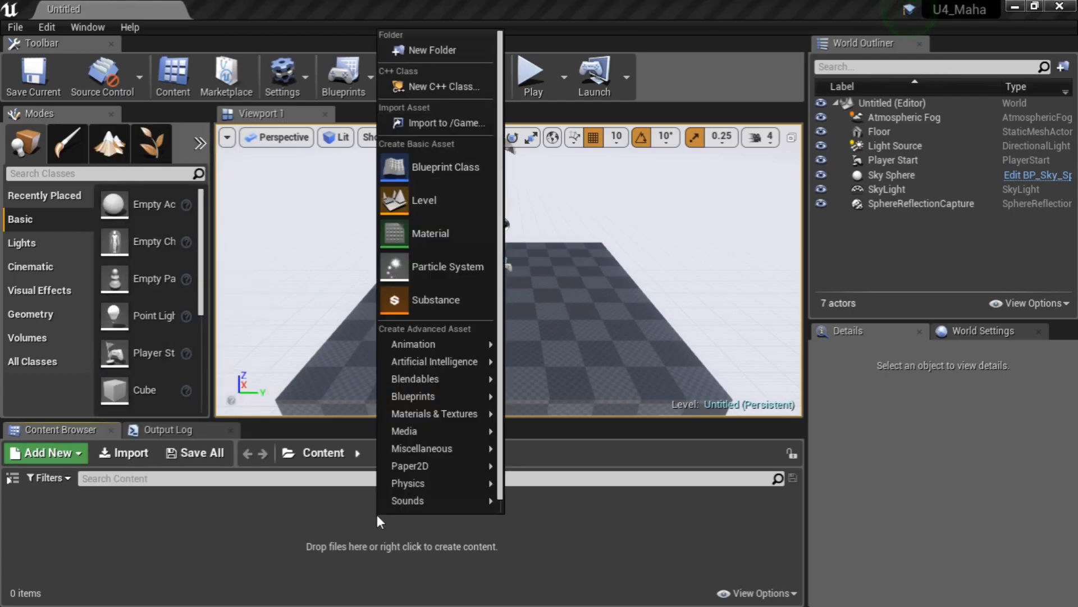
click(410, 53)
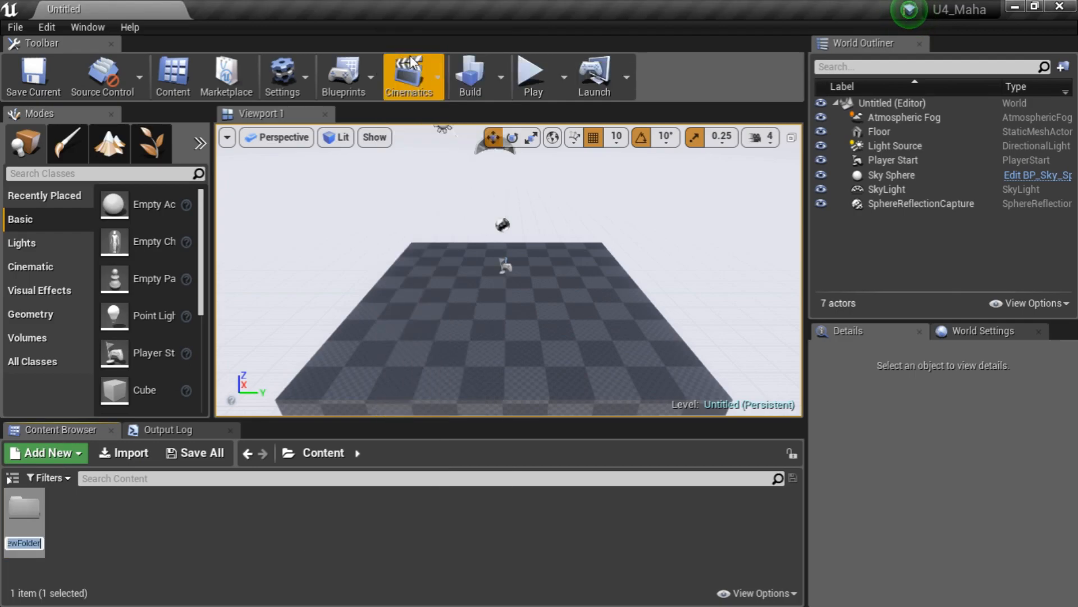
text(2DArt)
key(Return)
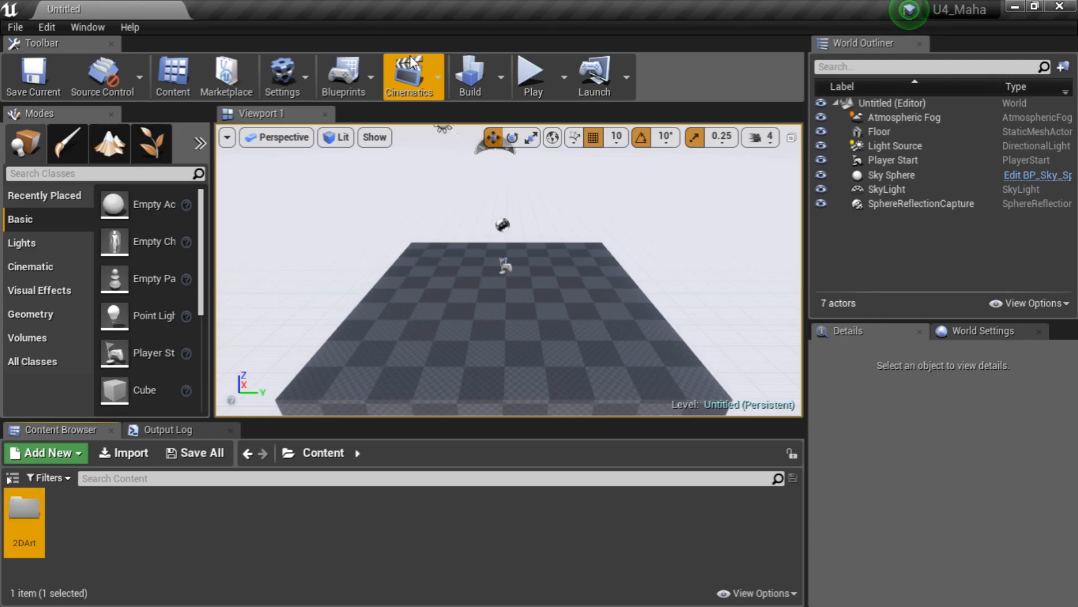
Create a folder named Audio in the Content root, beside the 2DArt folder
right_click(244, 567)
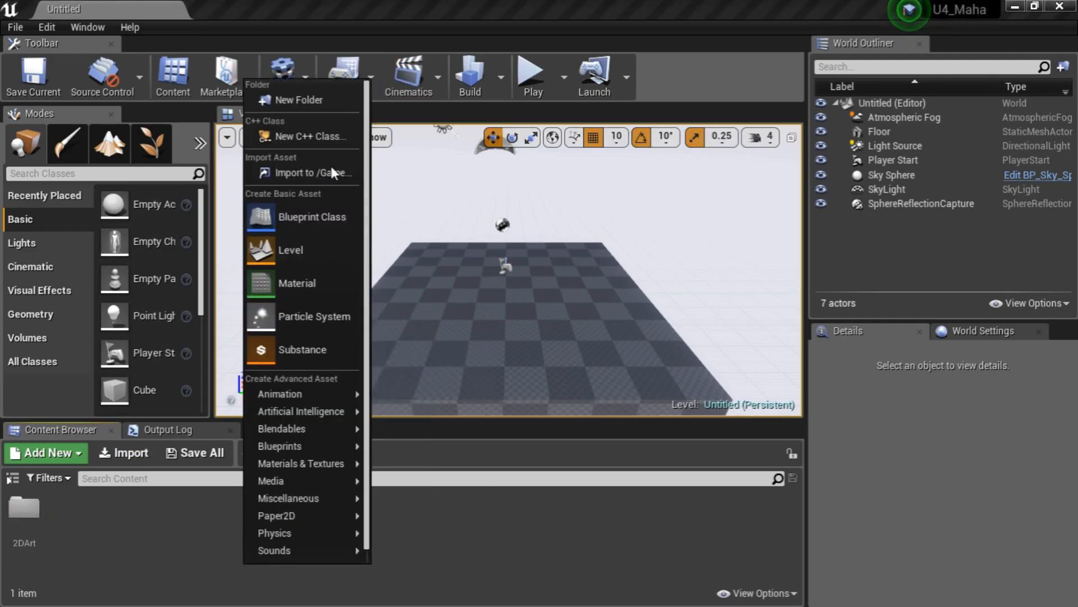
click(303, 99)
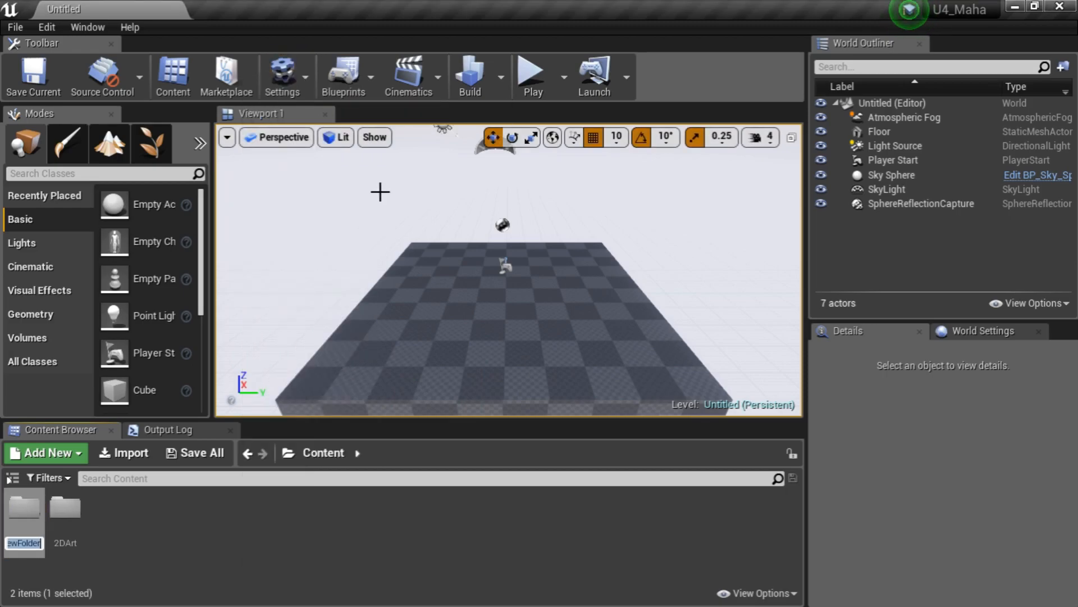
key(BackSpace)
text(Audio)
key(Return)
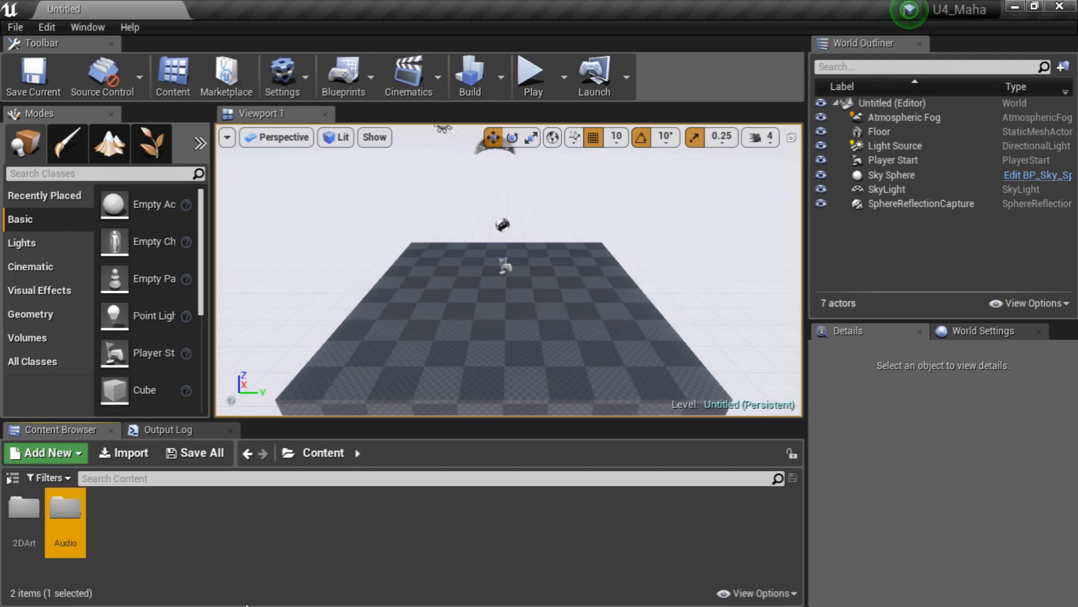
Create a folder named VFX in the Content root
right_click(274, 546)
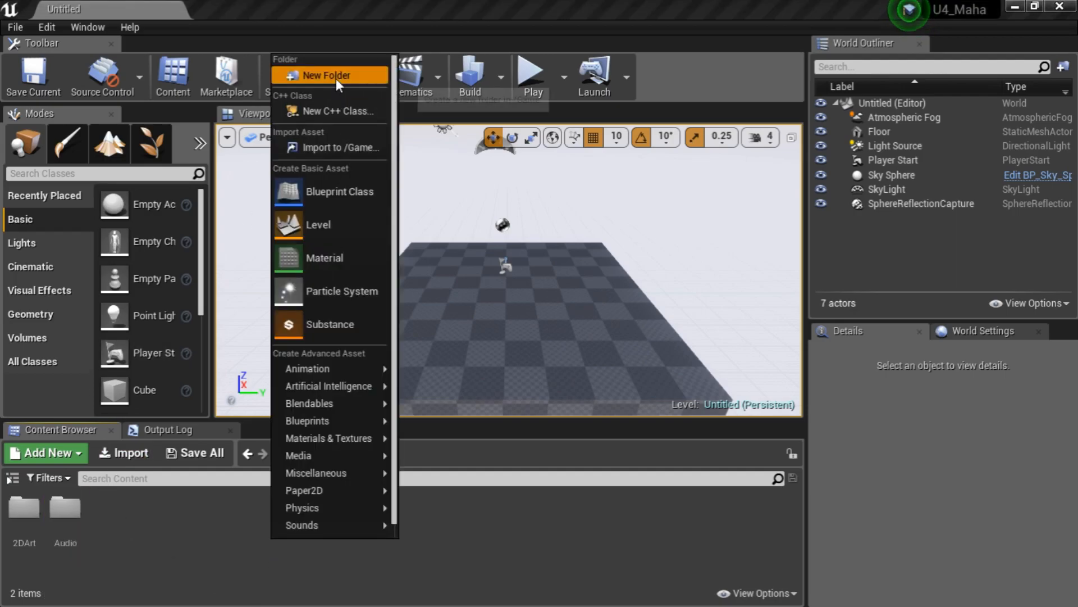
click(336, 79)
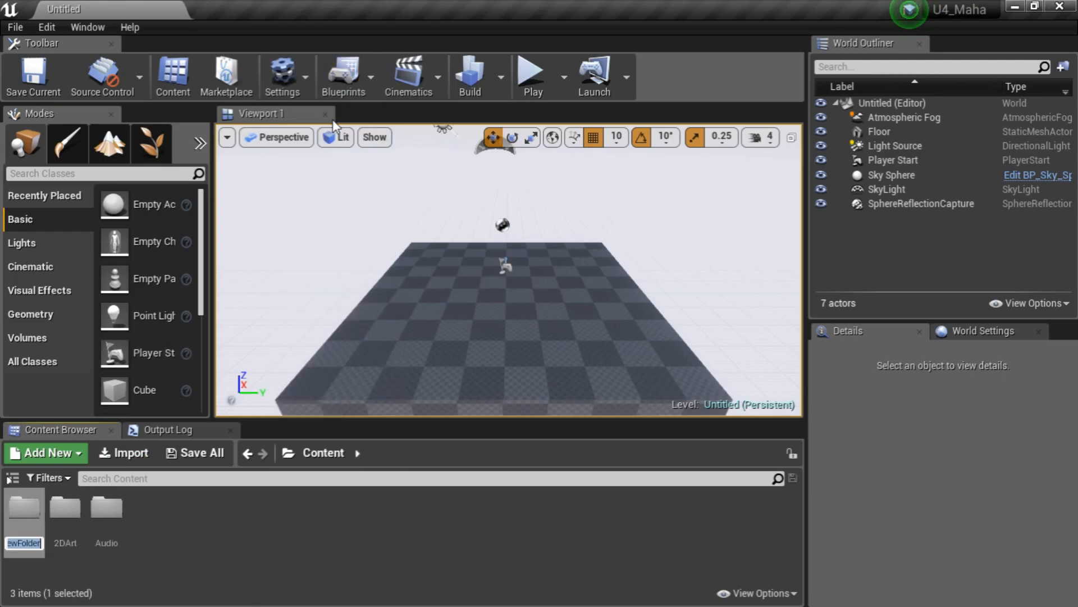
text(VFX)
key(Return)
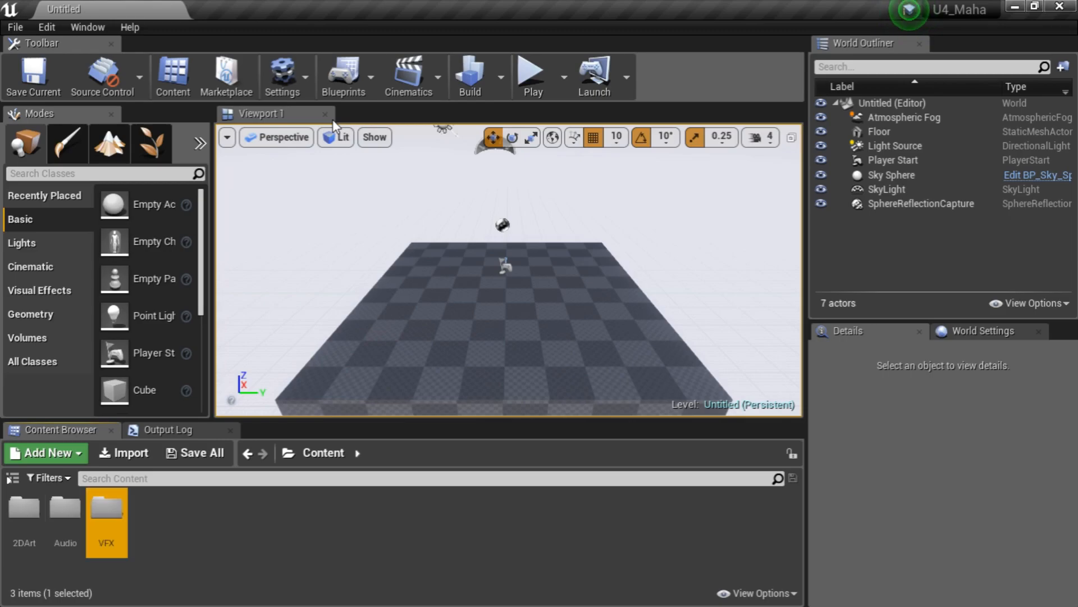
Create a folder named Blueprints in the Content root
right_click(280, 512)
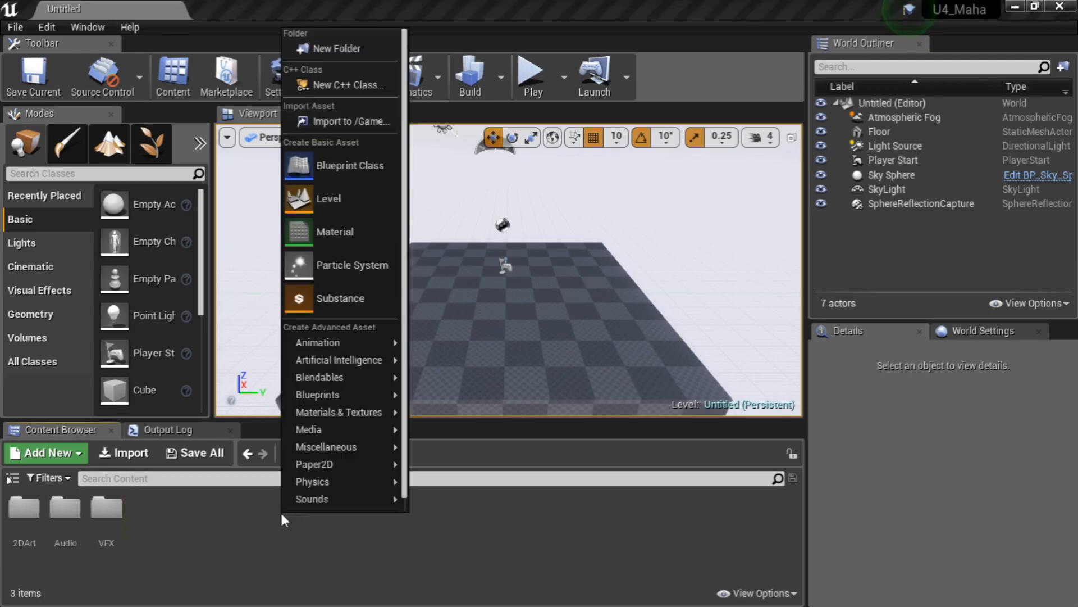
click(323, 50)
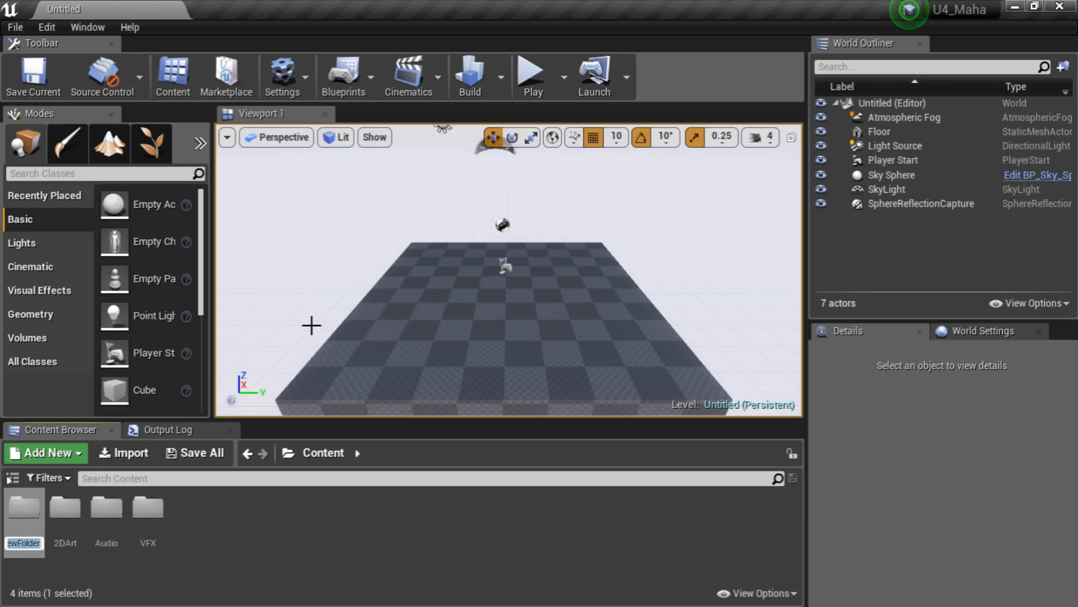
text(Blueprin)
text(t)
key(Return)
Open the 2DArt folder and create a subfolder named Enemies in it
click(24, 511)
double_click(24, 511)
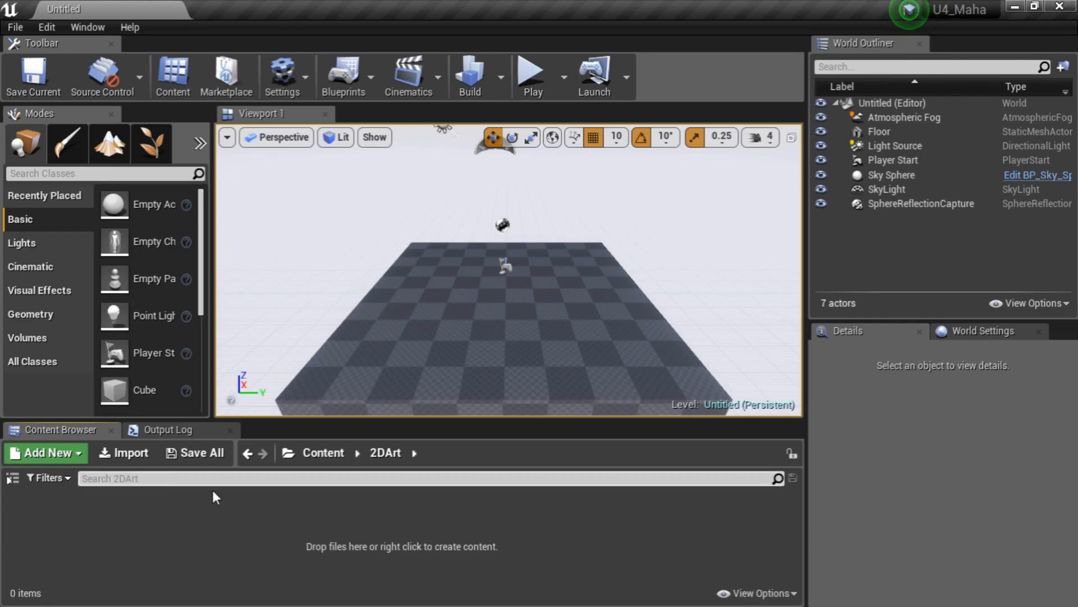
right_click(220, 524)
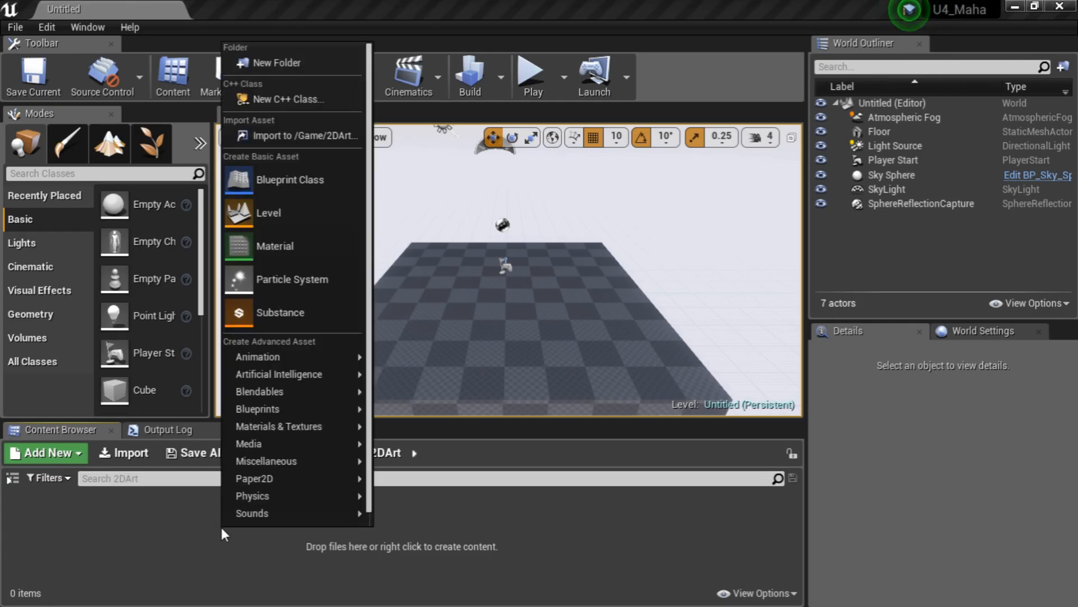
click(307, 65)
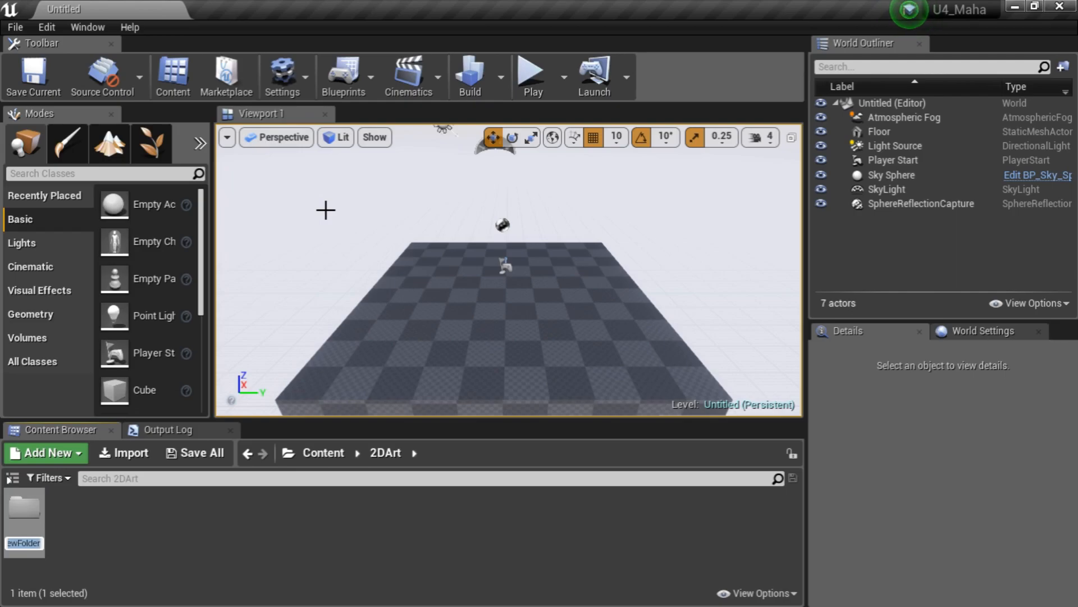
text(Enemies)
key(Return)
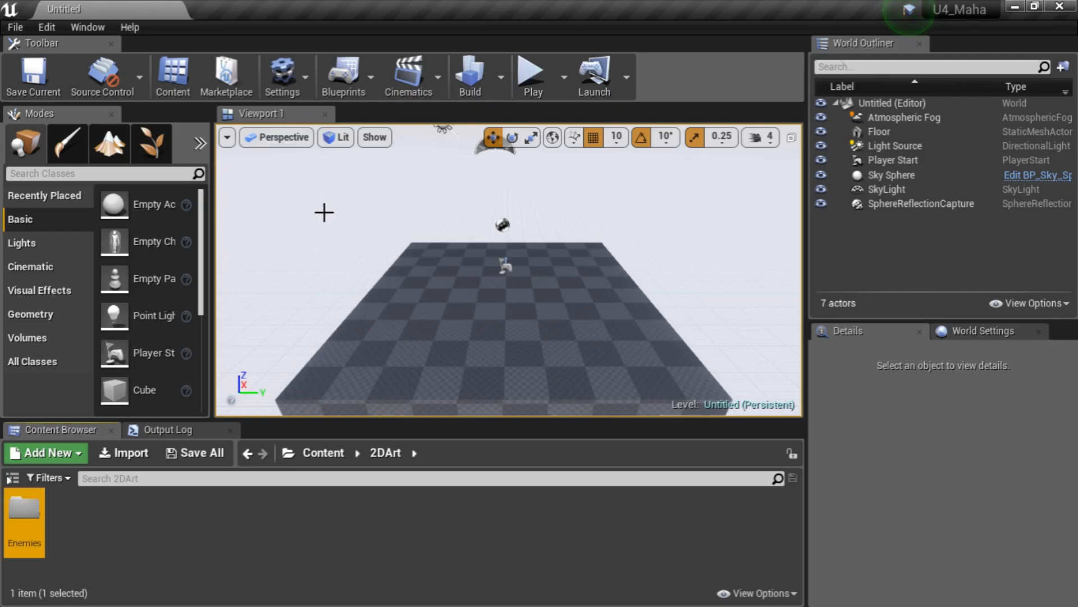
Create a subfolder named Maha inside the 2DArt folder
right_click(146, 546)
click(247, 74)
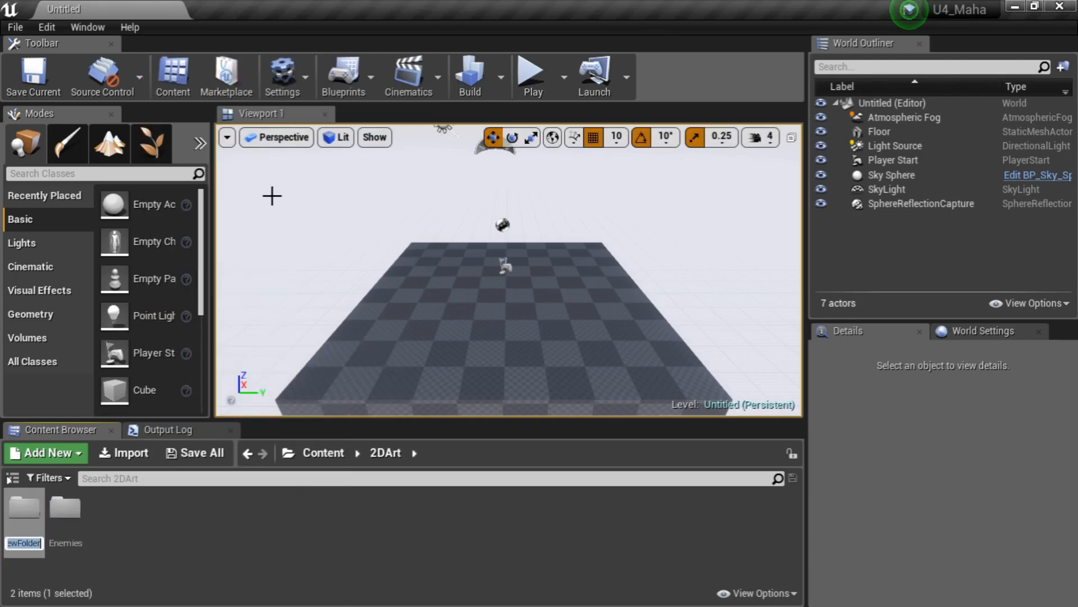
text(Maha)
key(Return)
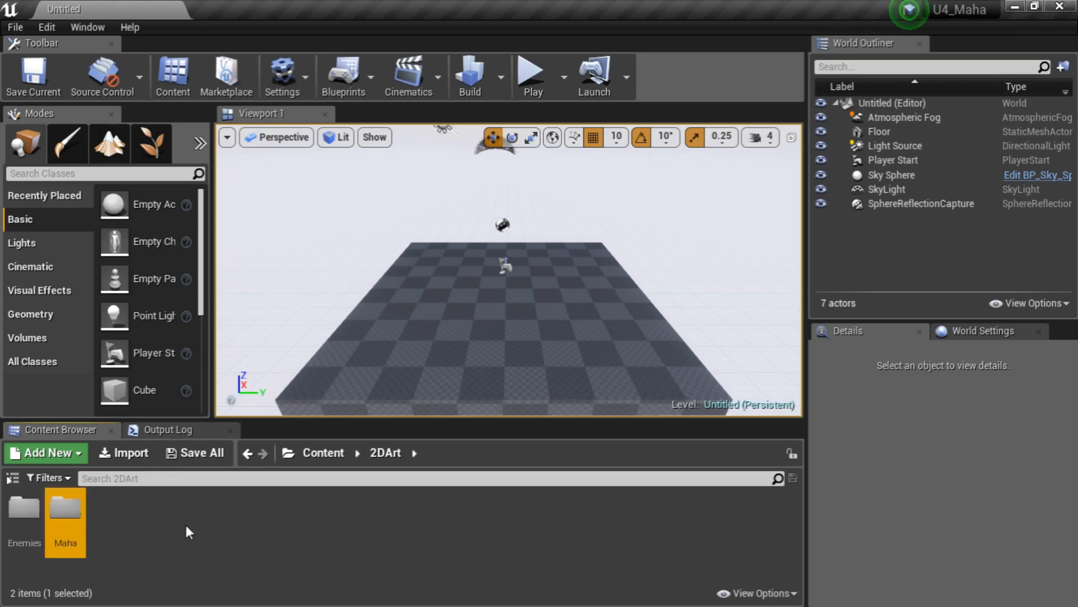
Create a subfolder named Environment inside the 2DArt folder
right_click(187, 530)
click(241, 57)
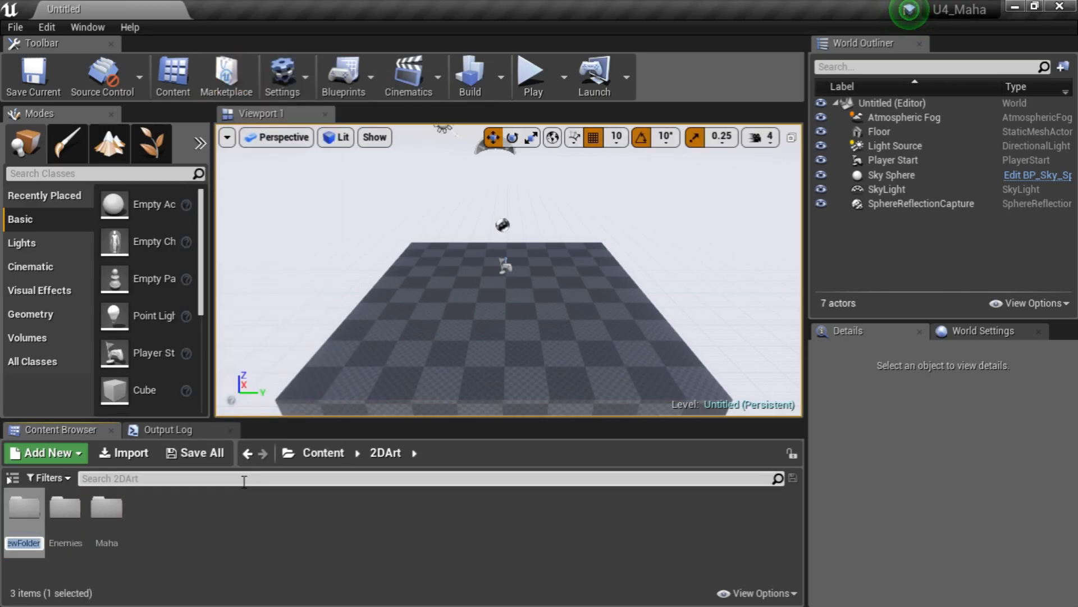
text(Envir)
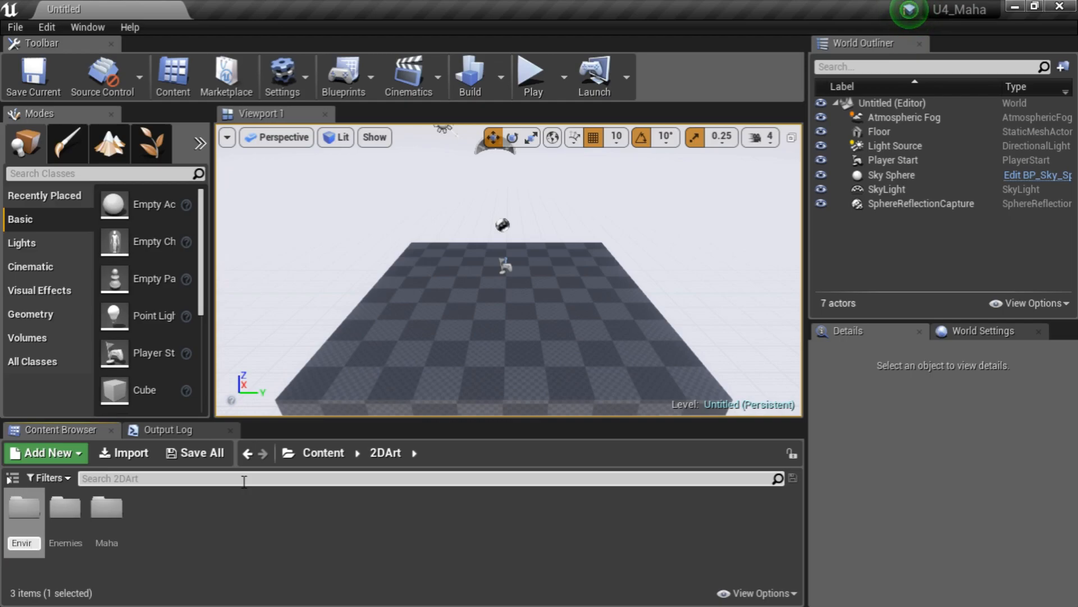
text(onment)
key(Return)
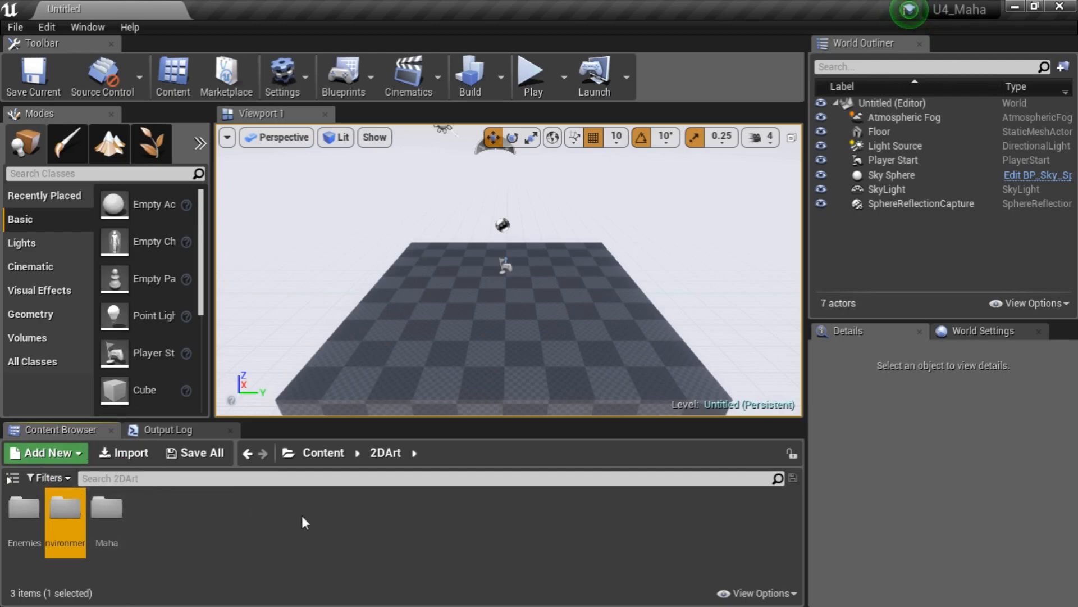
Enlarge the Content Browser thumbnails and show the folder tree beside the assets
click(759, 593)
drag(767, 538, 775, 538)
click(457, 534)
click(14, 478)
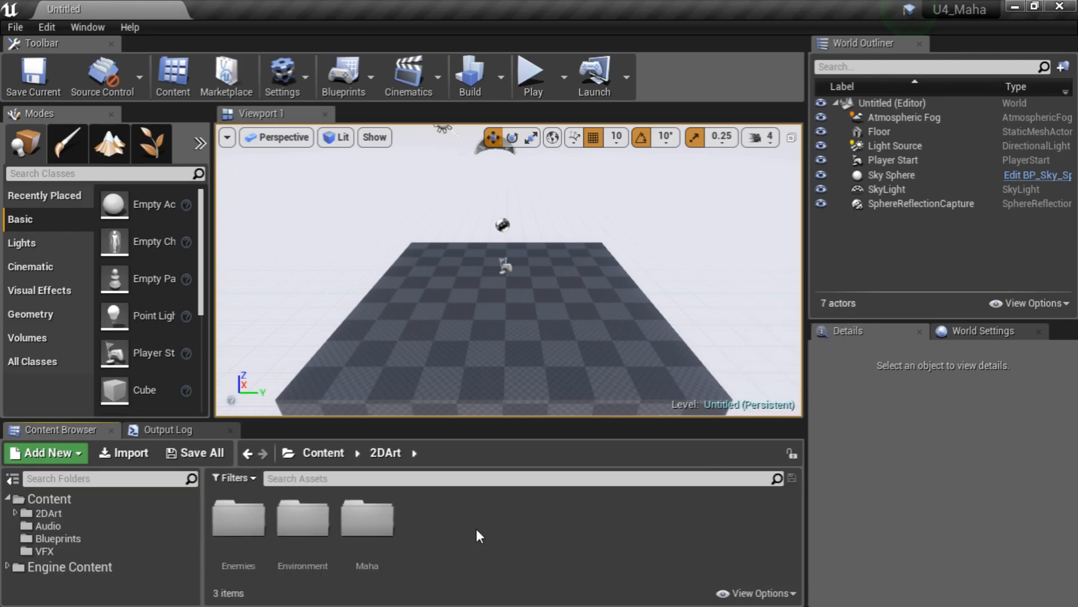
Return to the Content root and create a level asset named Level1
click(337, 453)
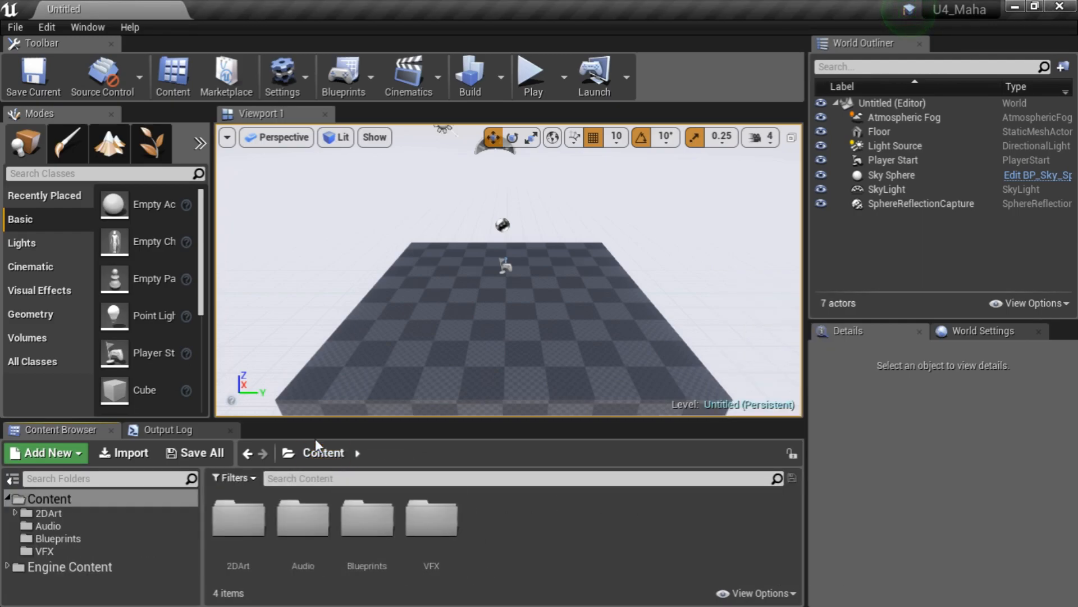
right_click(504, 520)
click(548, 210)
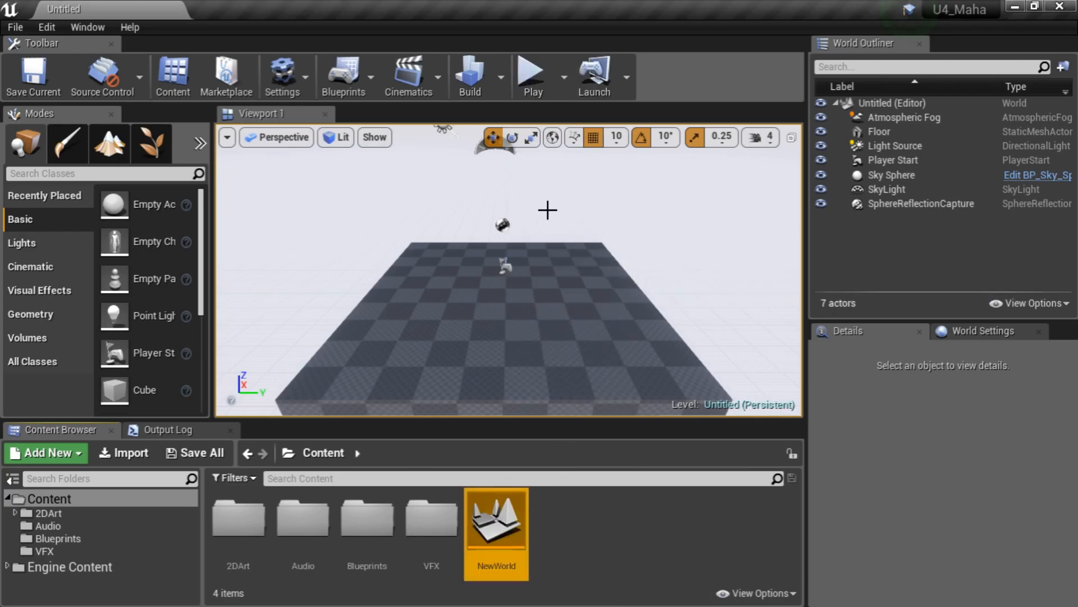
text(Level1)
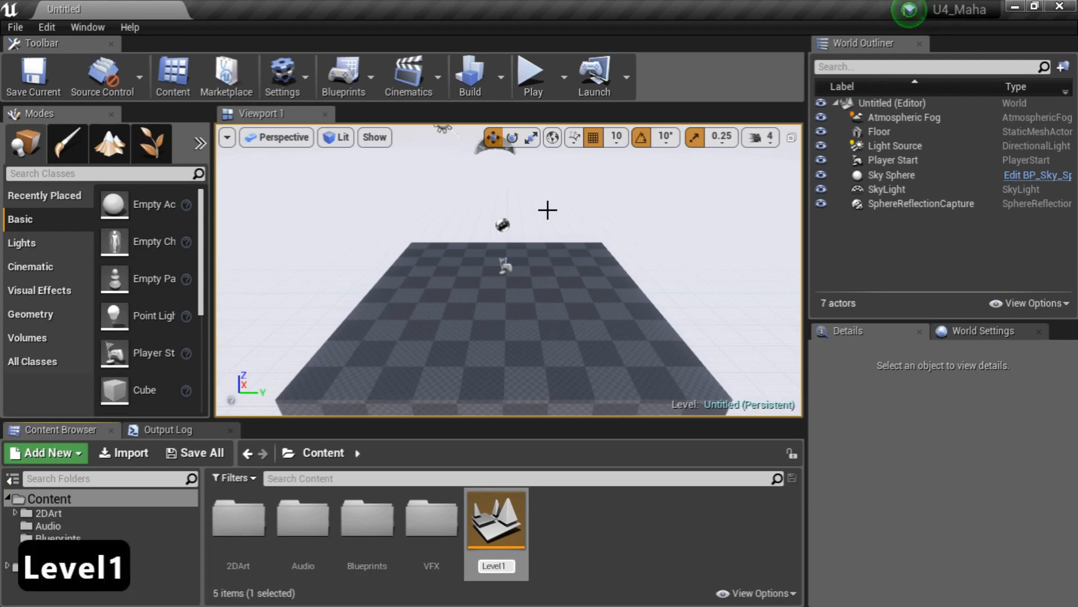
key(Return)
click(557, 547)
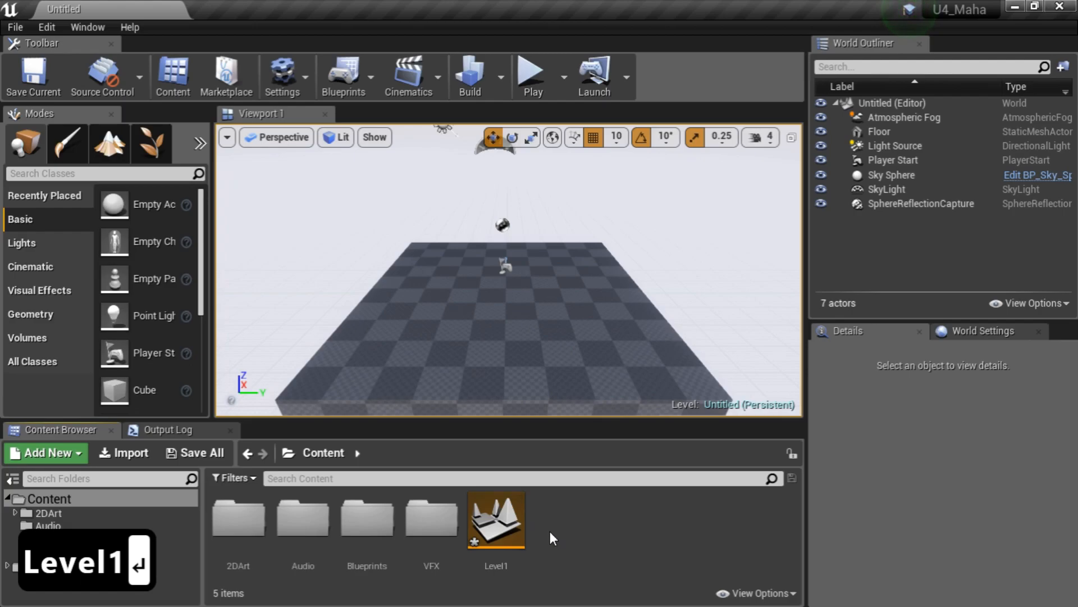
Create a second level asset named MainMenu in the Content root
right_click(550, 531)
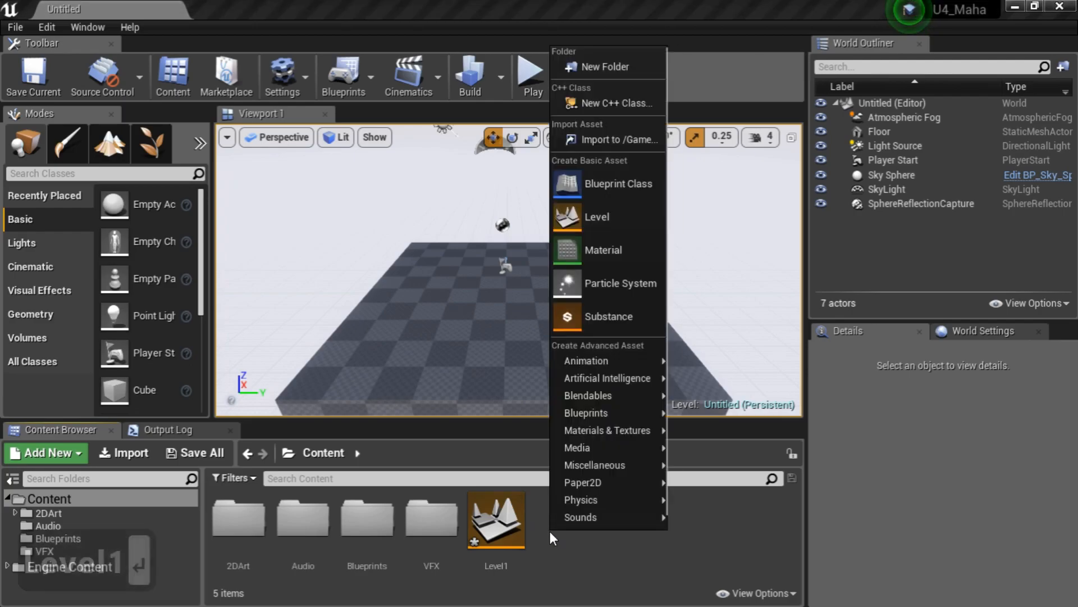
click(585, 221)
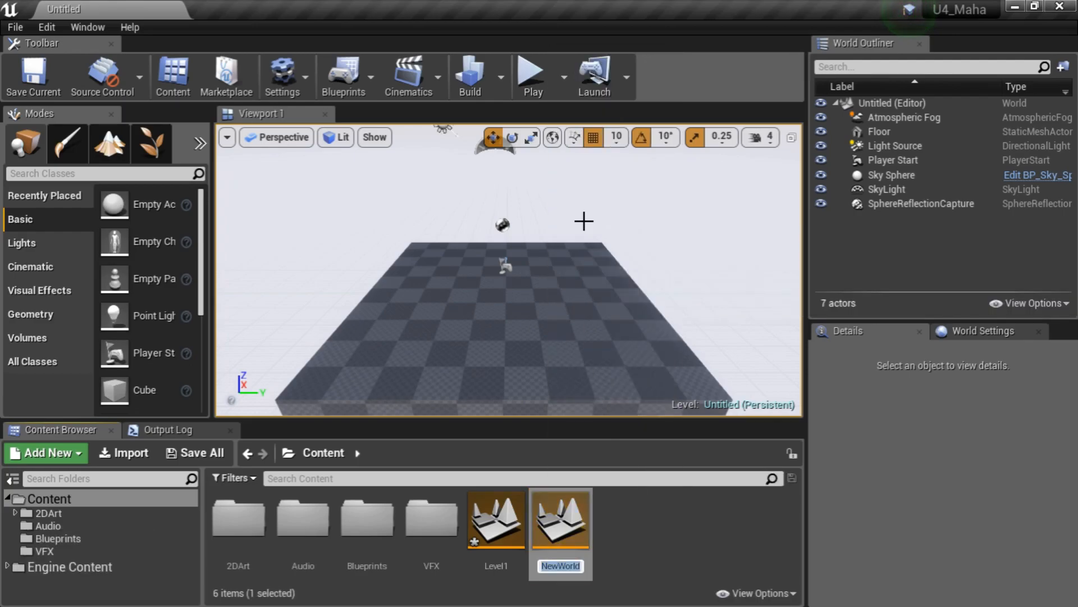
text(Ma)
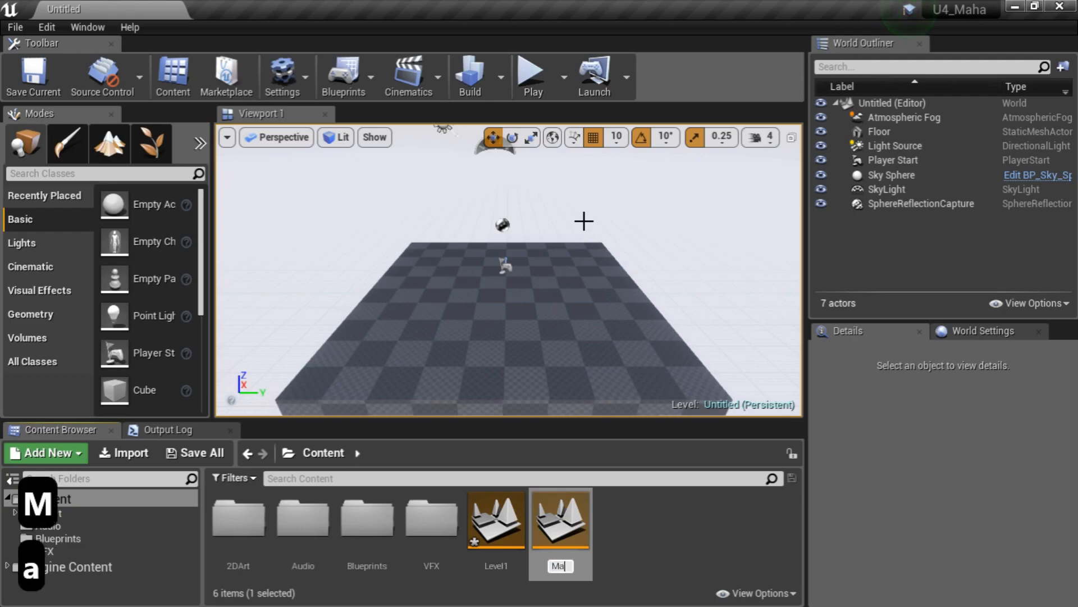
text(inMenu)
key(Return)
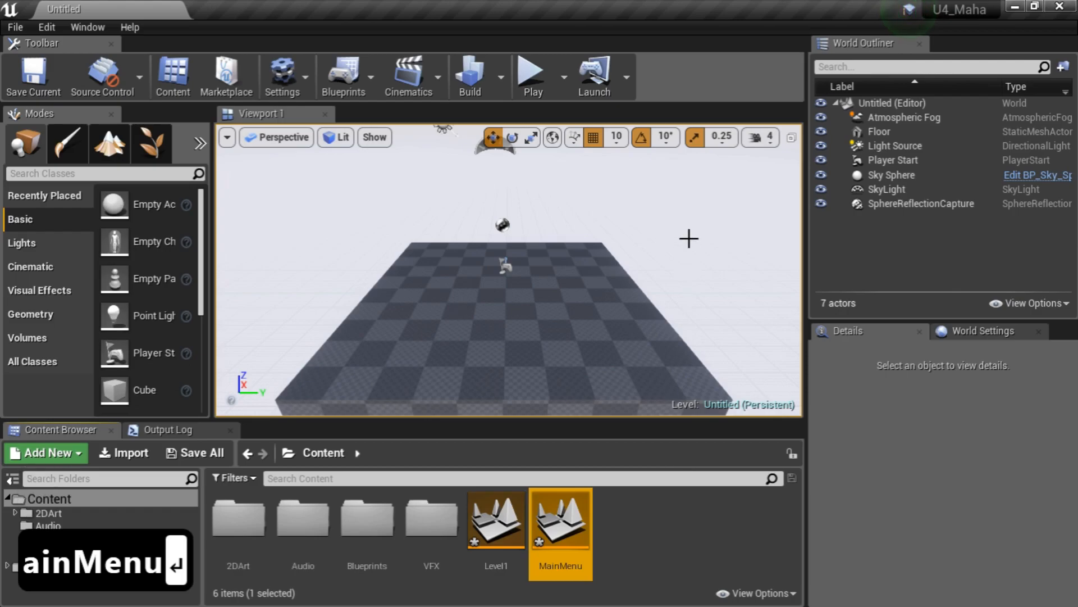
Create a third level asset named GameEnd in the Content root
right_click(639, 530)
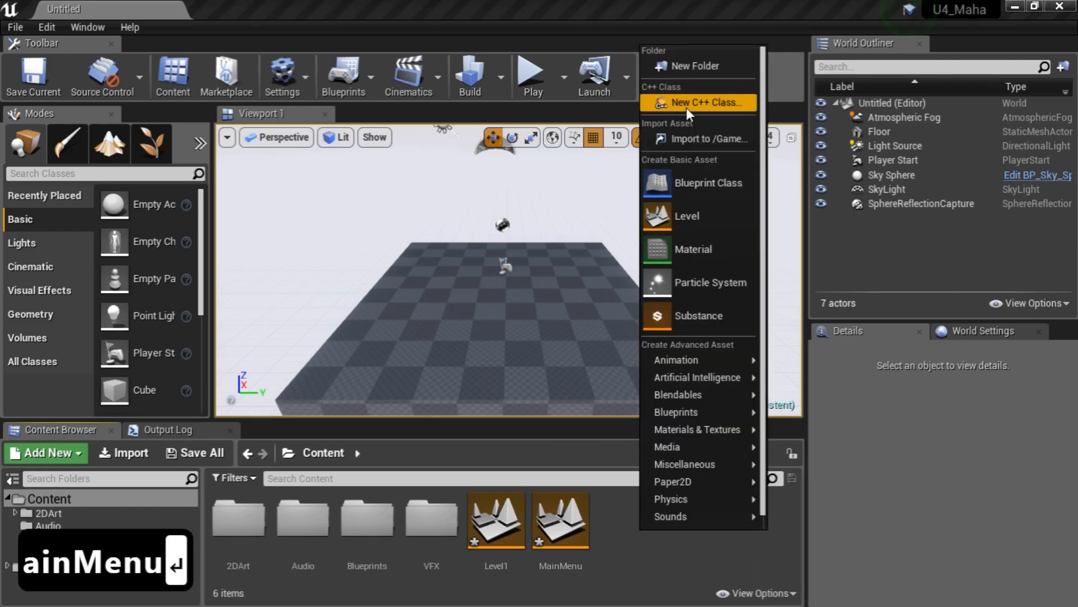
click(690, 218)
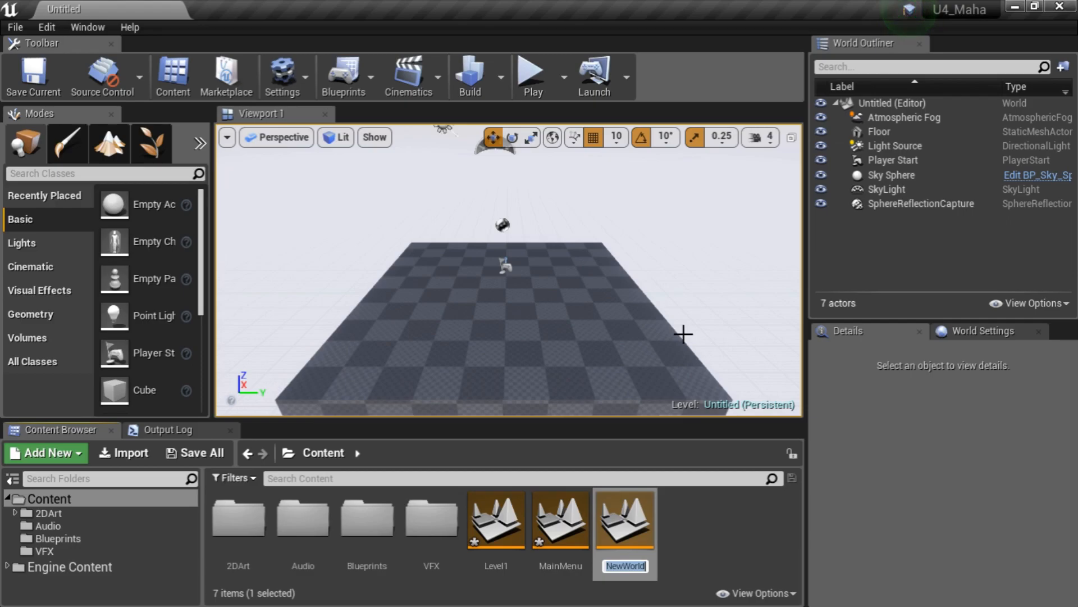
text(GameE)
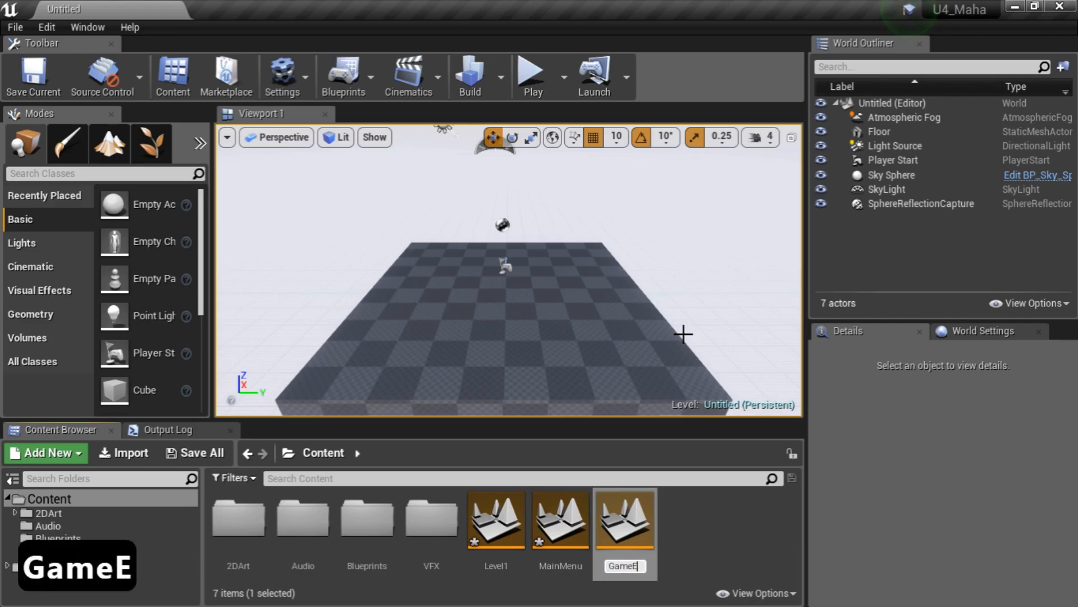
text(nd)
key(Return)
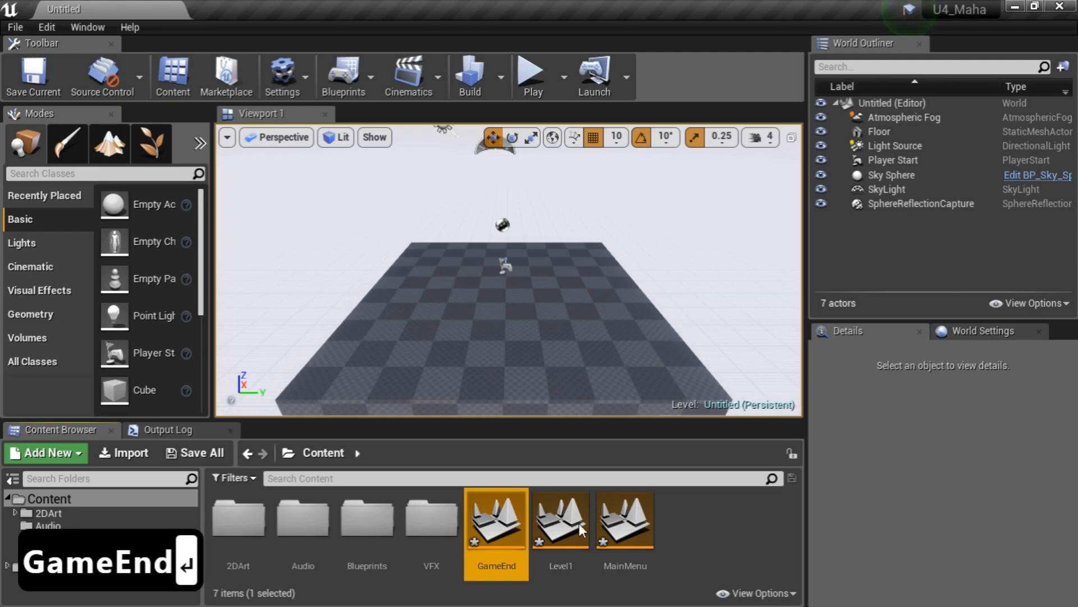
Save the GameEnd, Level1 and MainMenu level assets
key(ctrl+s)
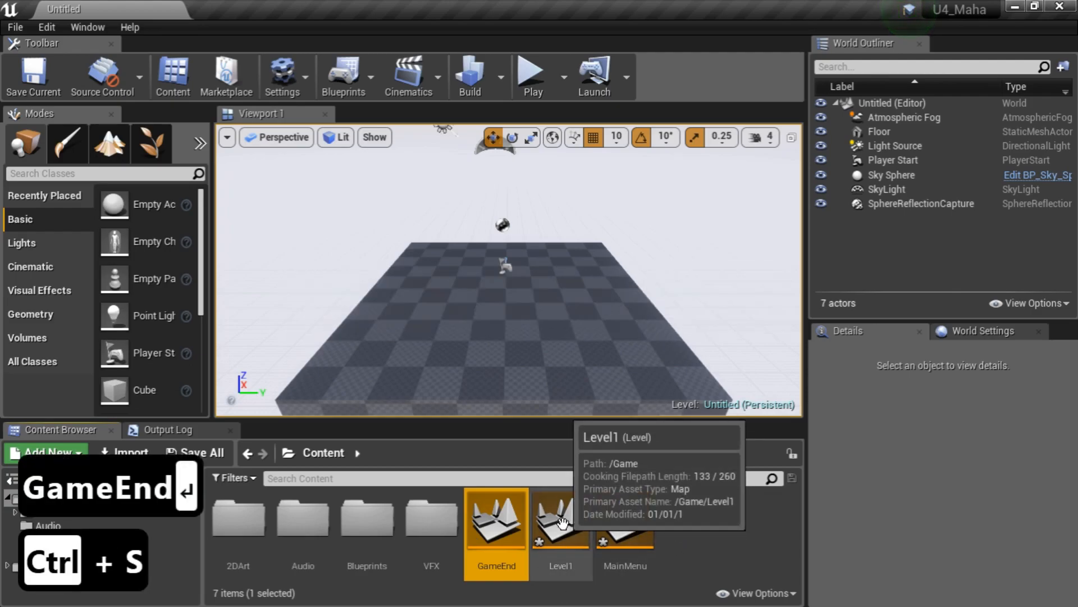
click(578, 529)
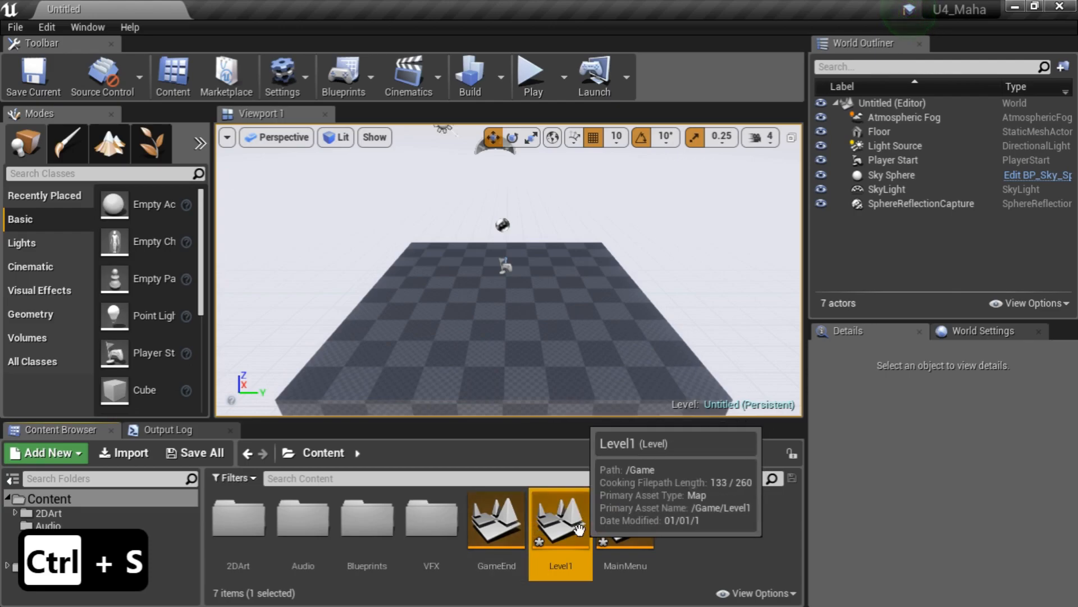
click(607, 537)
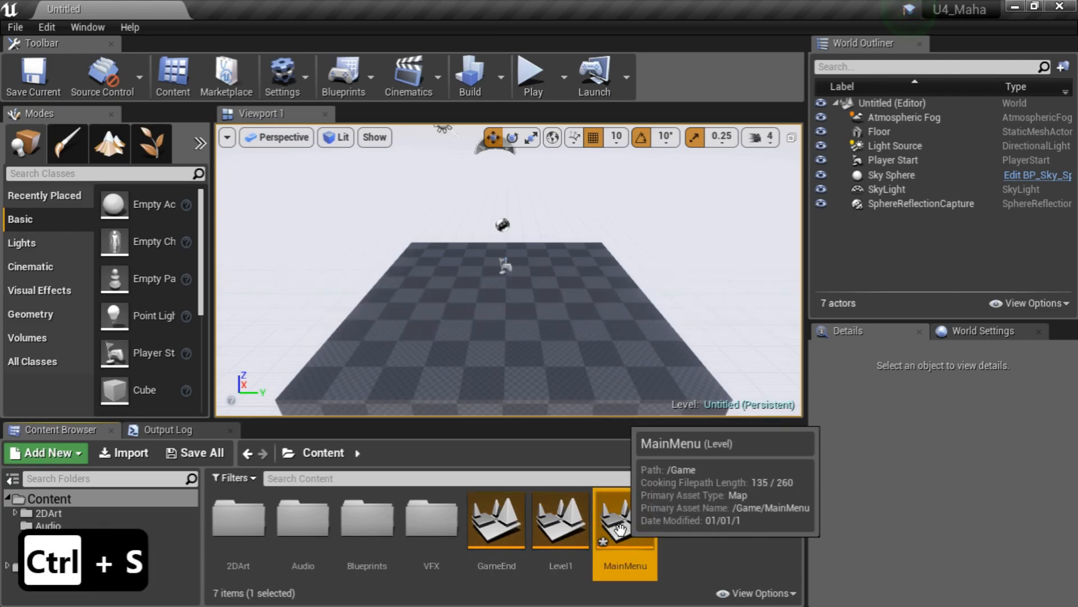
key(ctrl+s)
Open Level1 and set its viewport to the orthographic Front view in Unlit mode
double_click(568, 532)
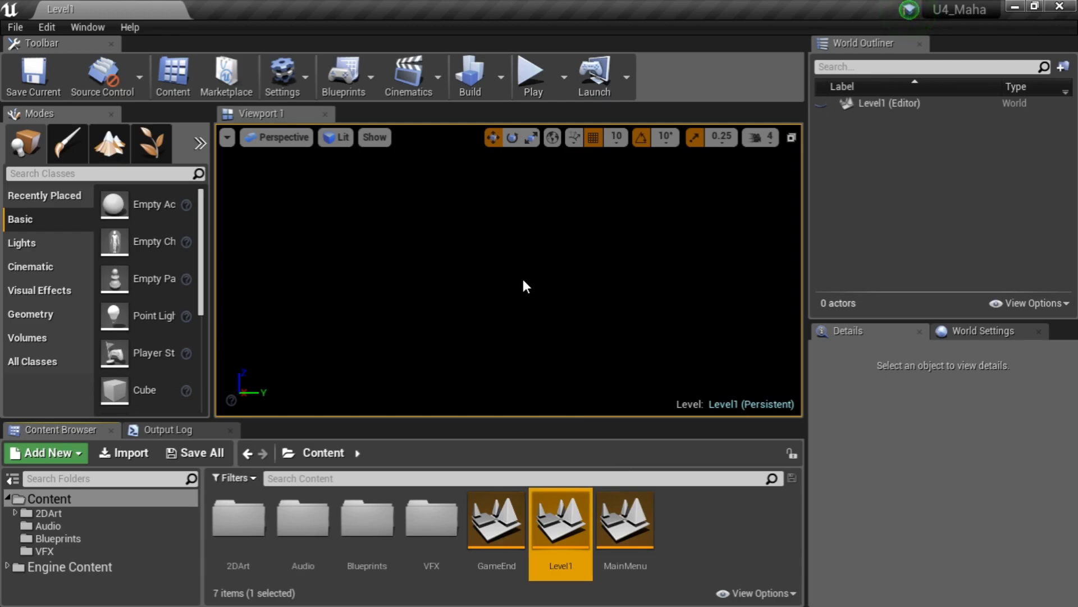
click(286, 141)
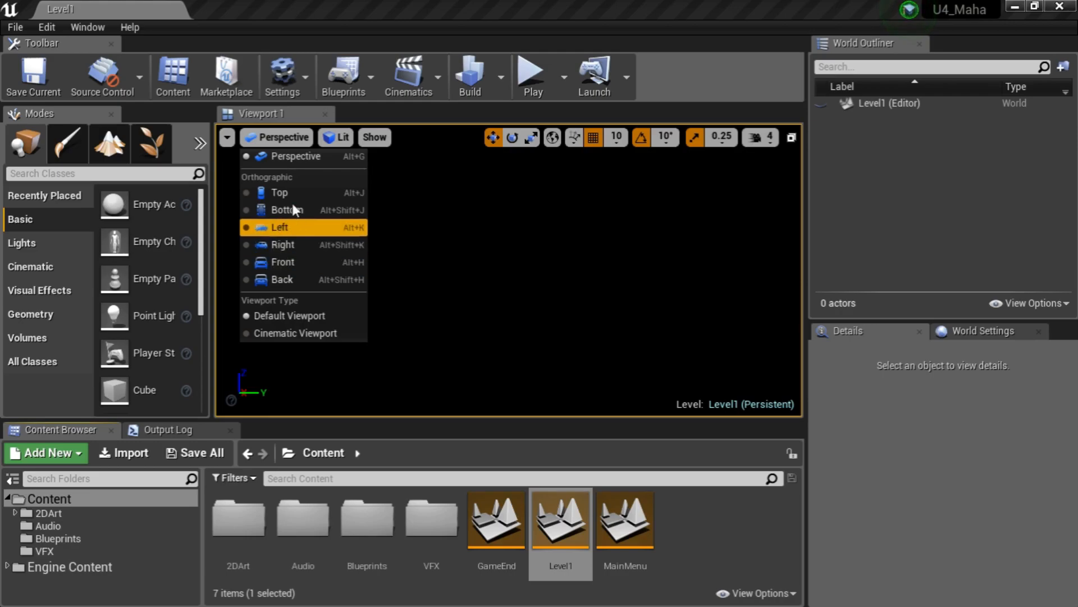
click(283, 262)
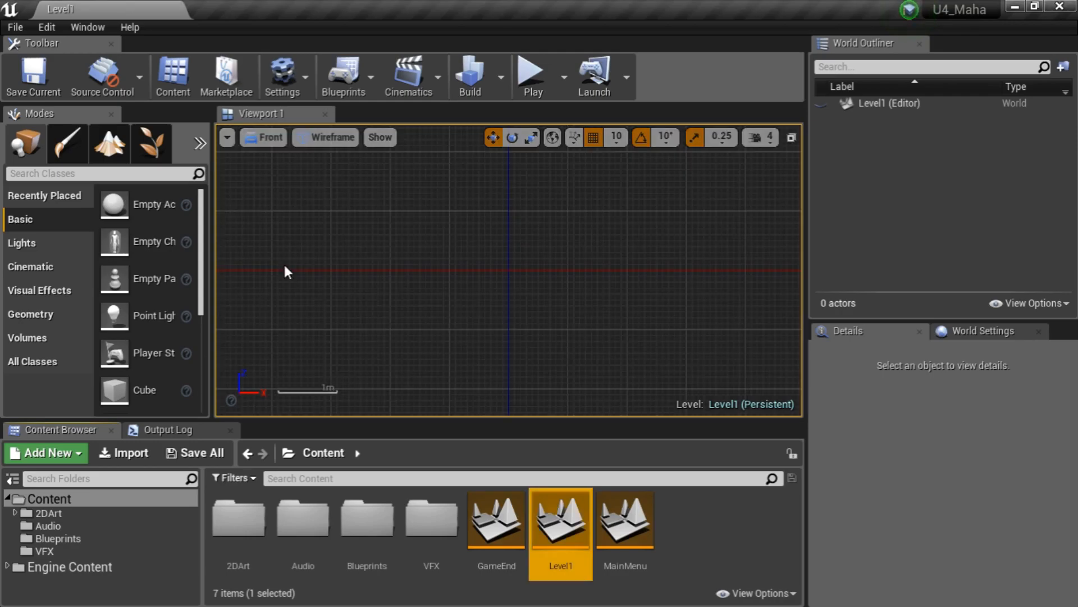
click(332, 140)
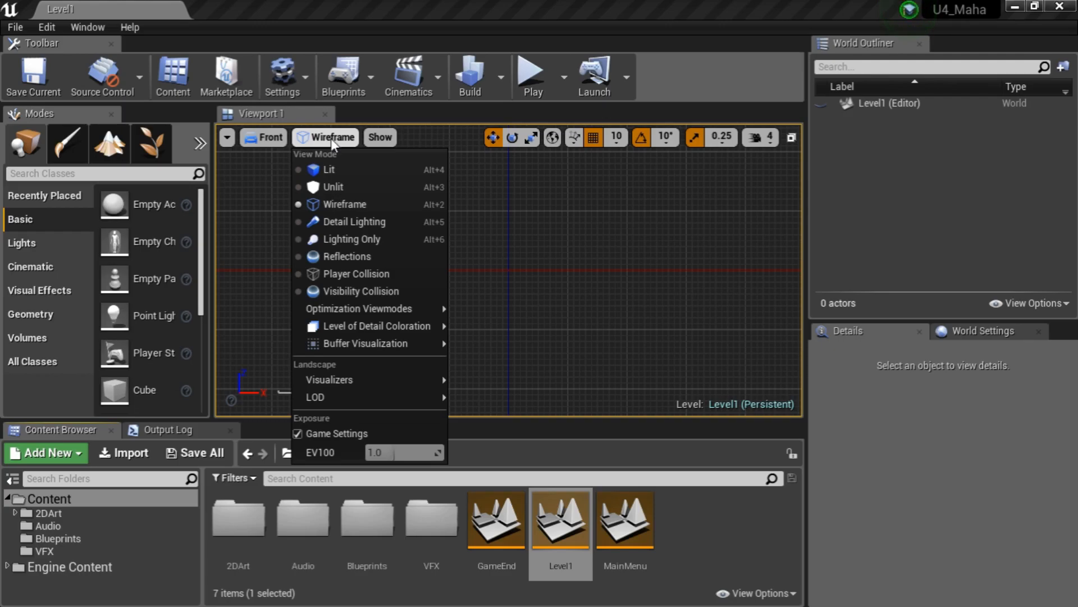
click(339, 191)
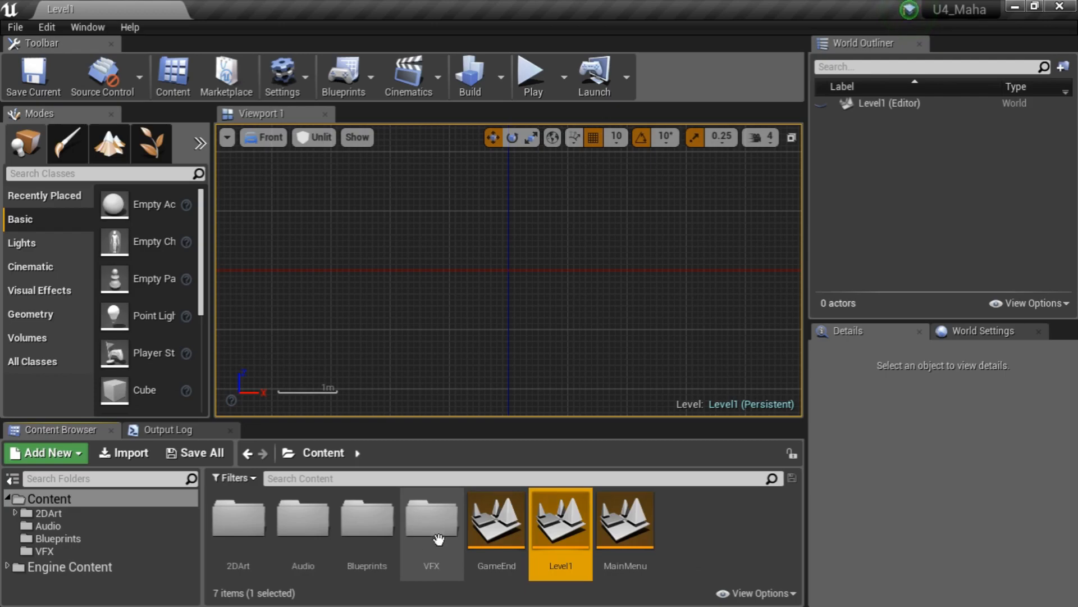
Import the 2D_Assets PNG from the 2D Art source folder into the 2DArt/Environment content folder
click(255, 531)
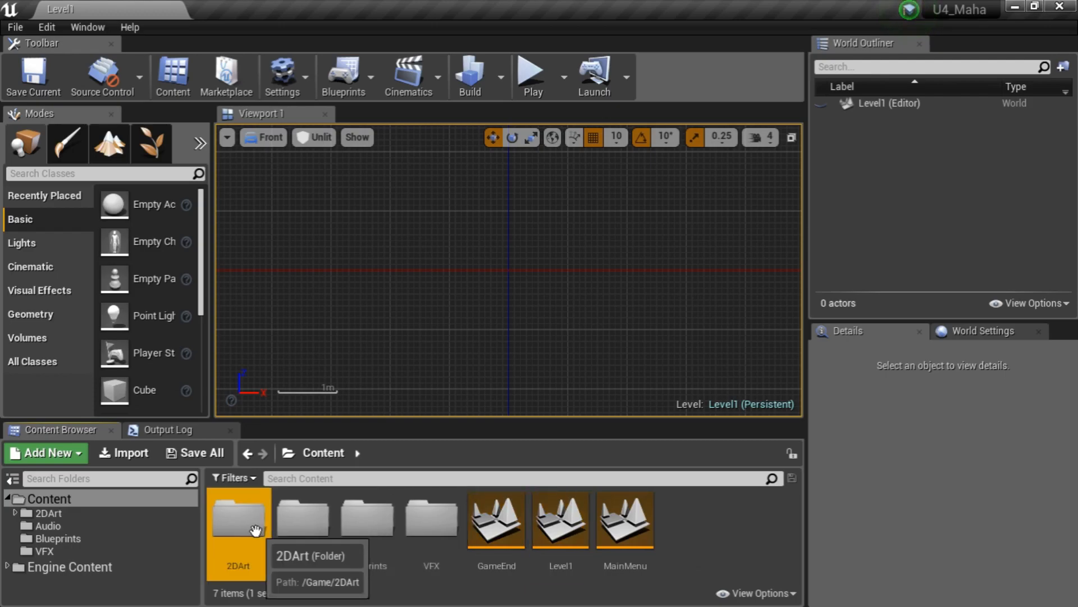
double_click(255, 530)
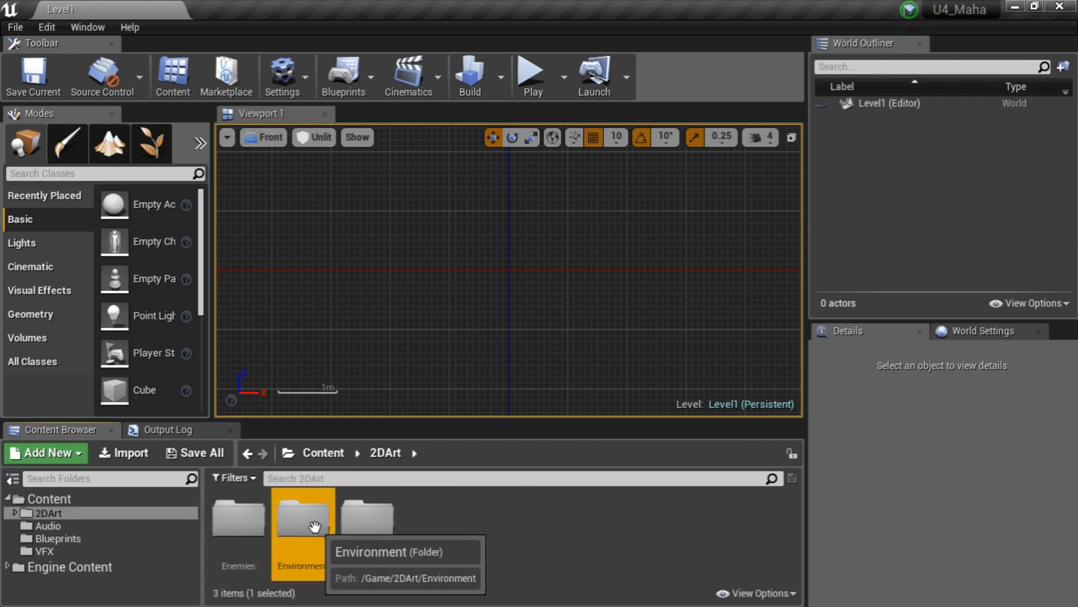
double_click(316, 528)
right_click(336, 523)
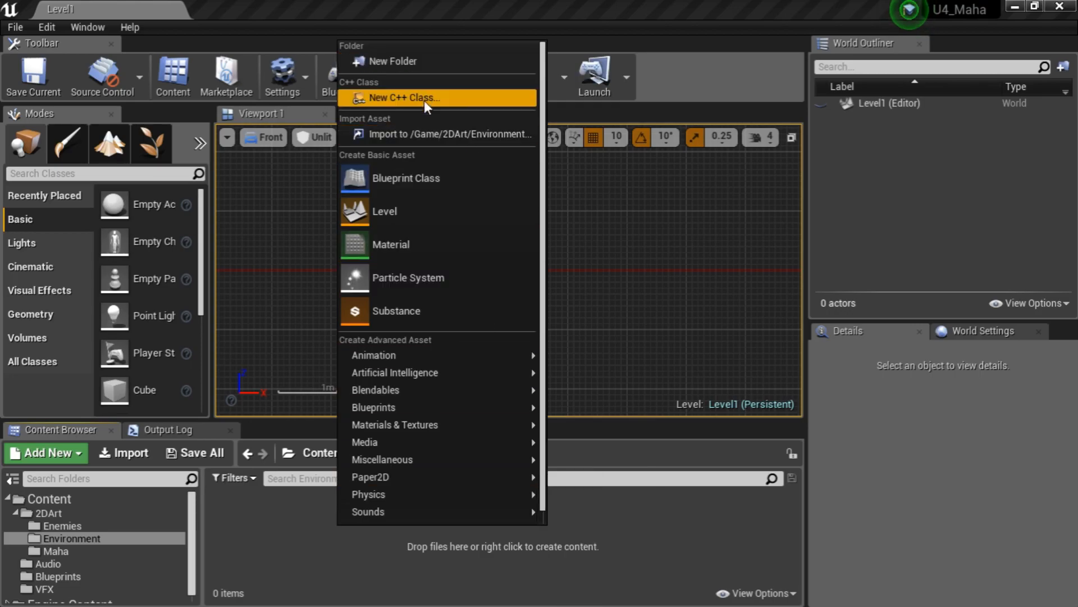
click(423, 134)
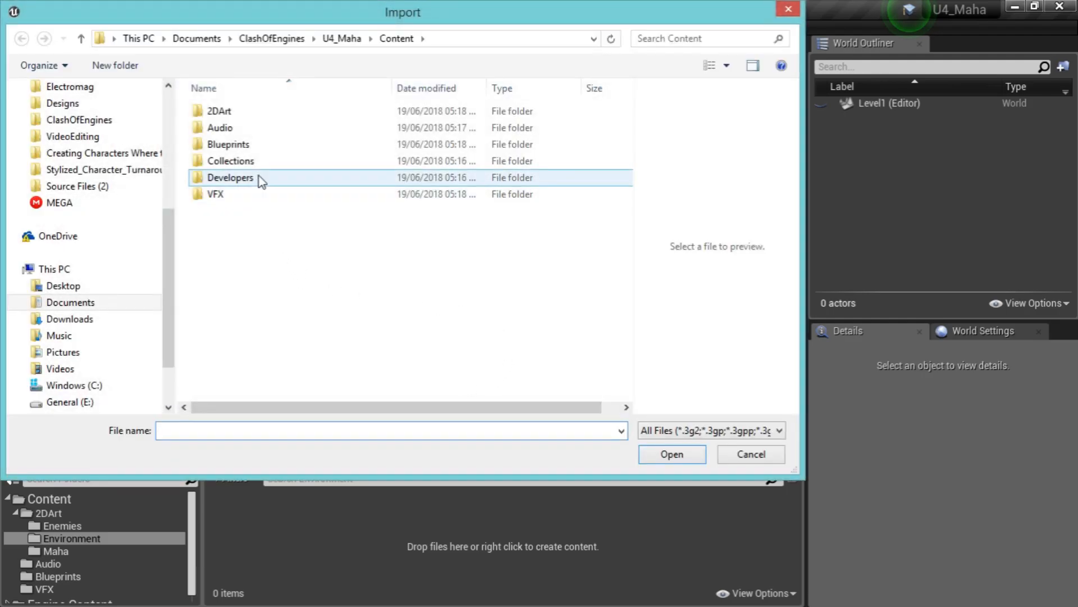
click(156, 188)
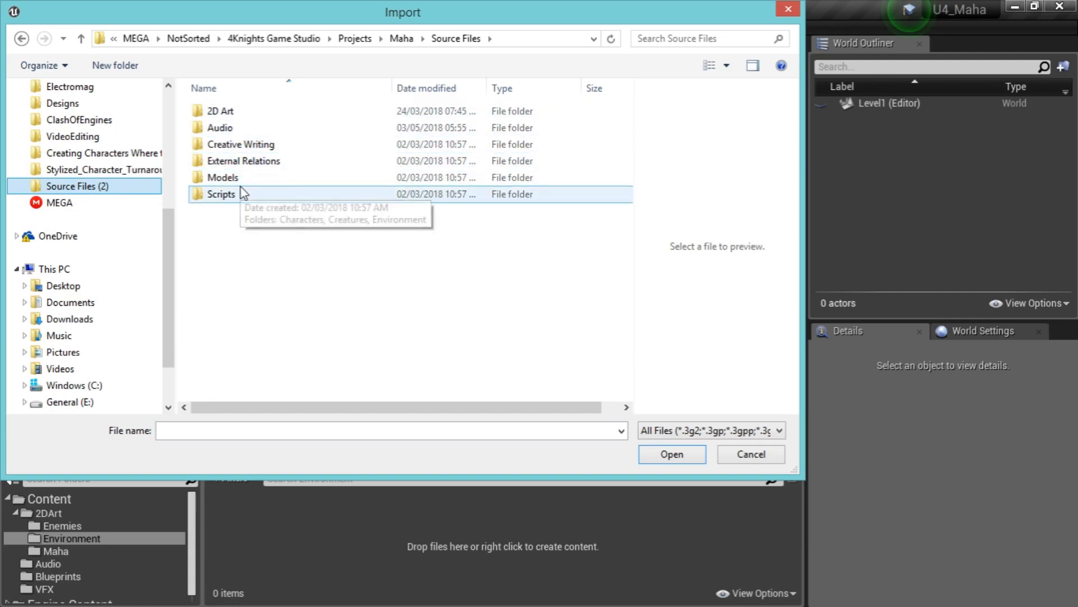
click(228, 114)
double_click(228, 114)
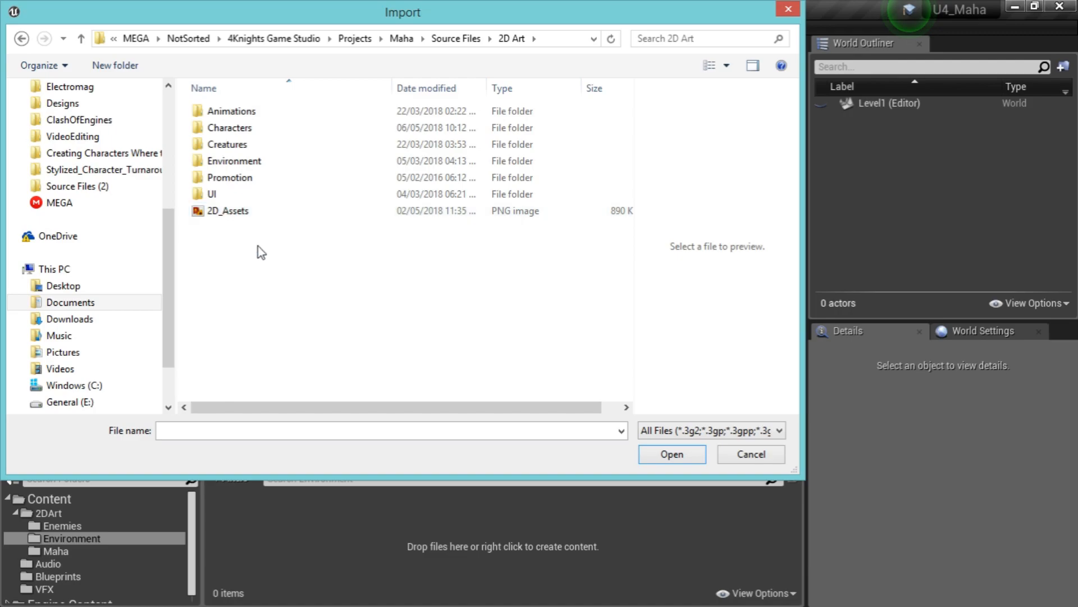
click(275, 214)
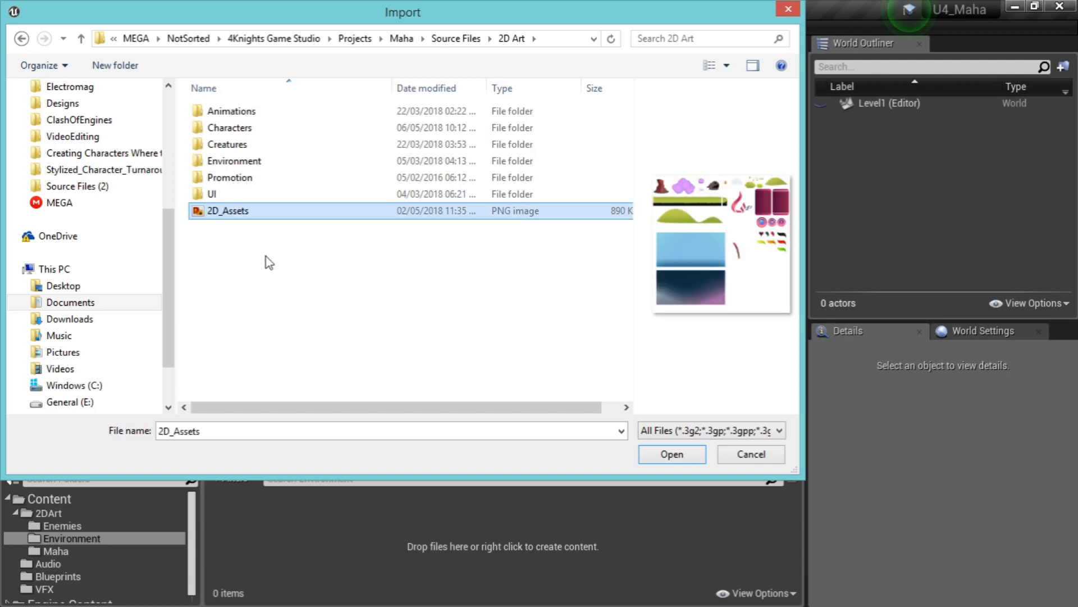
double_click(240, 213)
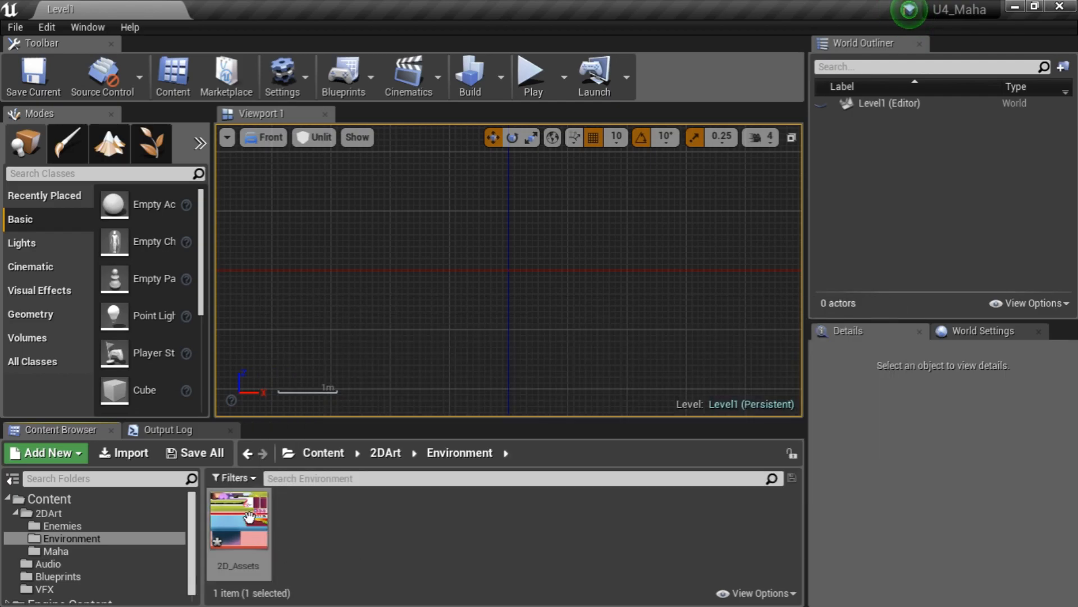
Extract sprites from the 2D_Assets texture using the Auto extract mode and the Sprite_{0} naming template
right_click(249, 517)
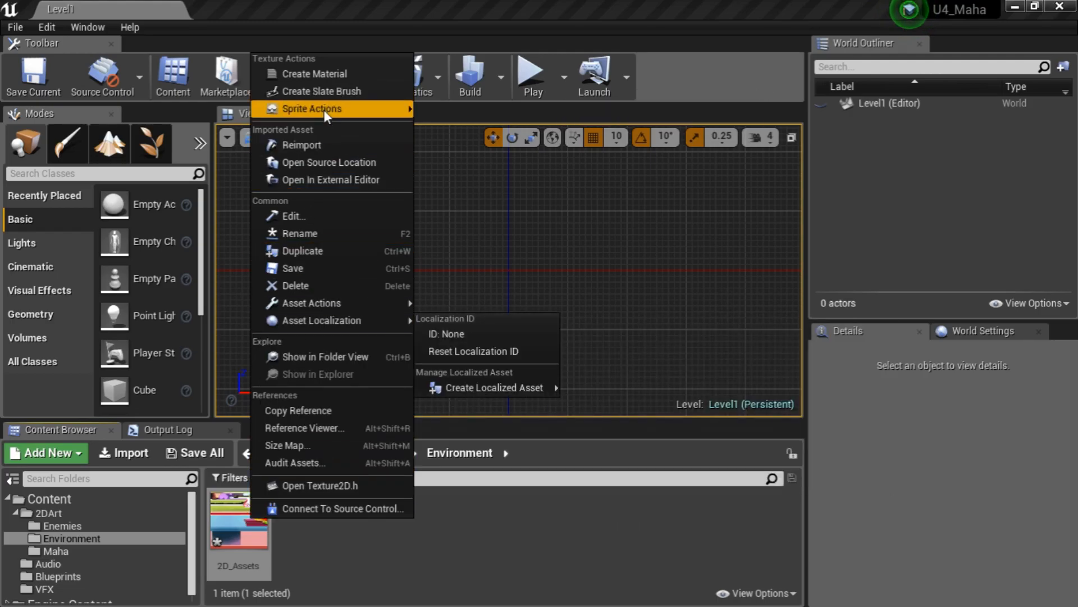
mouse_move(324, 109)
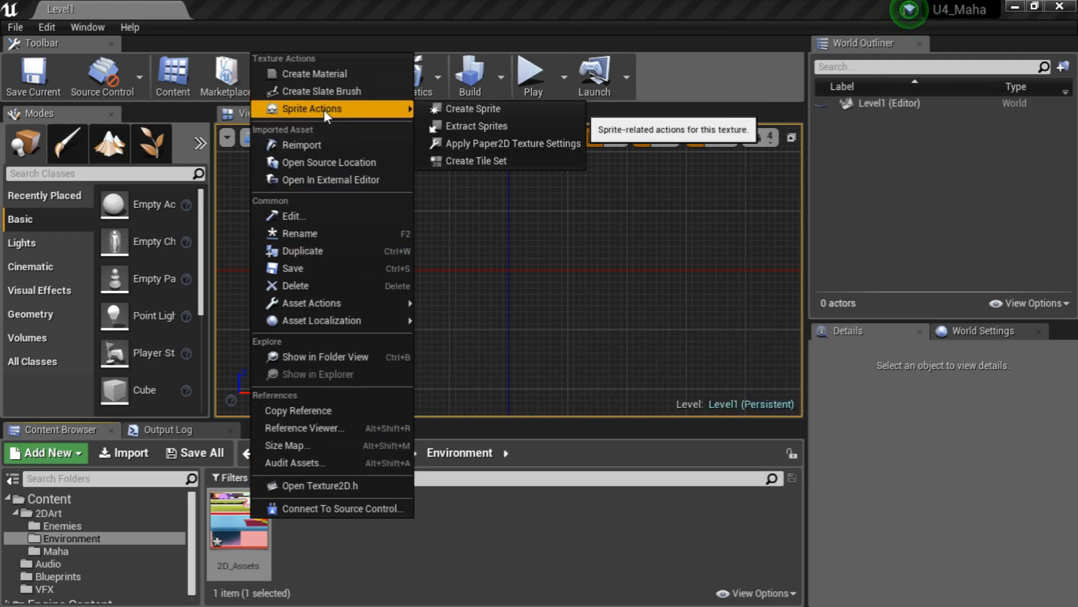
click(548, 127)
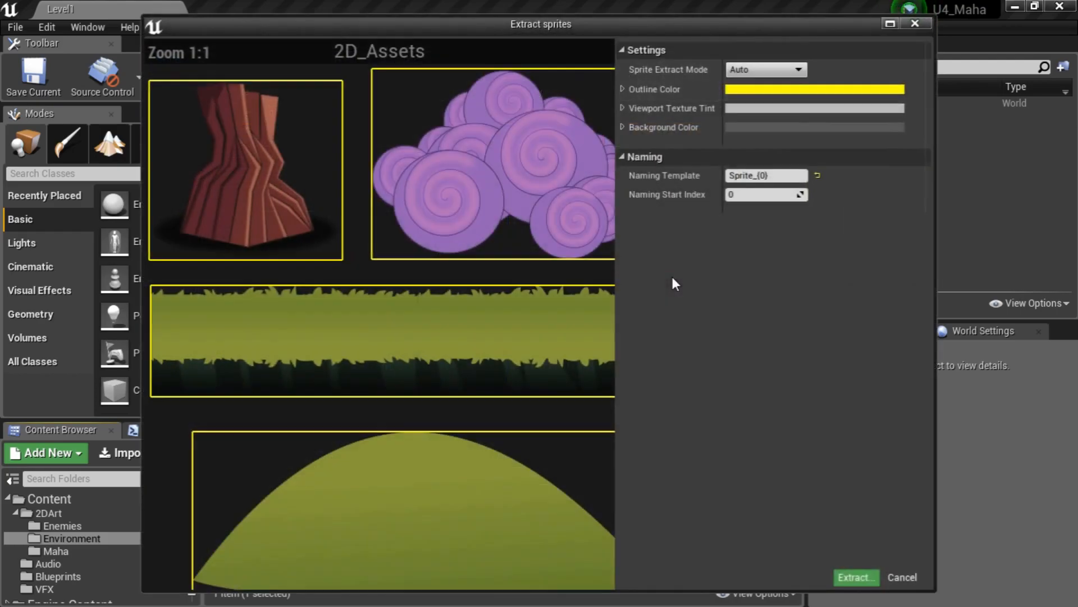
scroll(523, 427, up, 7)
scroll(523, 430, down, 6)
scroll(523, 433, up, 3)
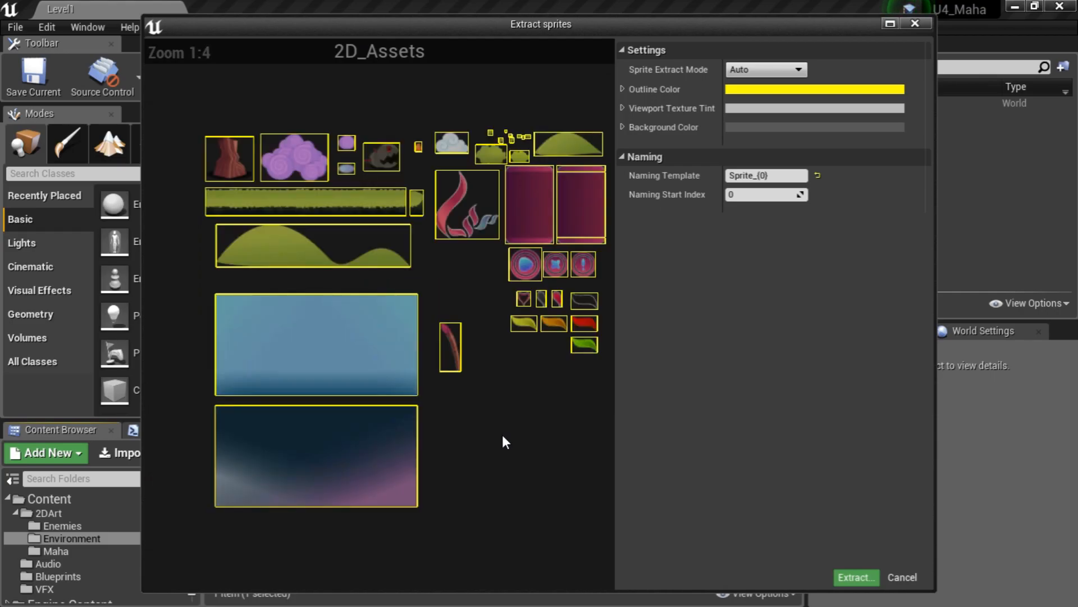
right_drag(501, 426, 459, 396)
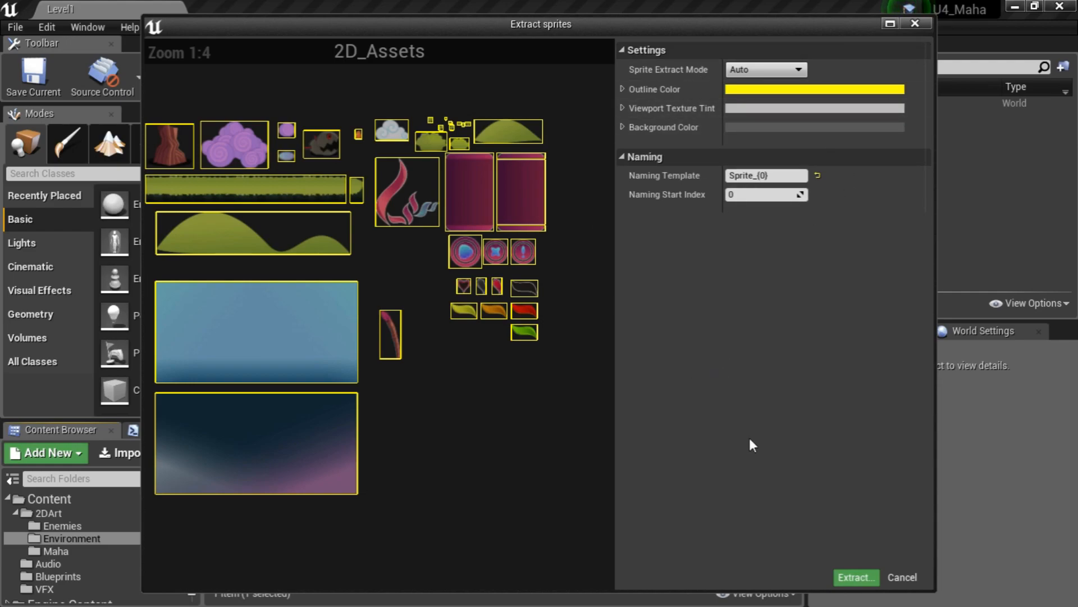
click(854, 585)
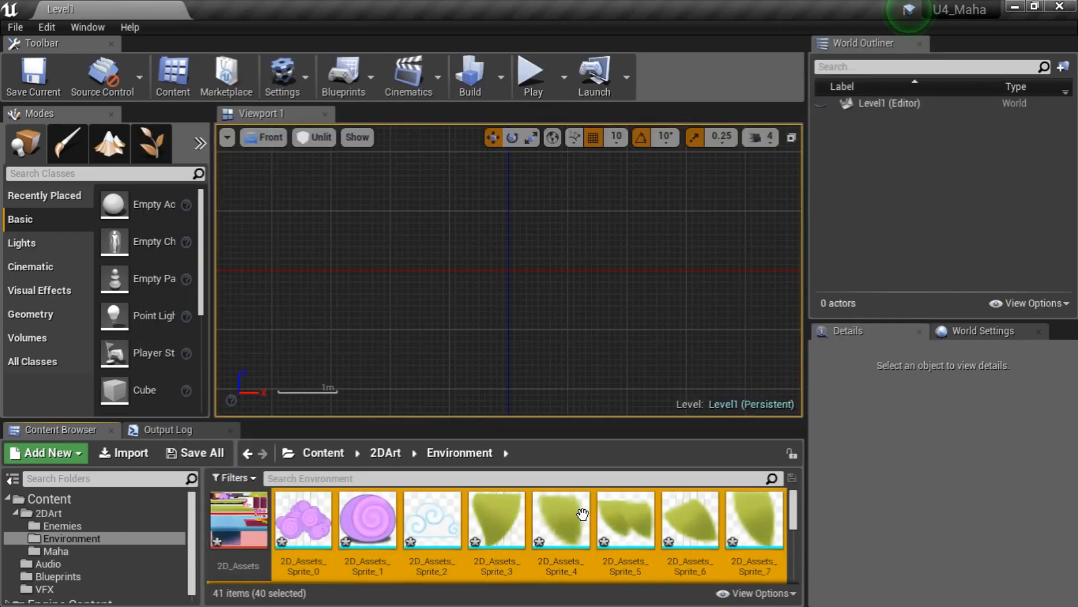
Look through the sprites extracted from 2D_Assets in the Environment folder
click(368, 514)
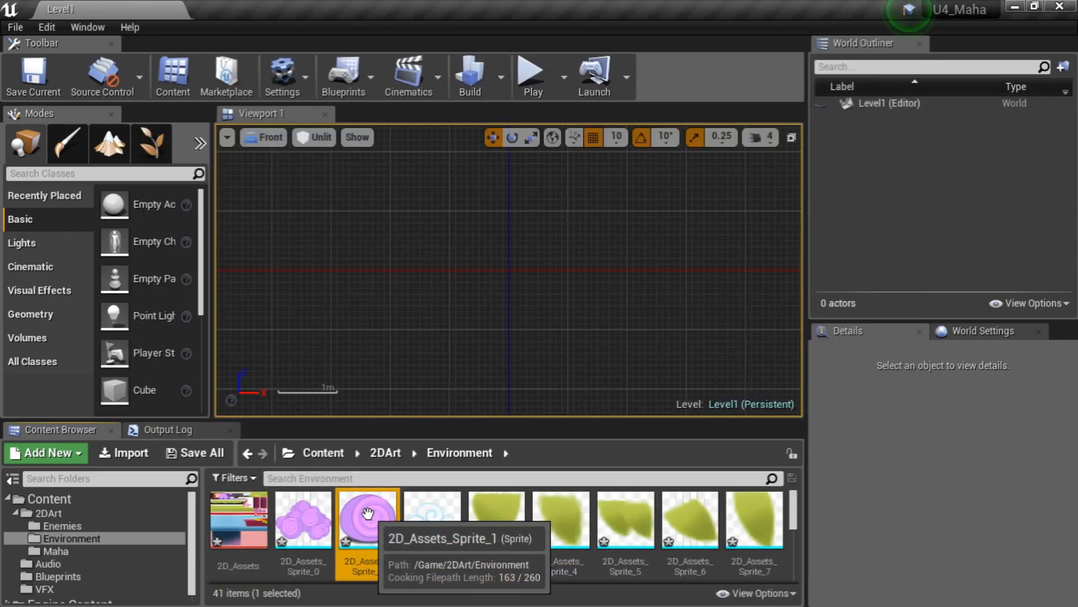
scroll(510, 523, down, 5)
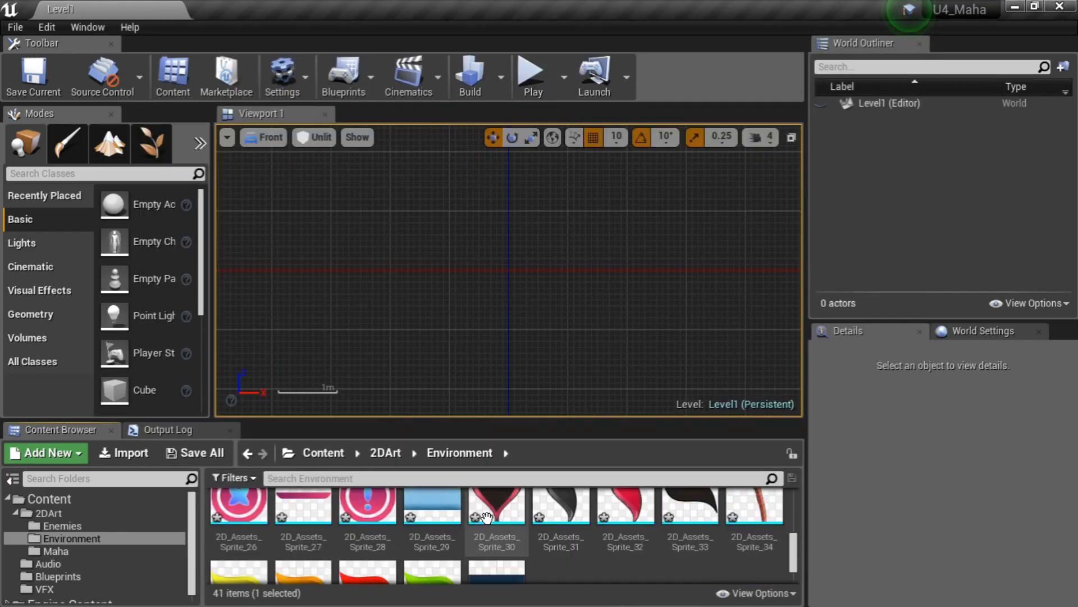
scroll(464, 519, down, 2)
scroll(427, 528, up, 8)
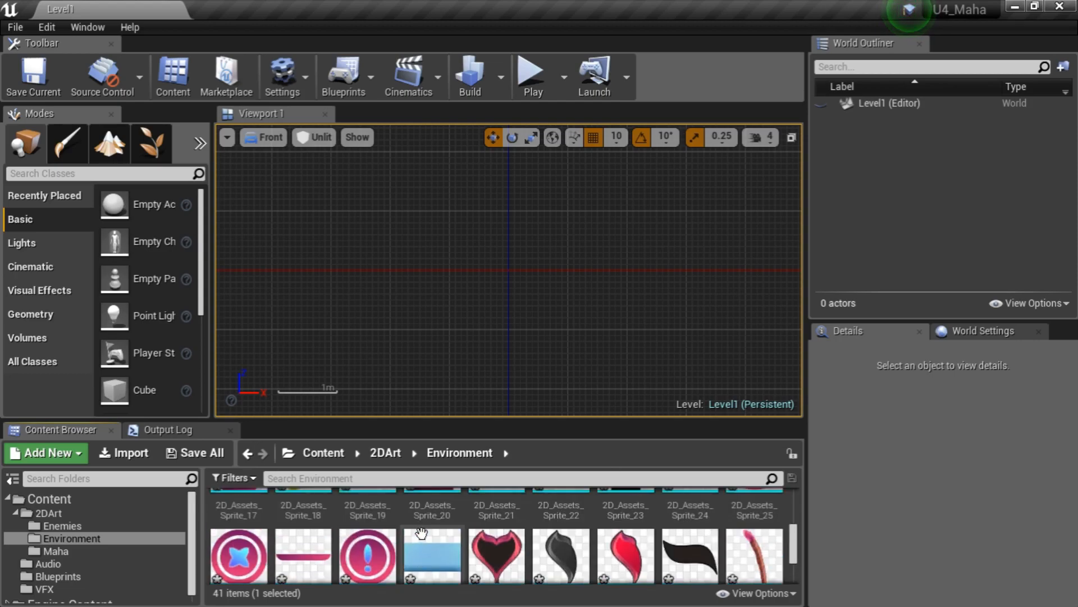
scroll(421, 532, up, 1)
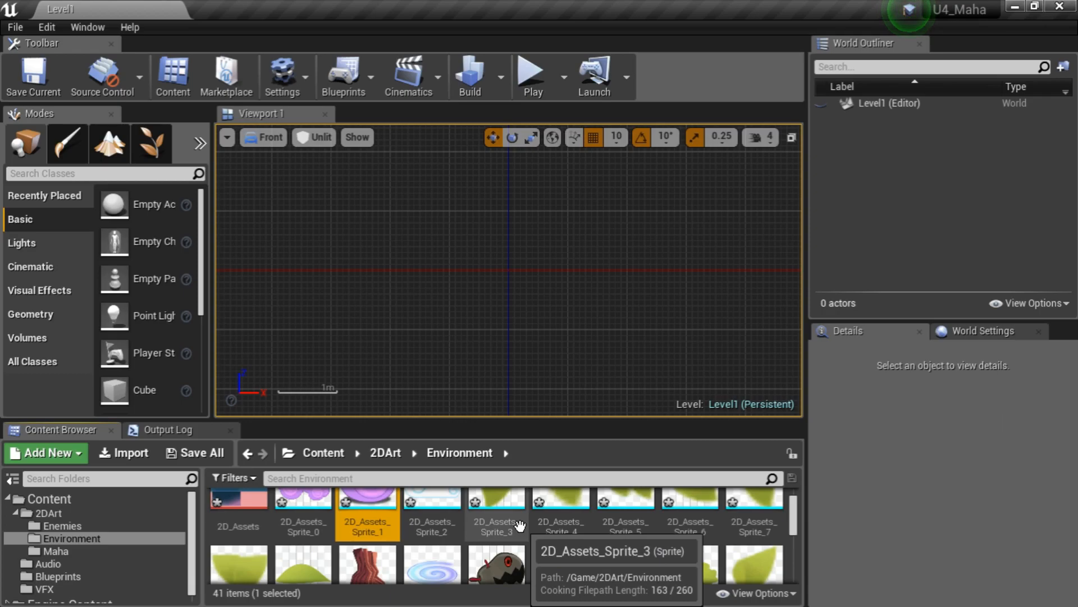
scroll(520, 526, down, 5)
scroll(405, 526, up, 7)
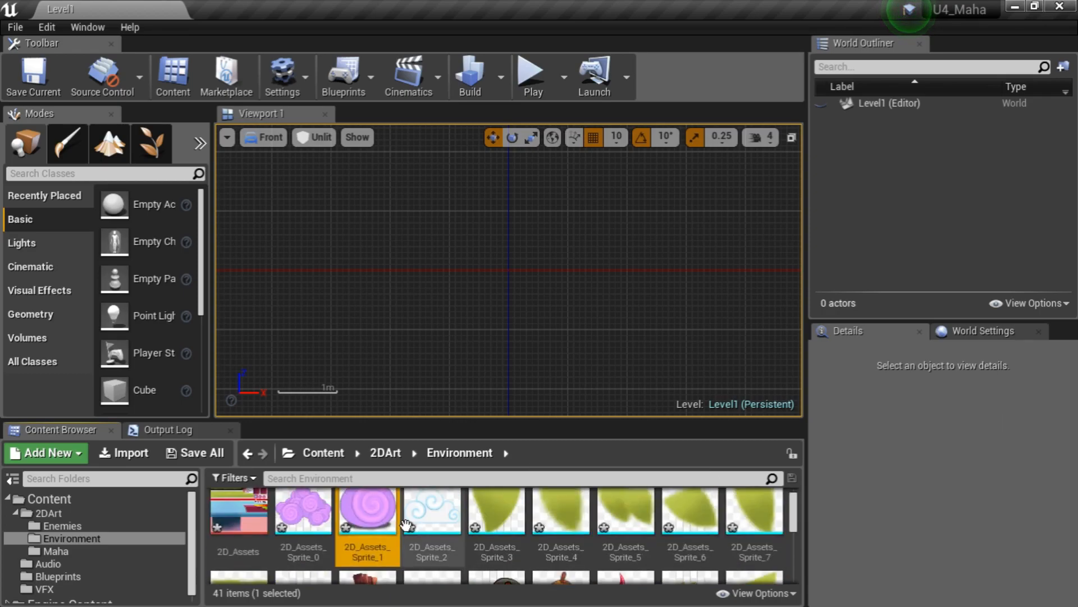
scroll(405, 525, up, 1)
Place 2D_Assets_Sprite_0 in Level1 at about X -40, Y 0, Z 30 and hide the viewport grid
drag(300, 517, 532, 250)
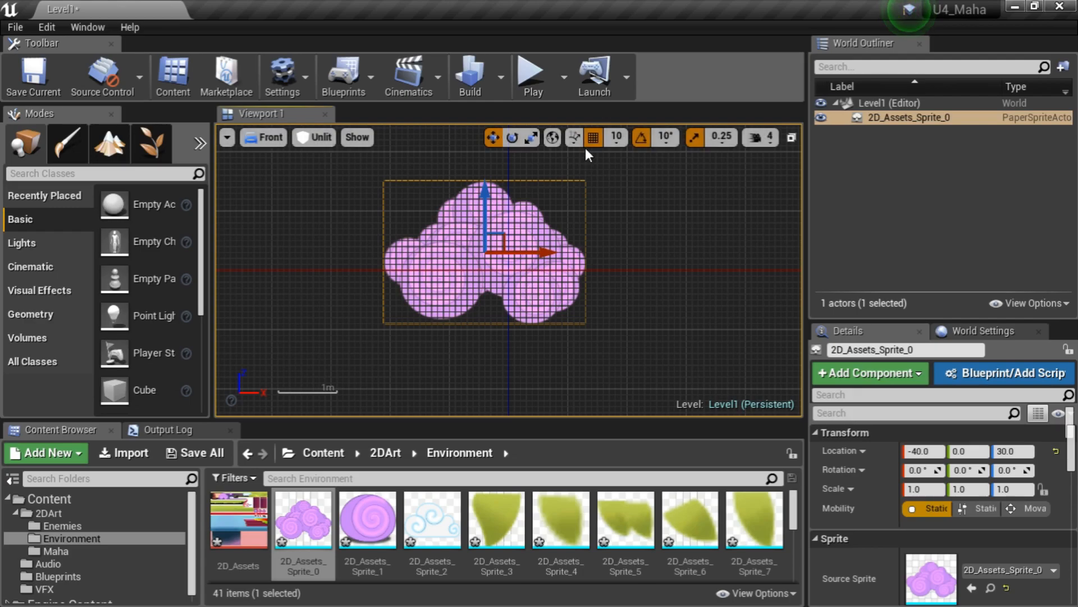
click(358, 138)
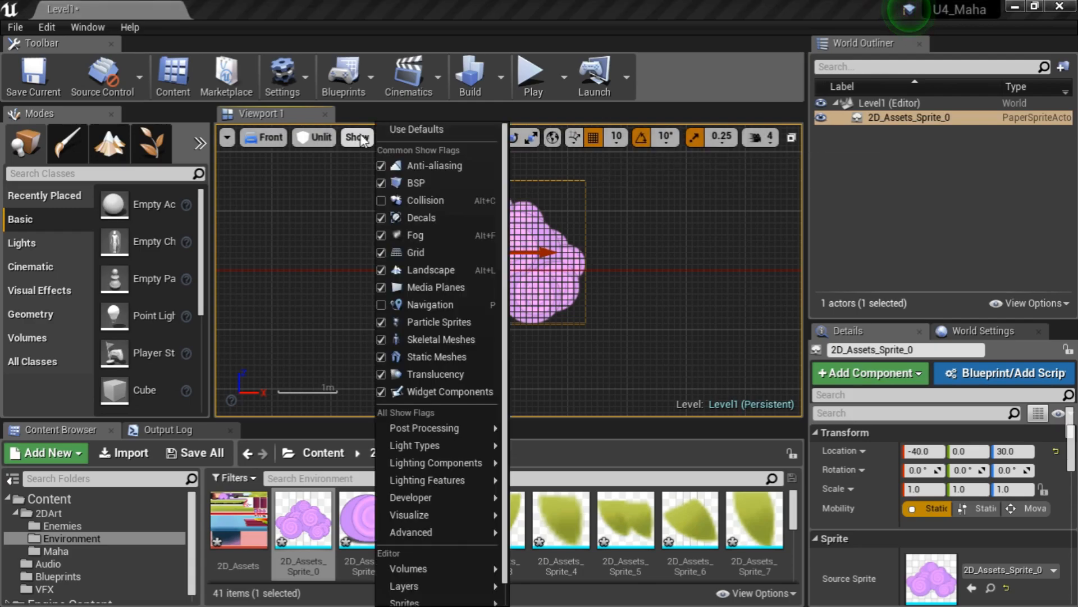
click(381, 253)
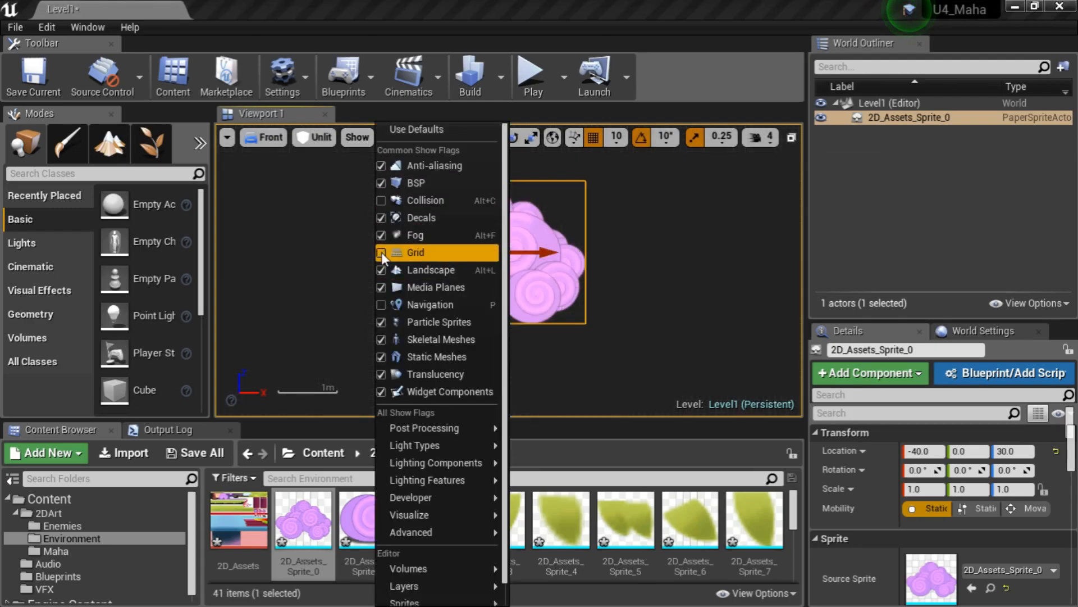
click(648, 238)
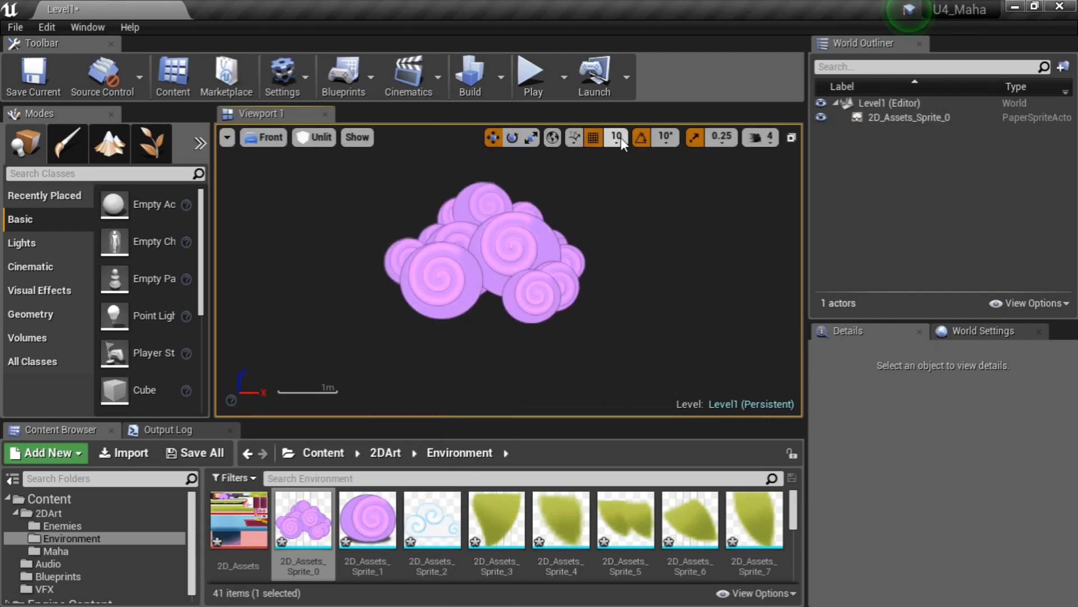
Set the position grid snap to 1 and move the cloud sprite along X to about -21
click(618, 137)
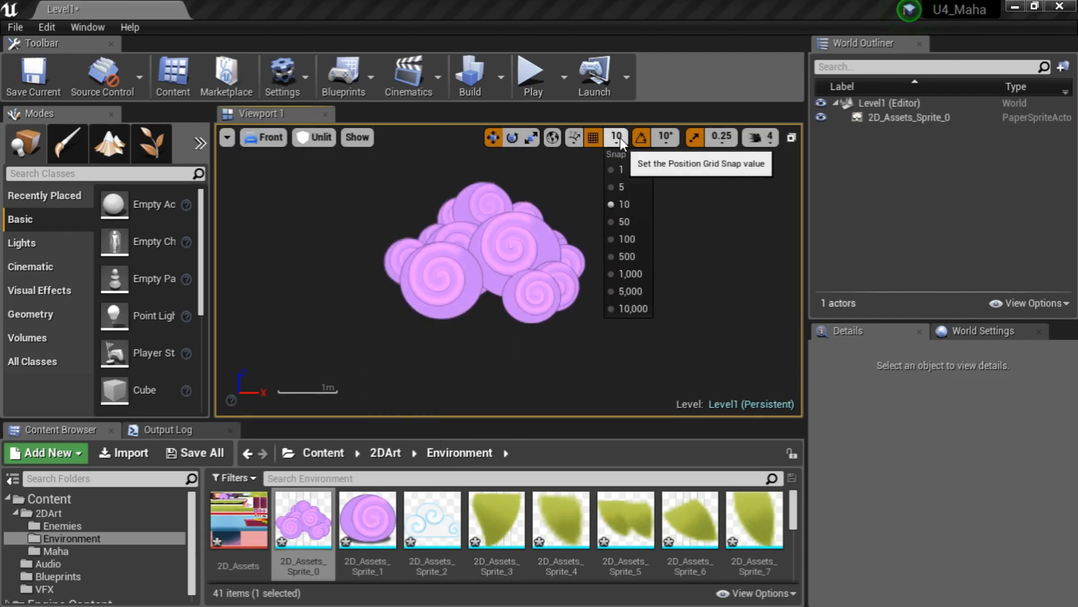
click(621, 169)
drag(510, 253, 539, 252)
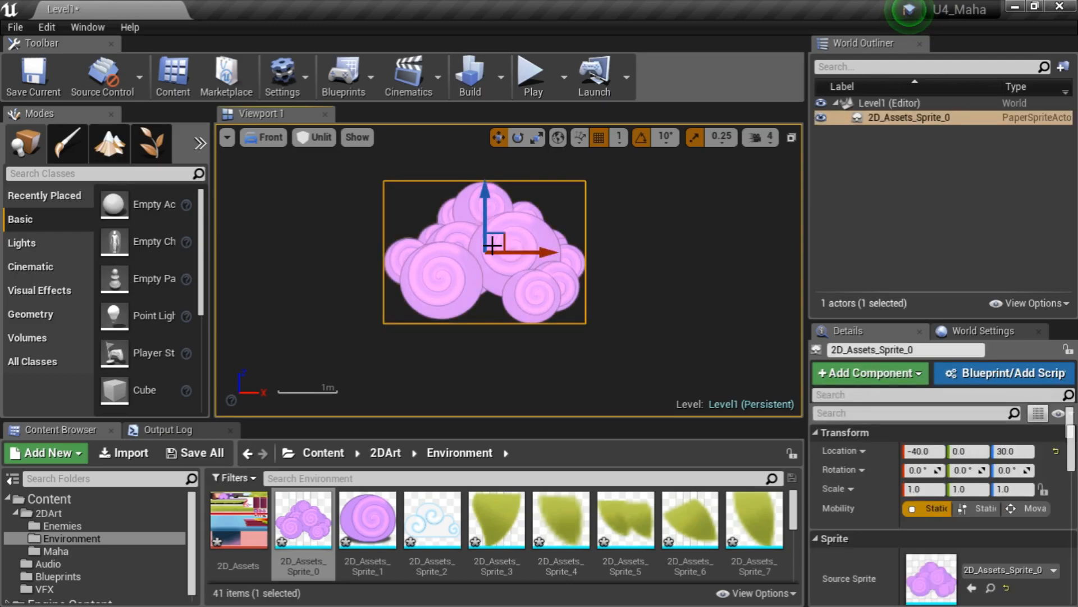
right_click(493, 243)
click(339, 270)
click(537, 262)
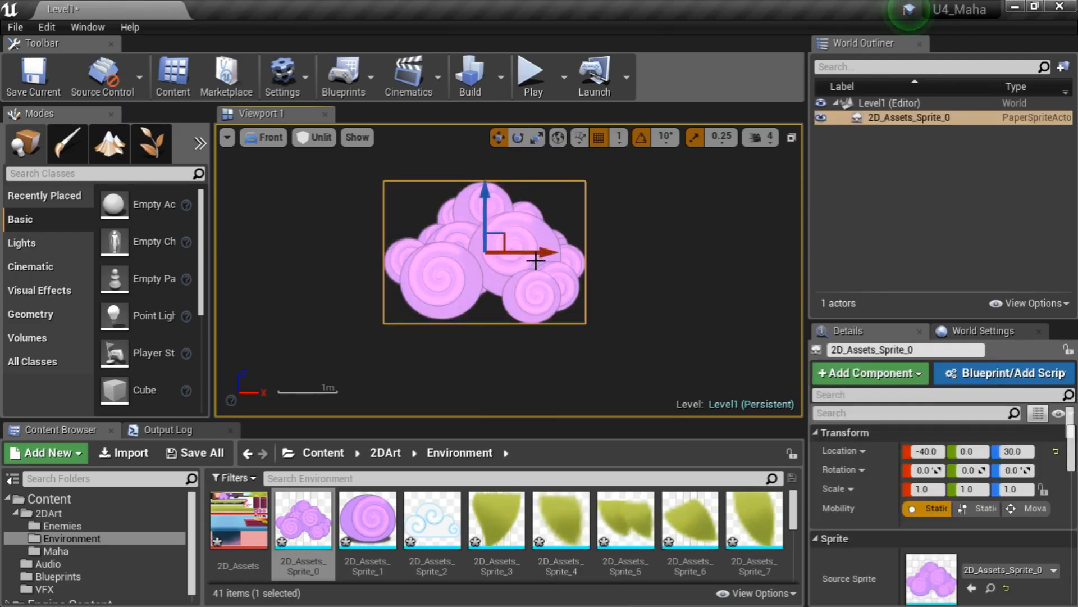
drag(535, 253, 547, 253)
Set the position grid snap to 10 and move the cloud sprite along X to about 49
click(617, 138)
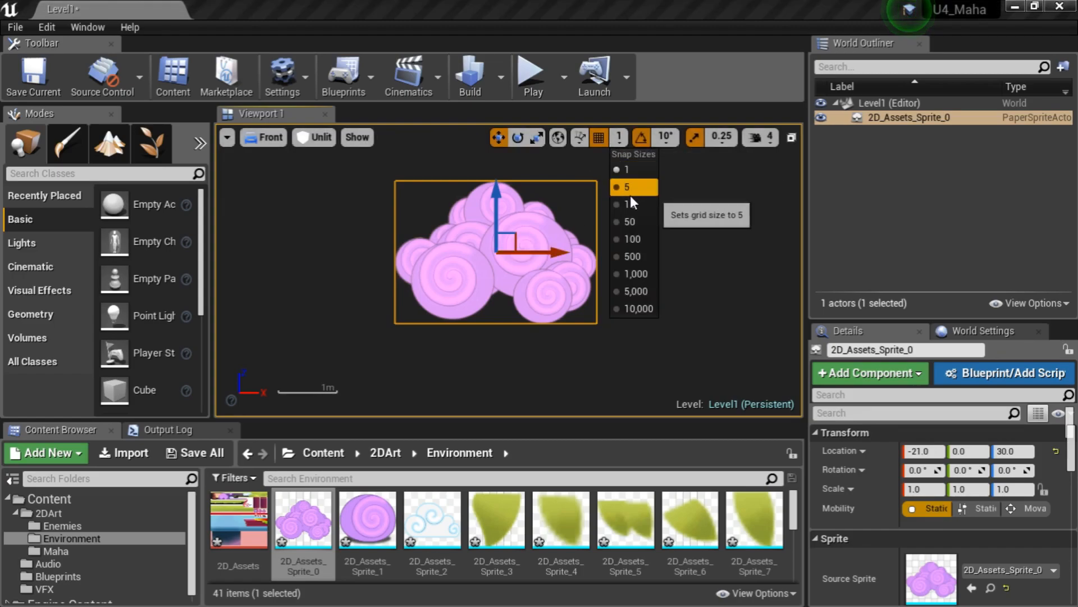
click(628, 204)
drag(556, 251, 575, 269)
scroll(549, 298, up, 4)
scroll(552, 293, down, 5)
scroll(551, 292, down, 2)
Set the position grid snap to 1 and delete the cloud sprite from Level1
click(615, 137)
click(620, 168)
click(646, 339)
click(557, 275)
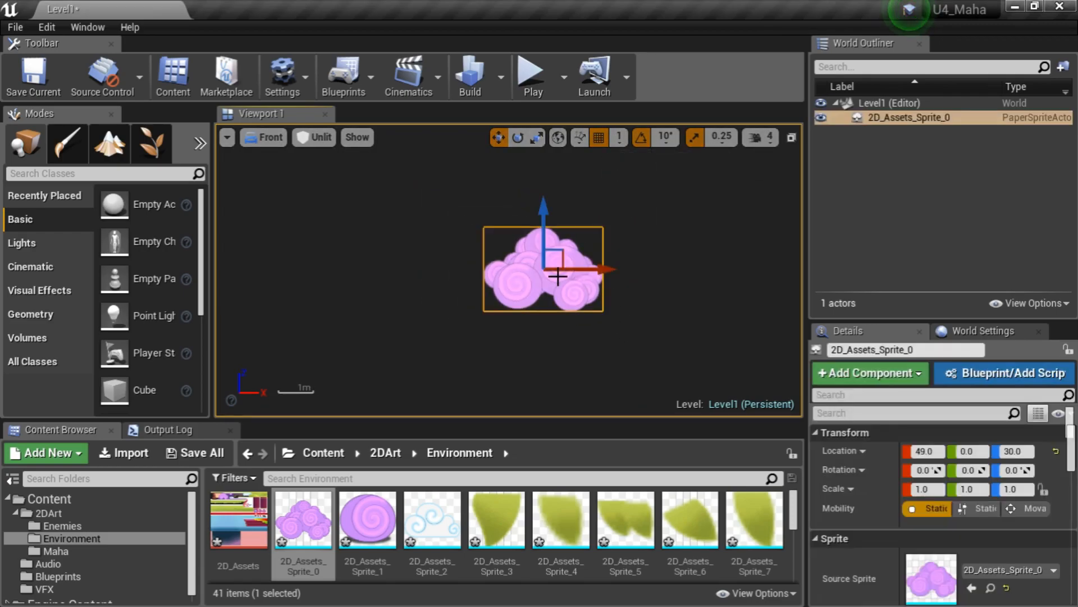
key(Delete)
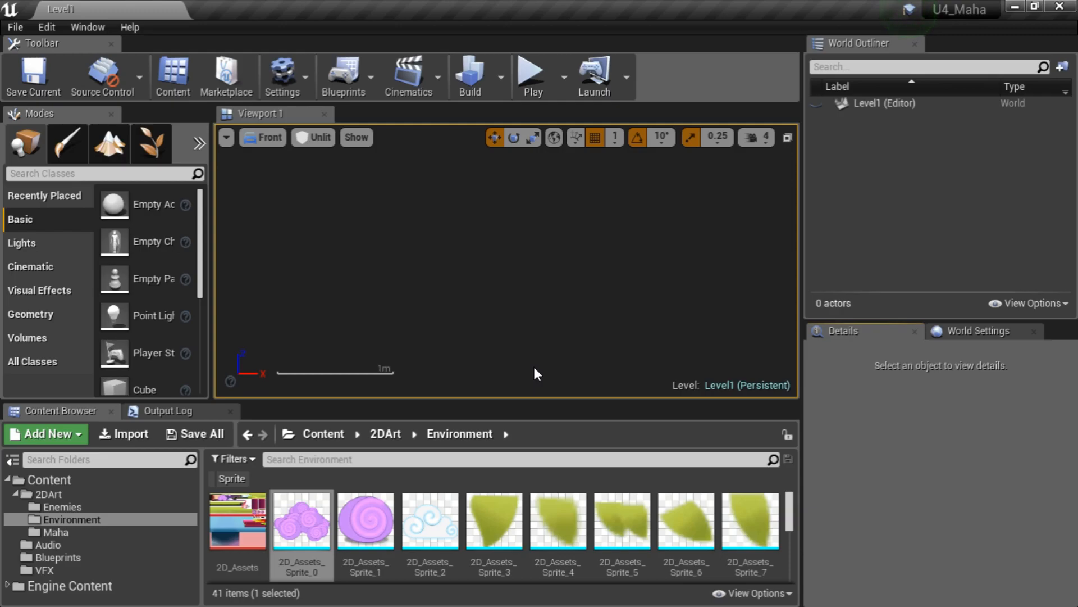
Import the Maha_Animation_345X340 sheet from the Characters source folder into the 2DArt/Maha content folder
click(386, 434)
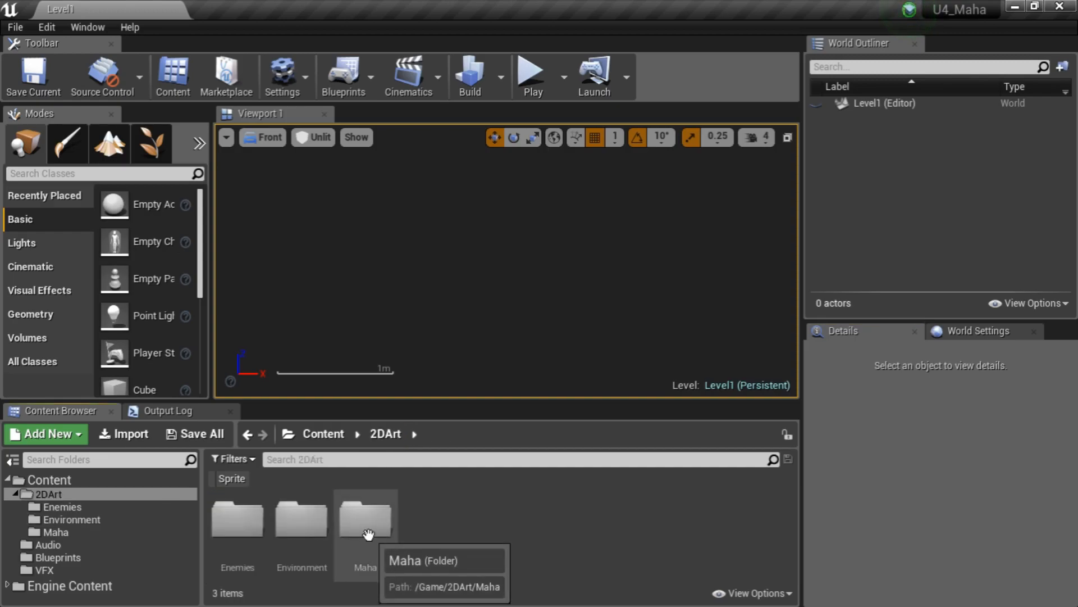
click(369, 533)
double_click(369, 534)
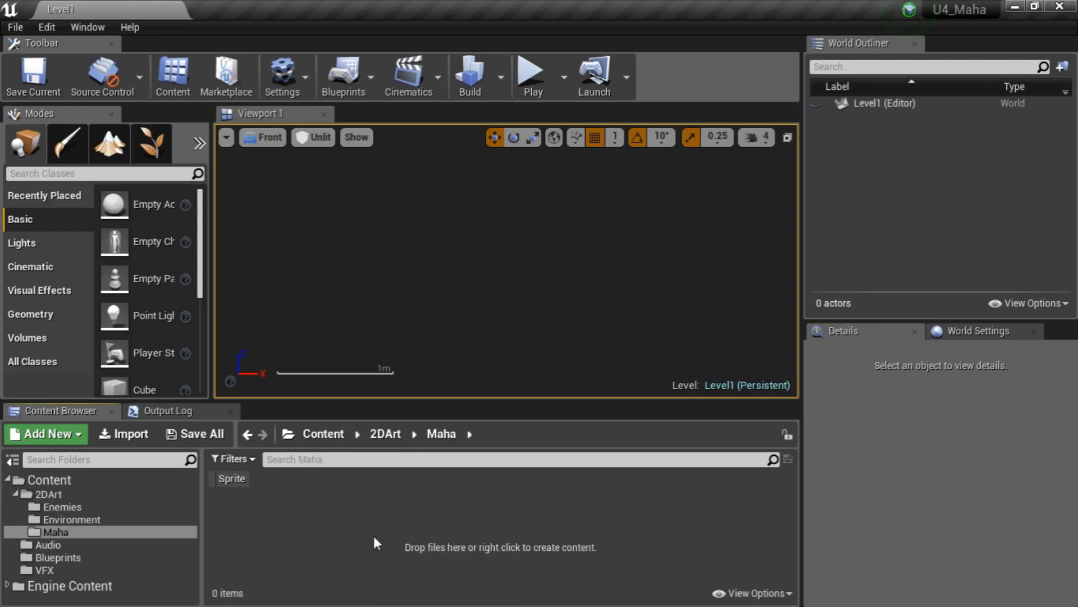
right_click(364, 522)
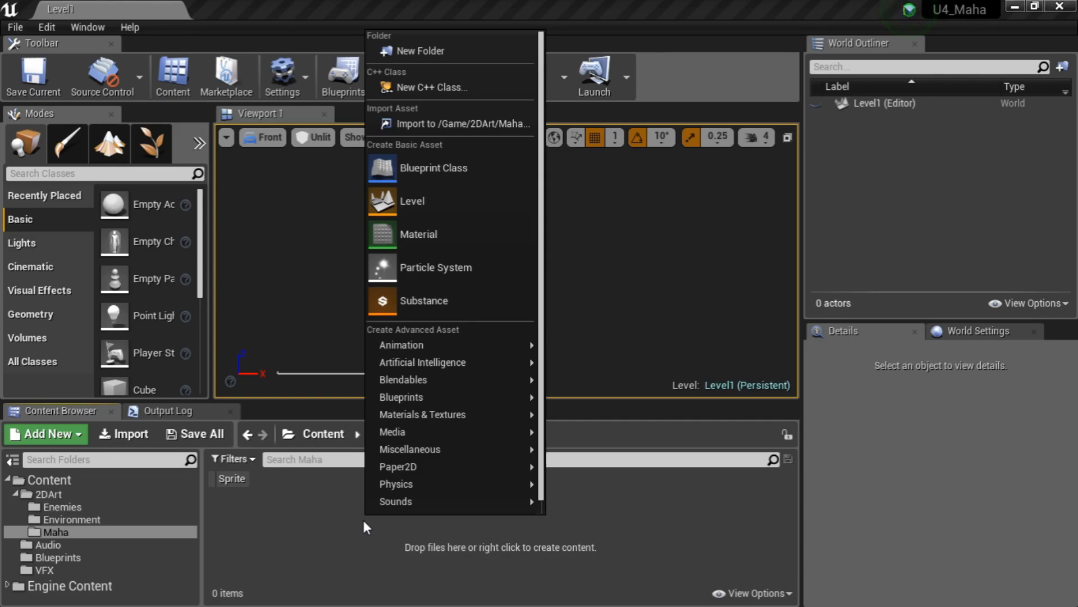
click(465, 123)
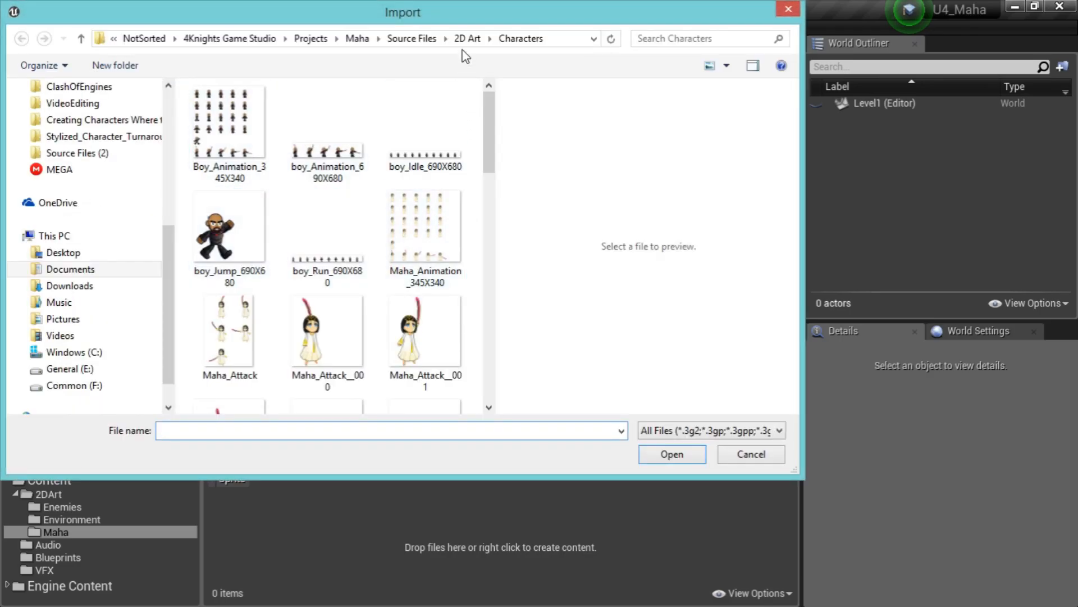
click(435, 233)
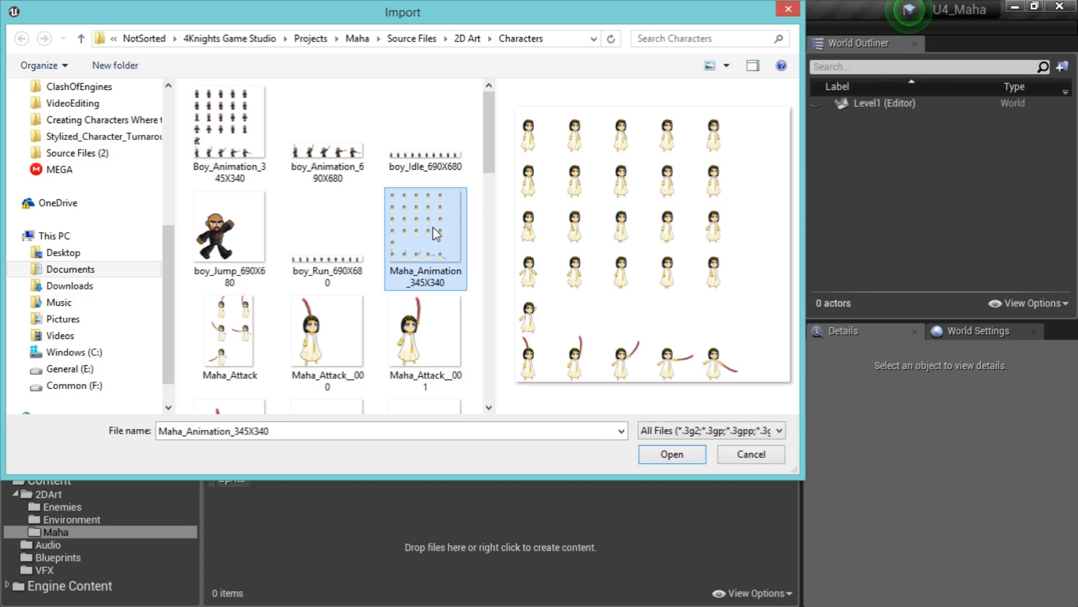
click(683, 454)
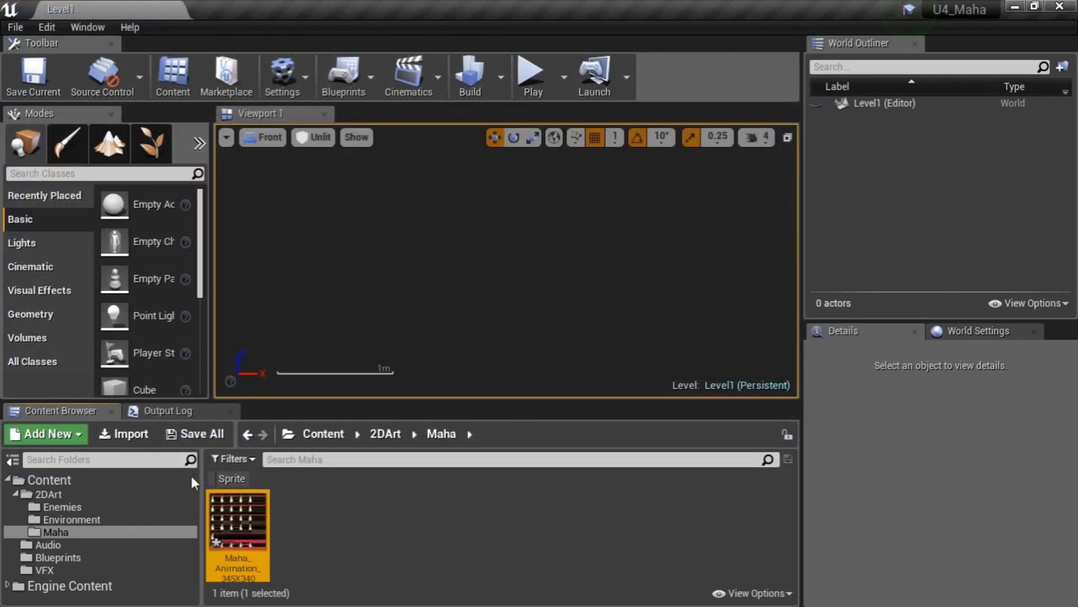
Start sprite extraction for the Maha_Animation_345X340 texture in Grid mode with a cell width of 345 and cell height of 340
right_click(238, 514)
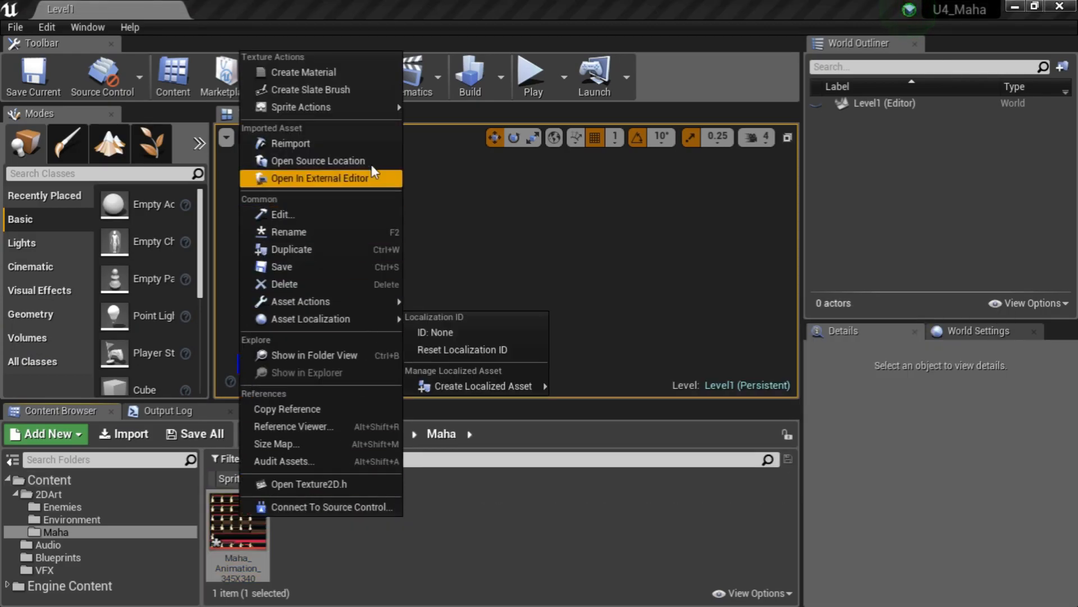
mouse_move(368, 111)
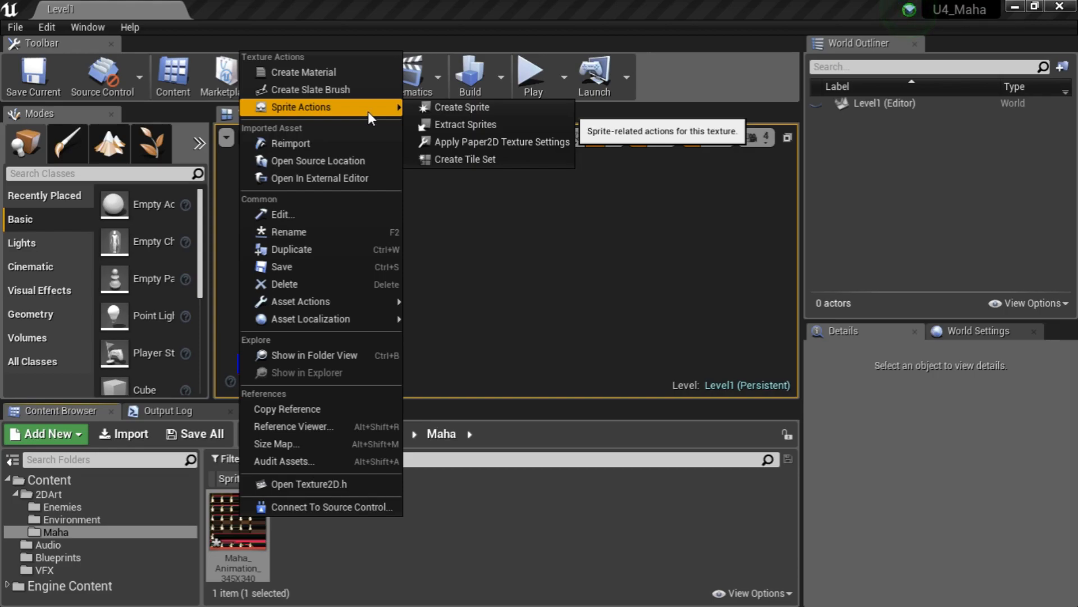
click(471, 129)
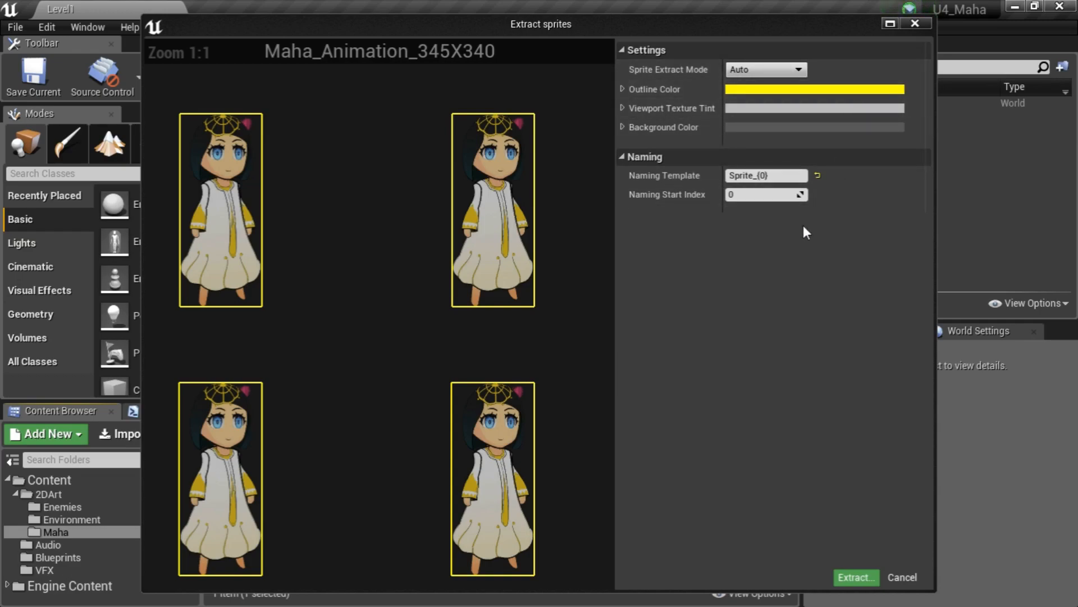
click(792, 70)
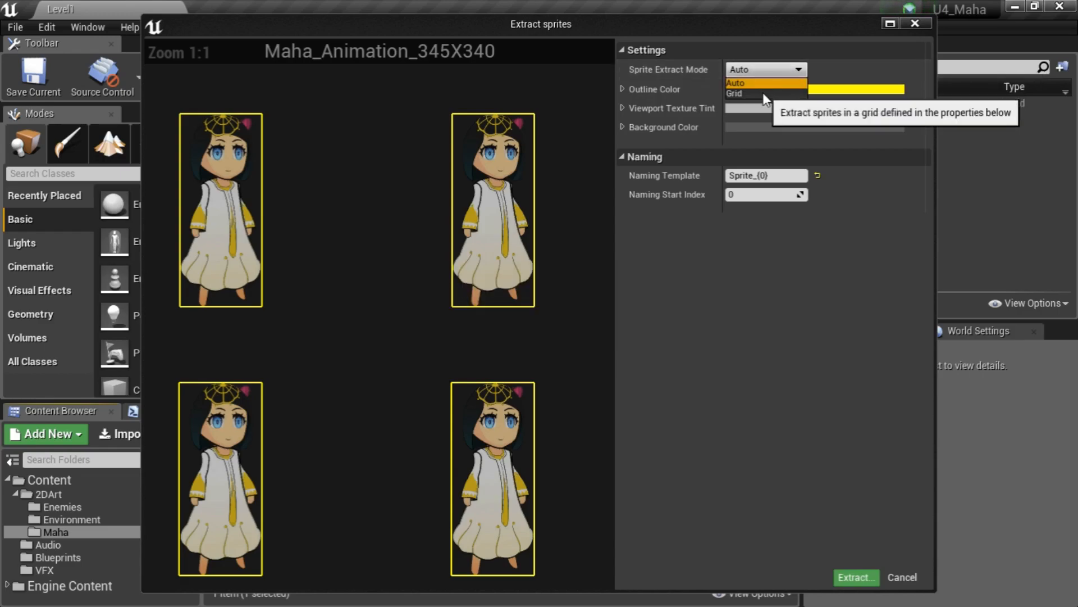
click(765, 97)
click(761, 246)
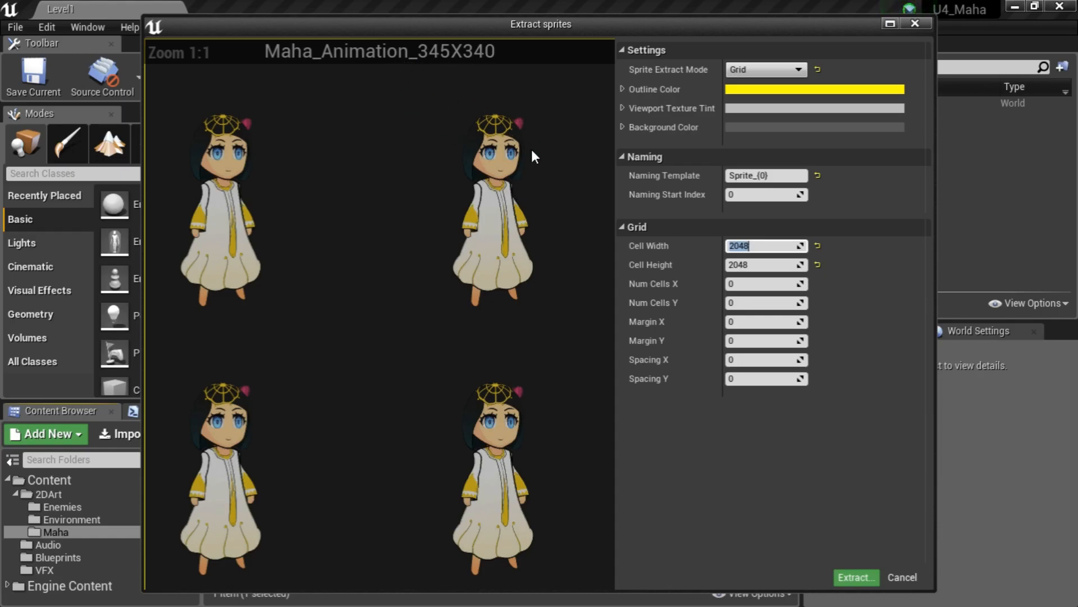
text(345)
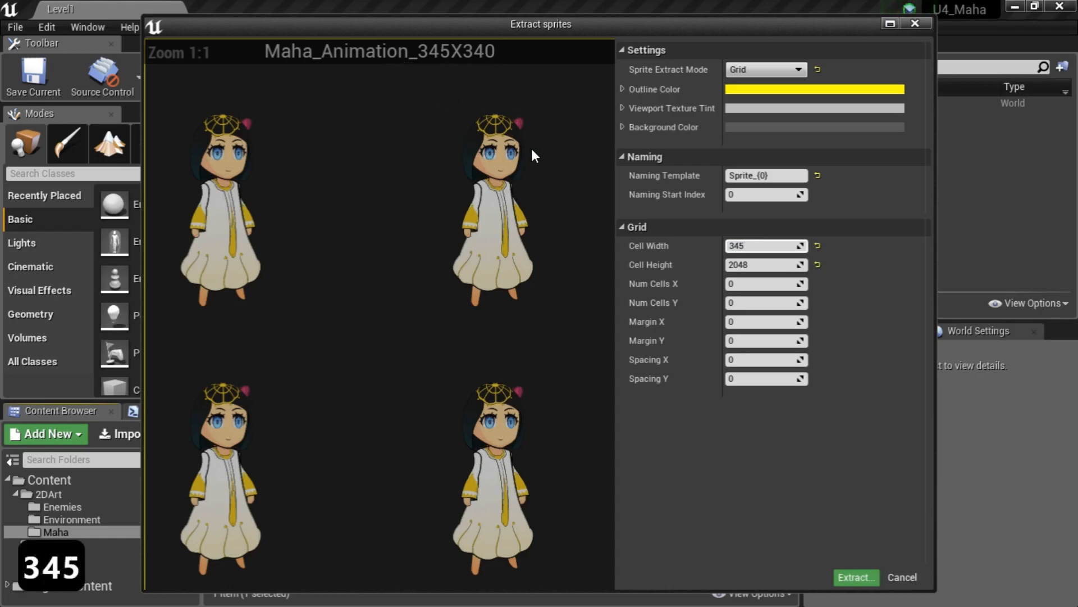
click(759, 264)
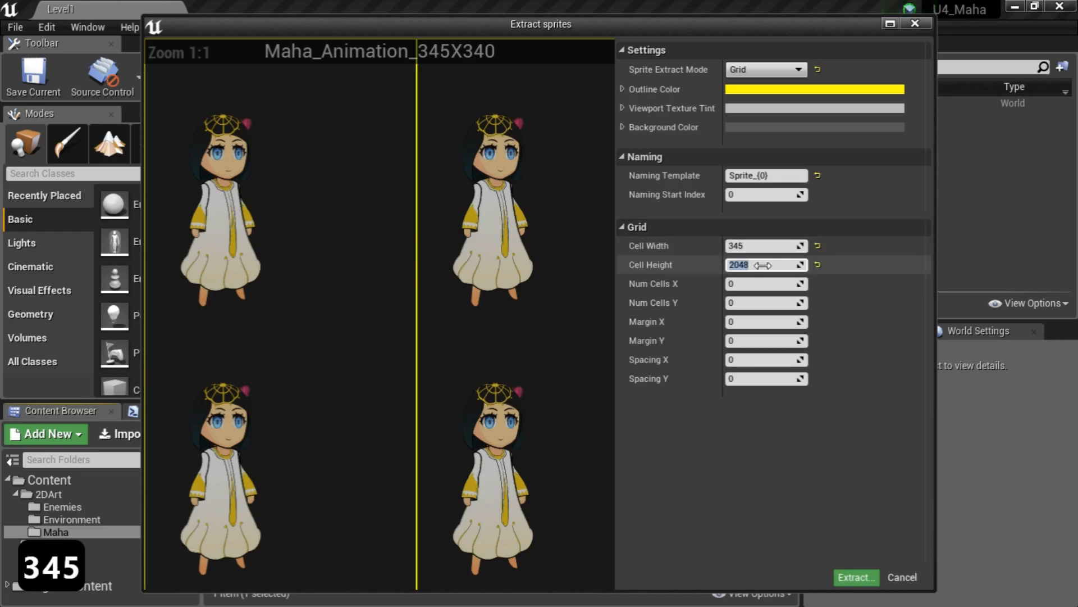
text(340)
click(760, 245)
Check the grid cells over the whole Maha sheet and extract the sprites with the Sprite_{0} naming template
scroll(473, 262, down, 6)
scroll(486, 309, up, 2)
scroll(486, 308, down, 1)
right_drag(486, 306, 327, 197)
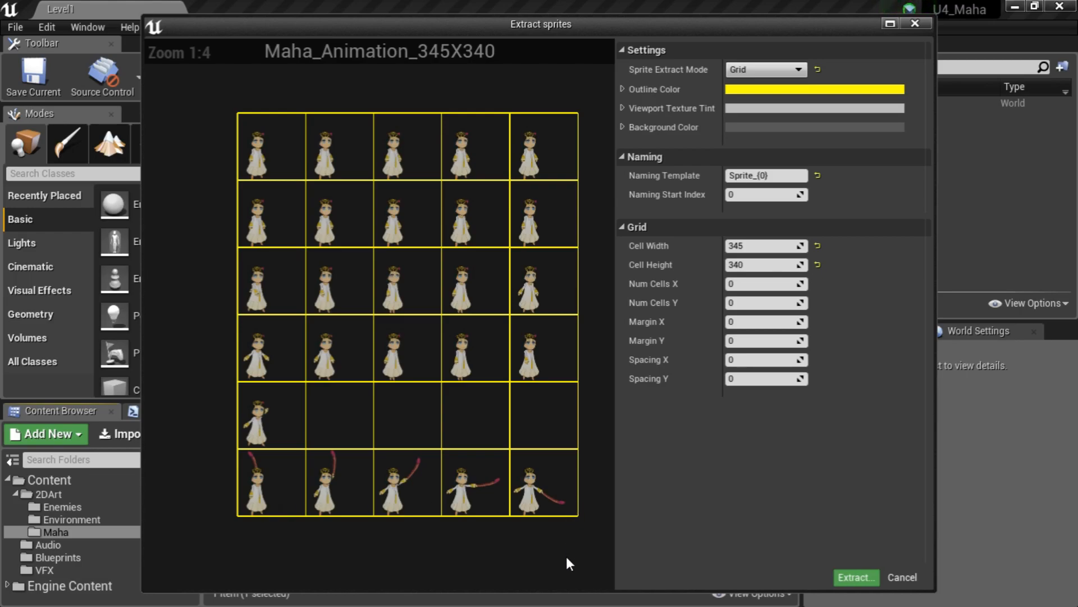
click(845, 576)
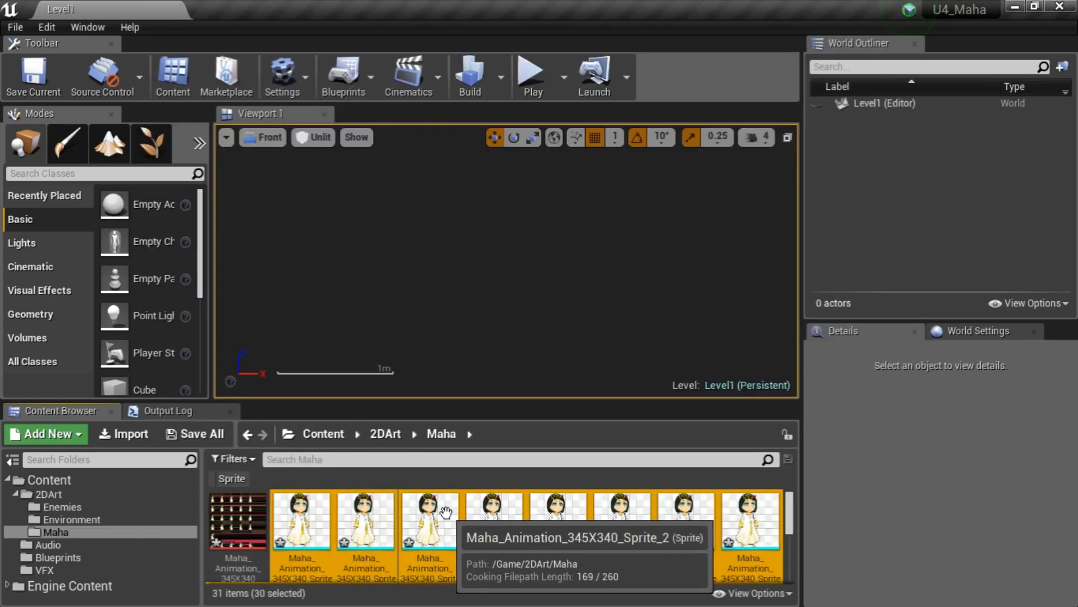
Create a flipbook named Maha_idle from Maha_Animation_345X340 sprites 0 to 9
scroll(448, 509, down, 1)
scroll(445, 511, down, 1)
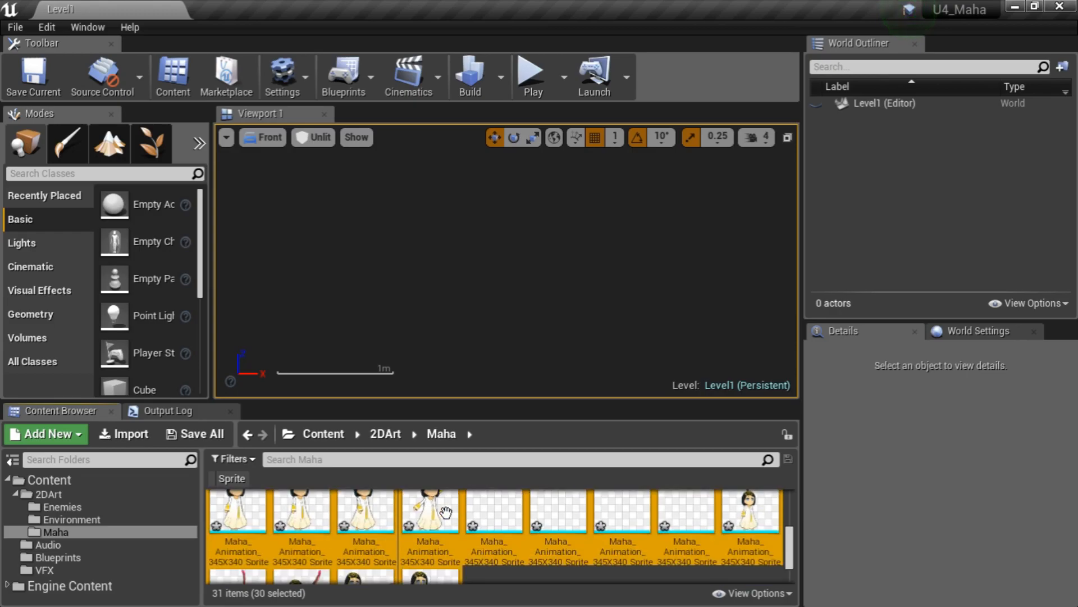
scroll(446, 511, down, 1)
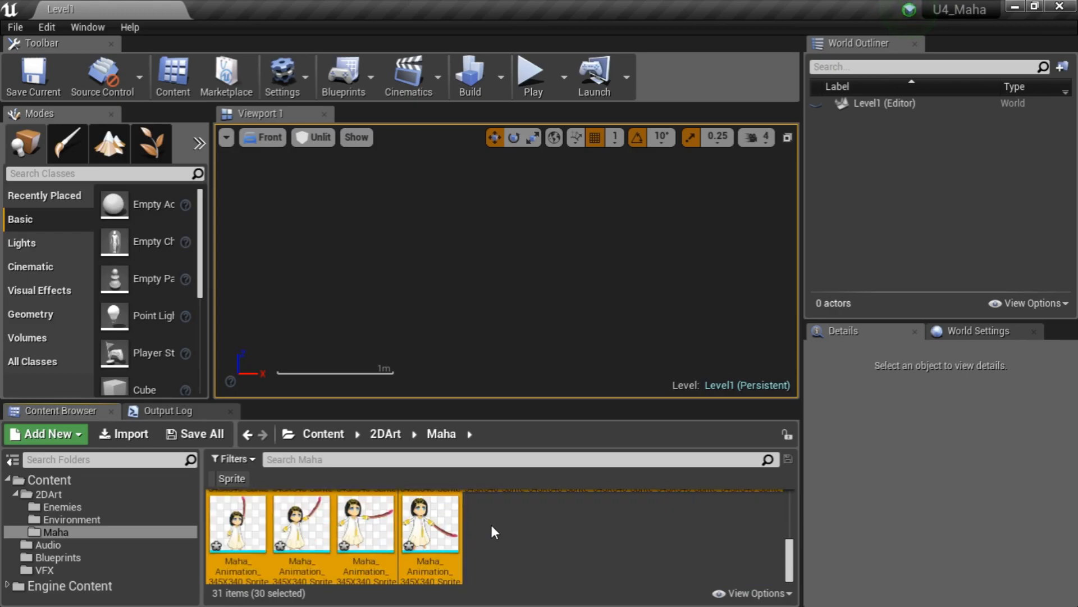
scroll(491, 525, up, 3)
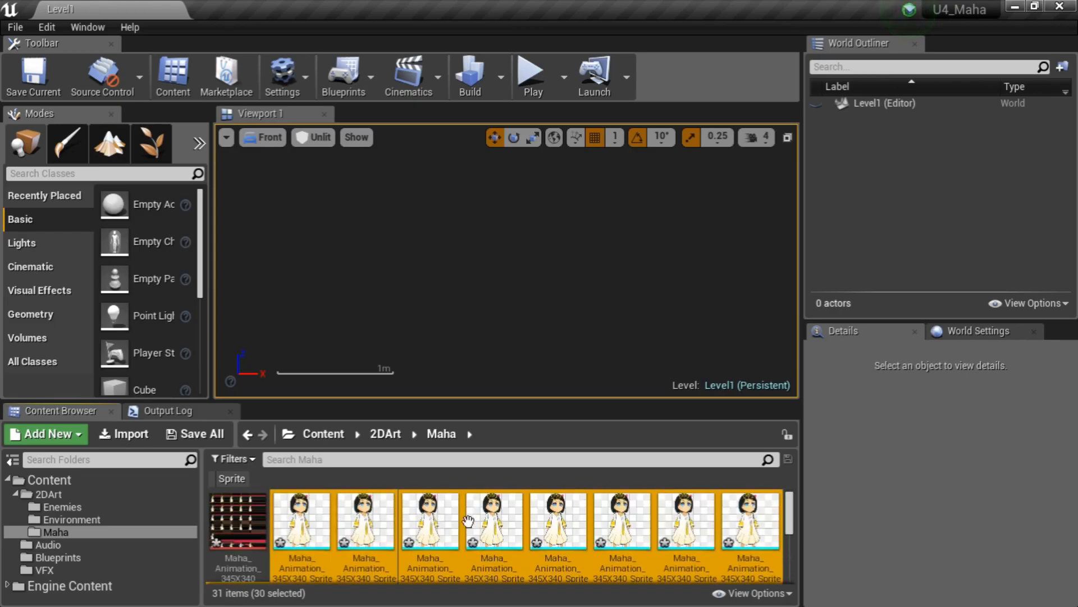
click(330, 516)
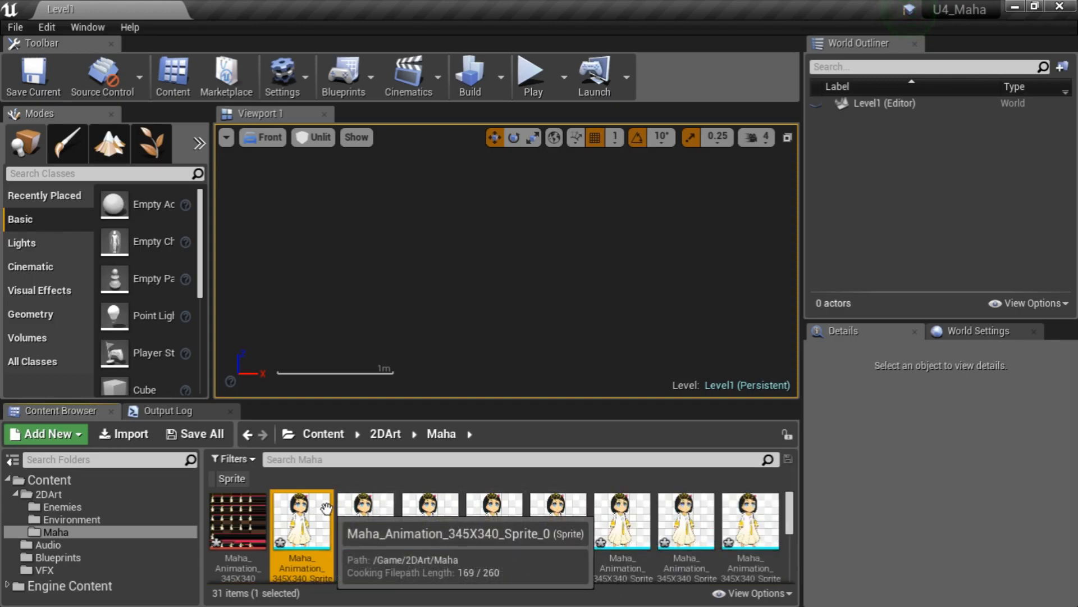
scroll(292, 539, down, 1)
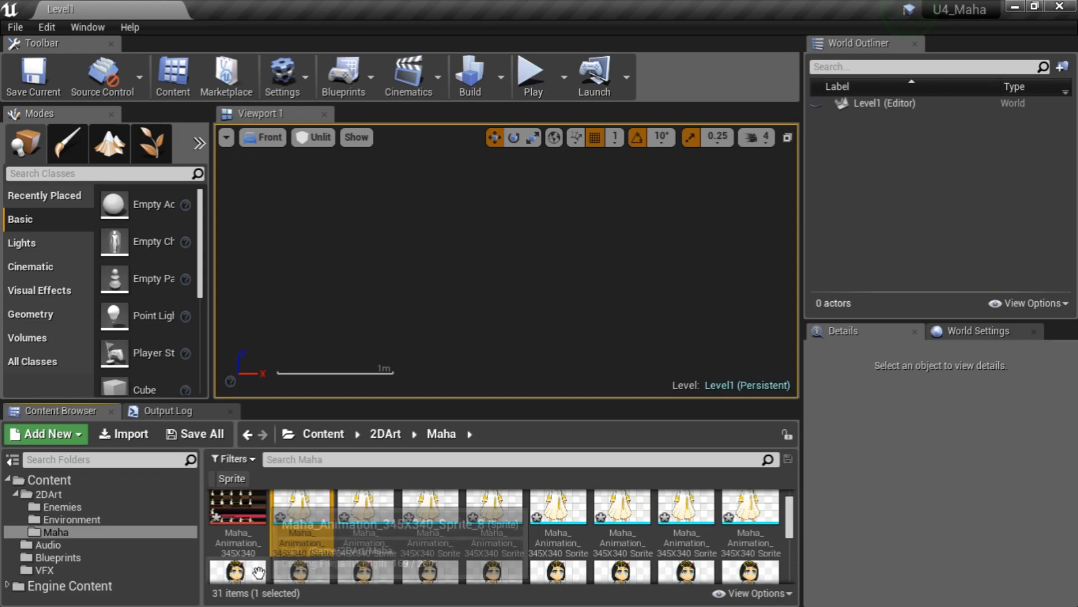
shift+click(300, 572)
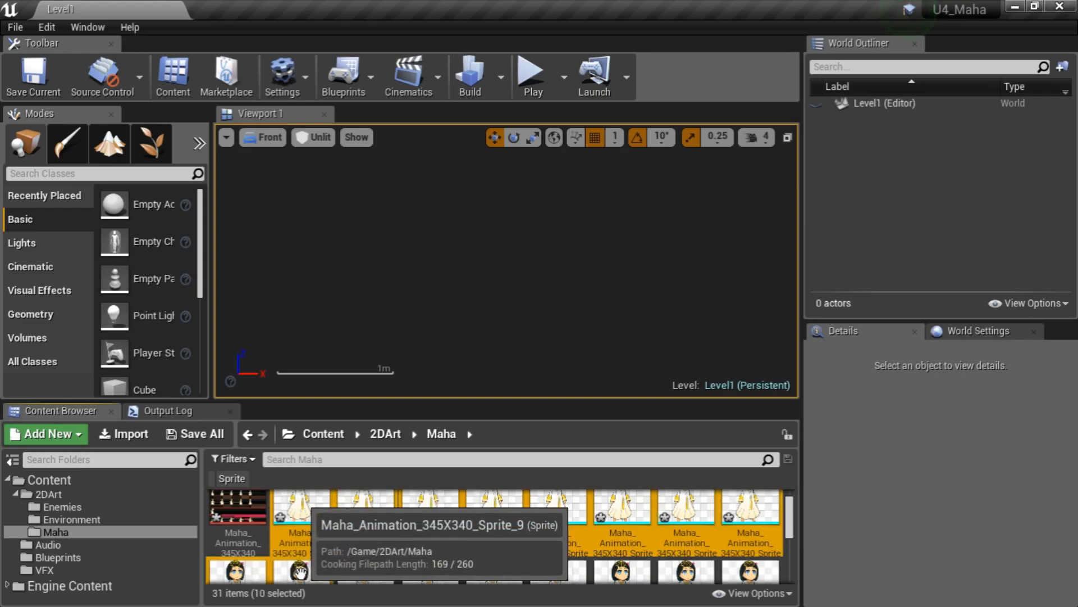
right_click(300, 572)
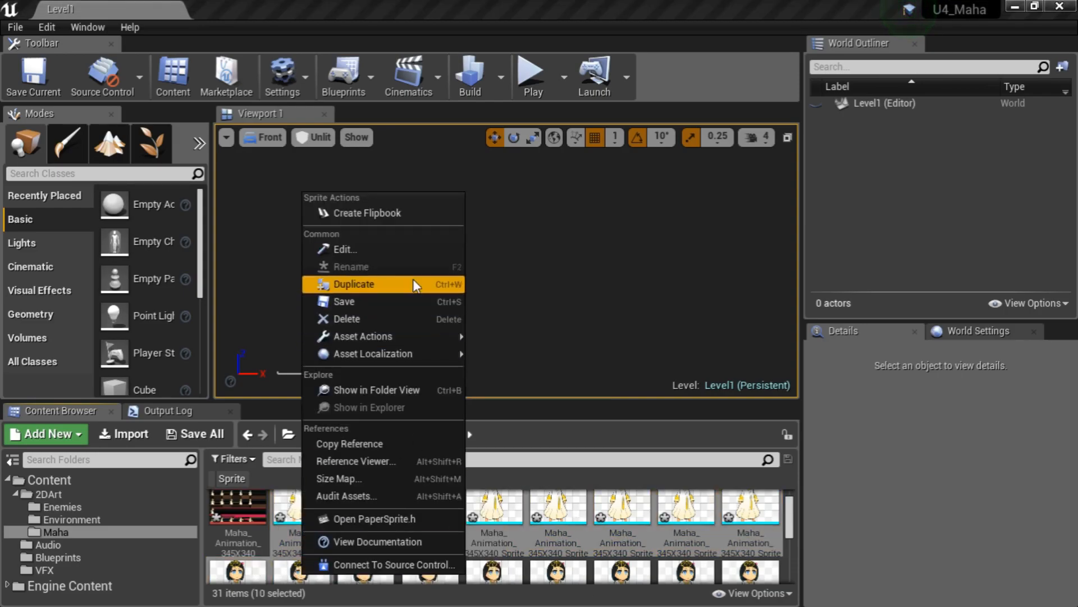
click(397, 216)
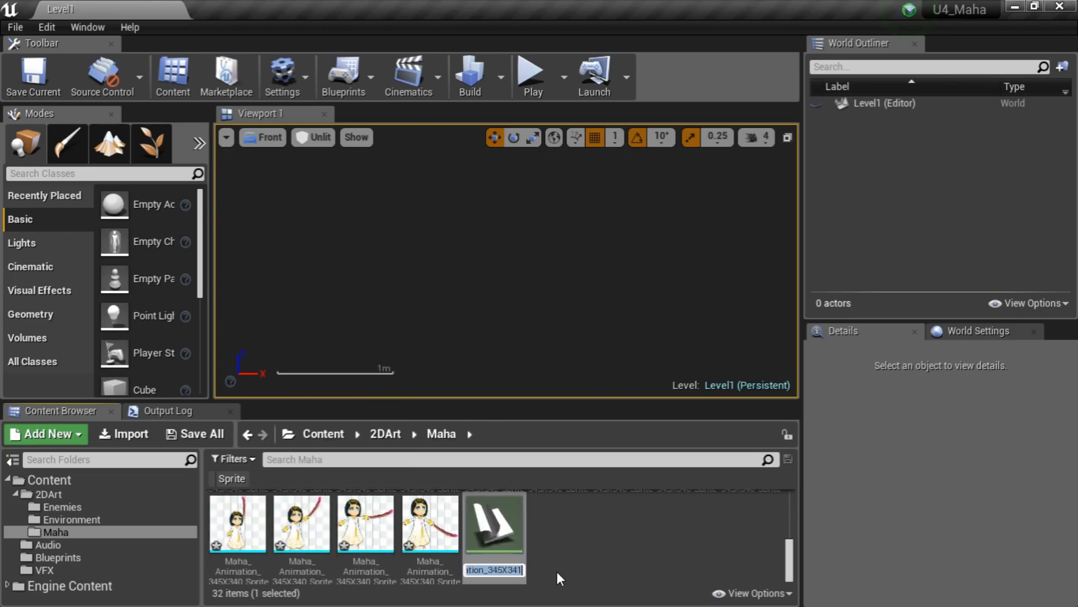
text(Maha)
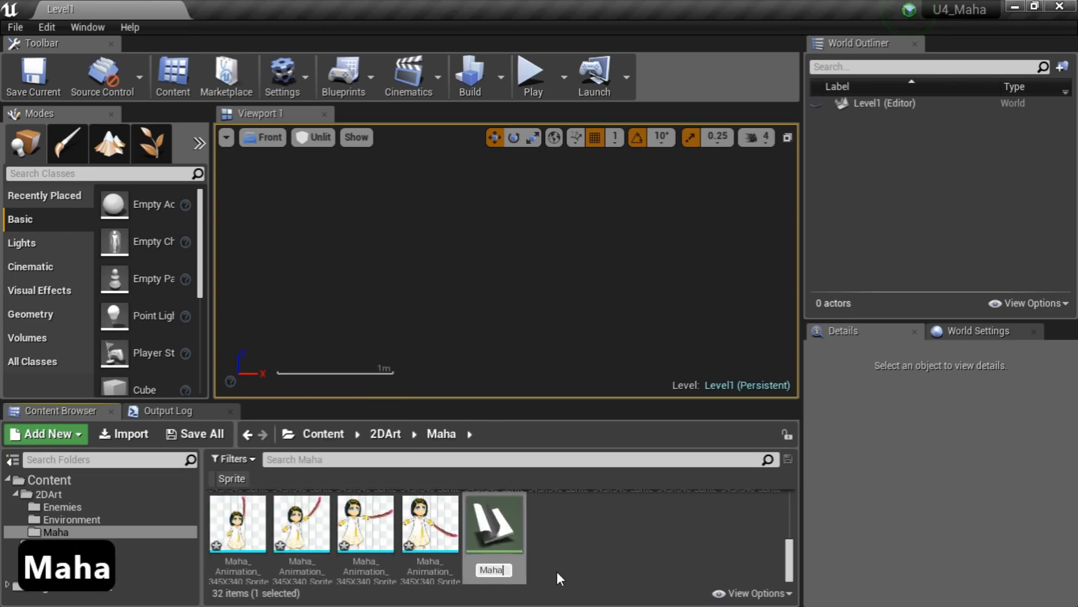
text(_idle)
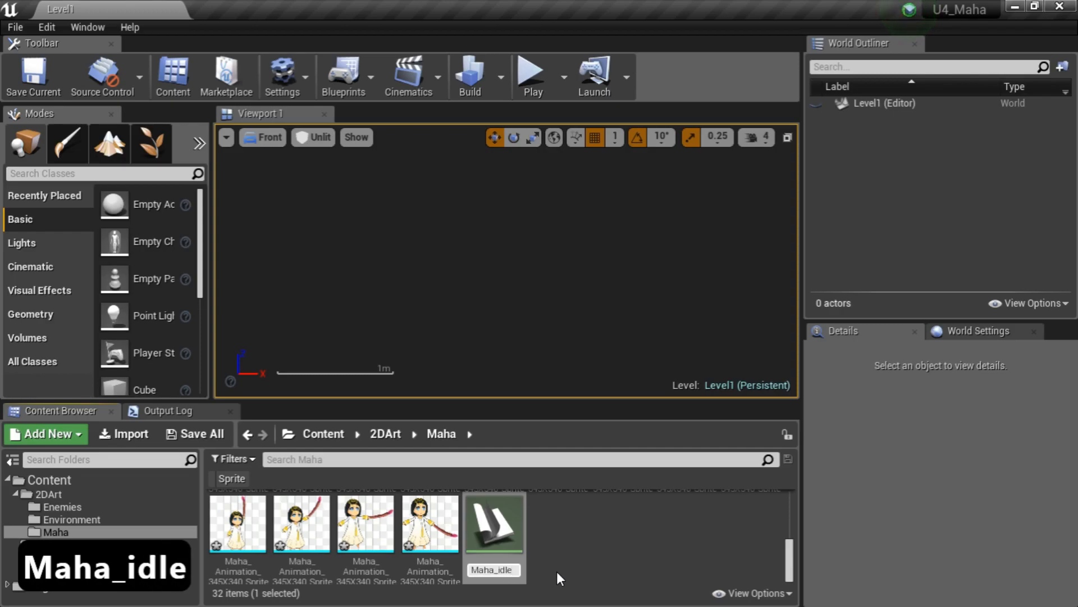
key(Return)
Create a flipbook named Maha_Run from Maha_Animation_345X340 sprites 10 to 19
scroll(405, 562, up, 2)
scroll(394, 561, up, 5)
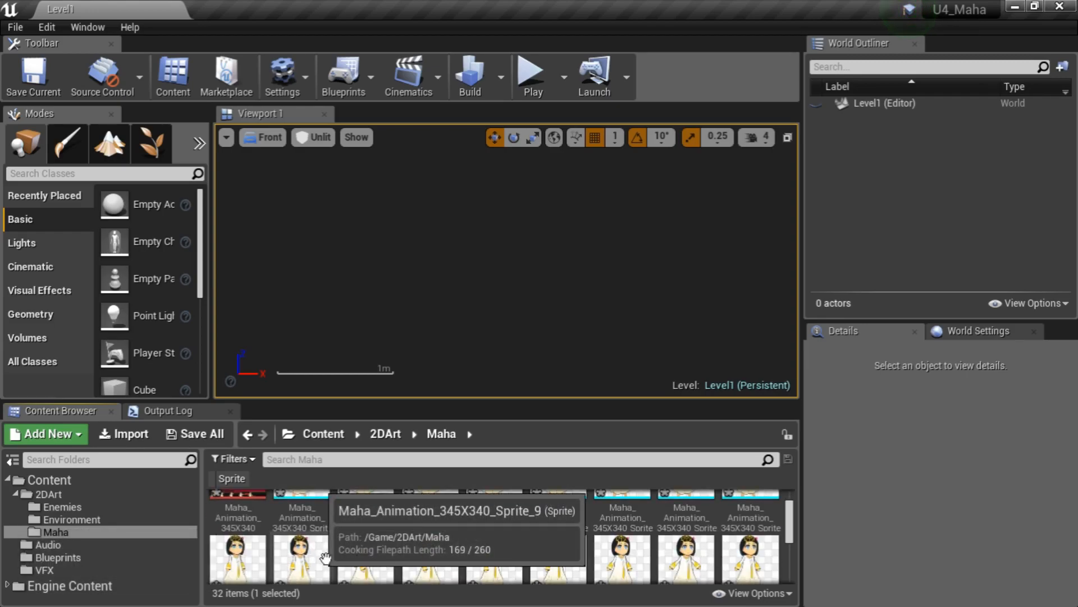
scroll(431, 556, down, 2)
scroll(434, 555, down, 1)
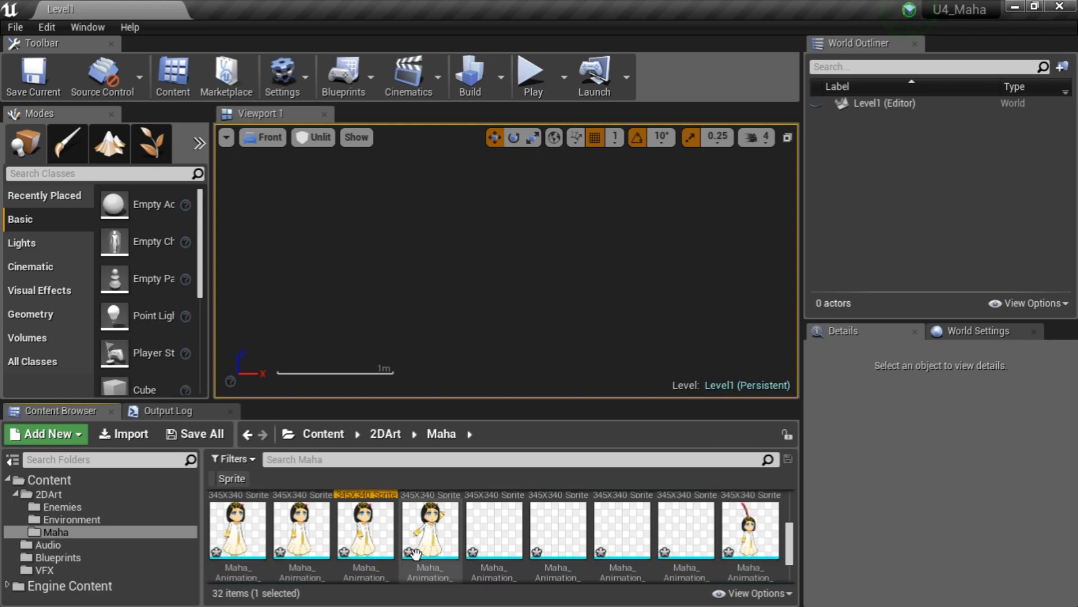
shift+click(370, 528)
right_click(371, 528)
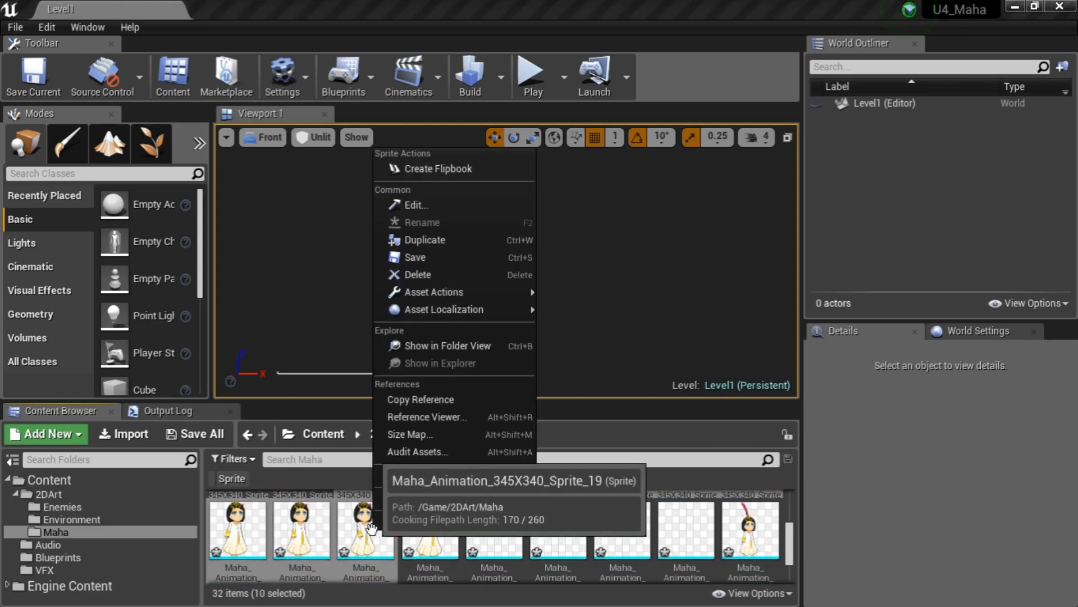
click(498, 170)
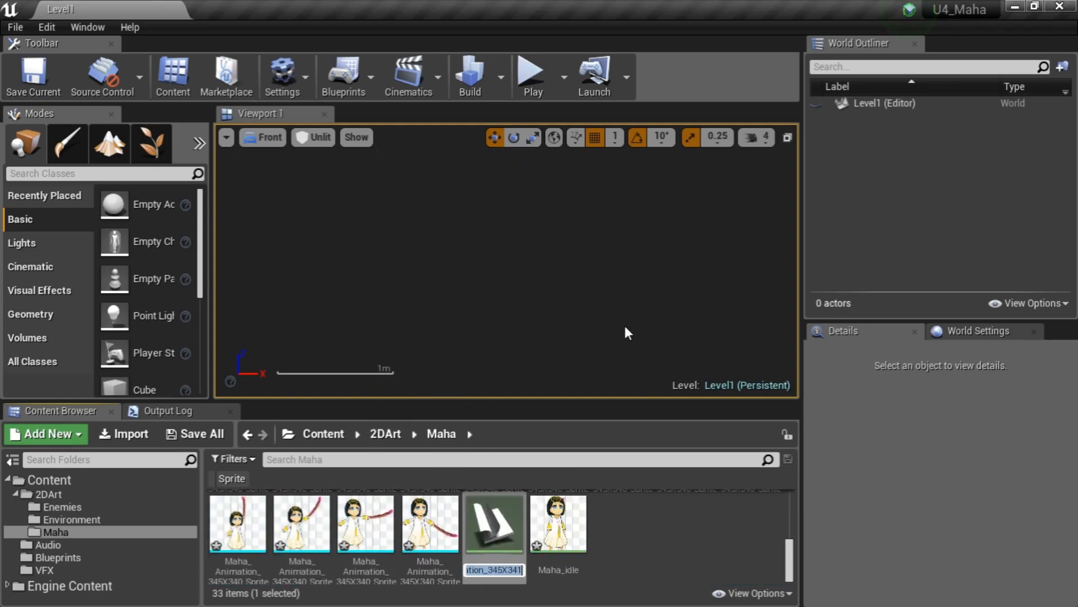
text(Maha)
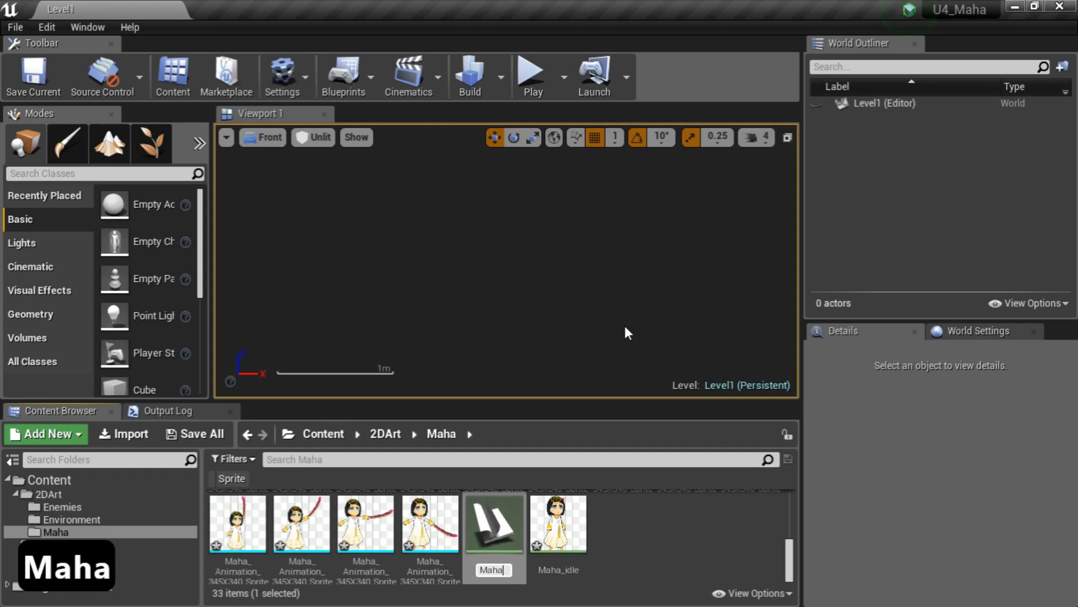
text(_)
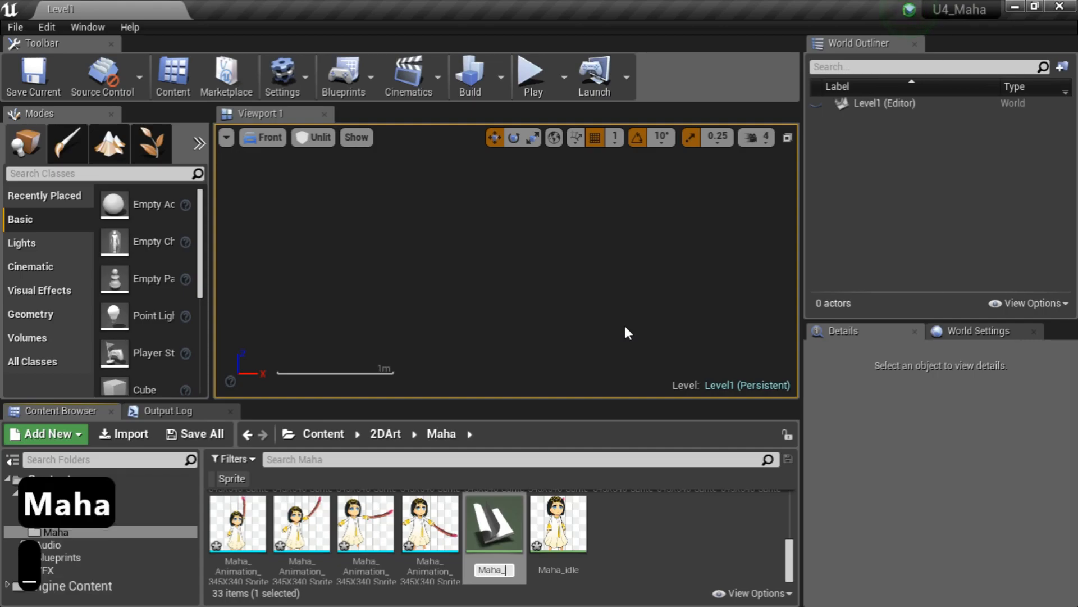
text(Run)
key(Return)
Create a flipbook named Maha_Jump from the single Maha_Animation_345X340 sprite 20
scroll(515, 511, up, 3)
click(432, 527)
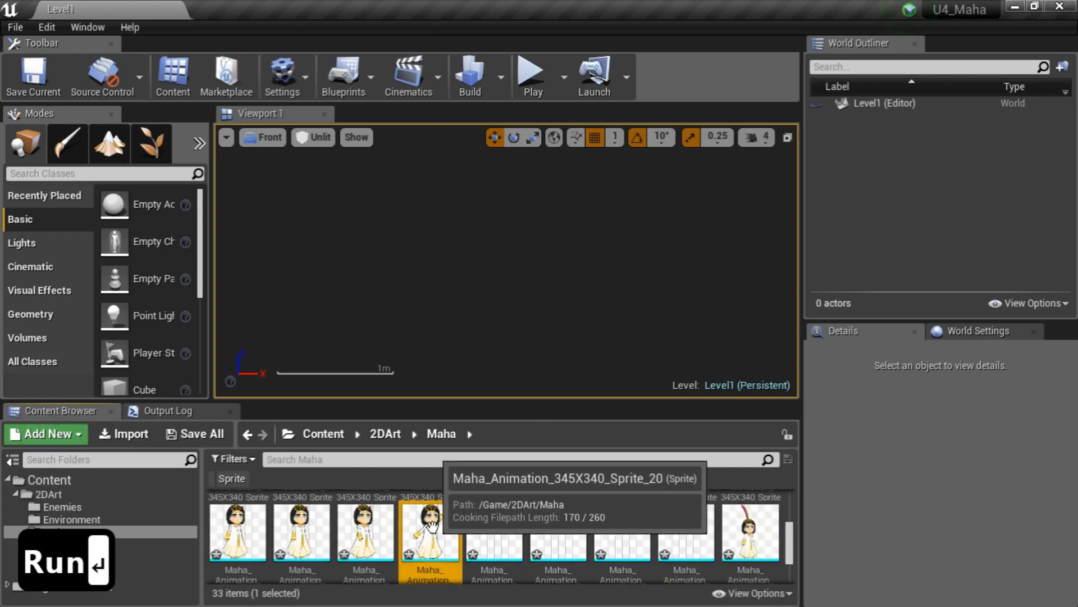
right_click(432, 526)
click(488, 164)
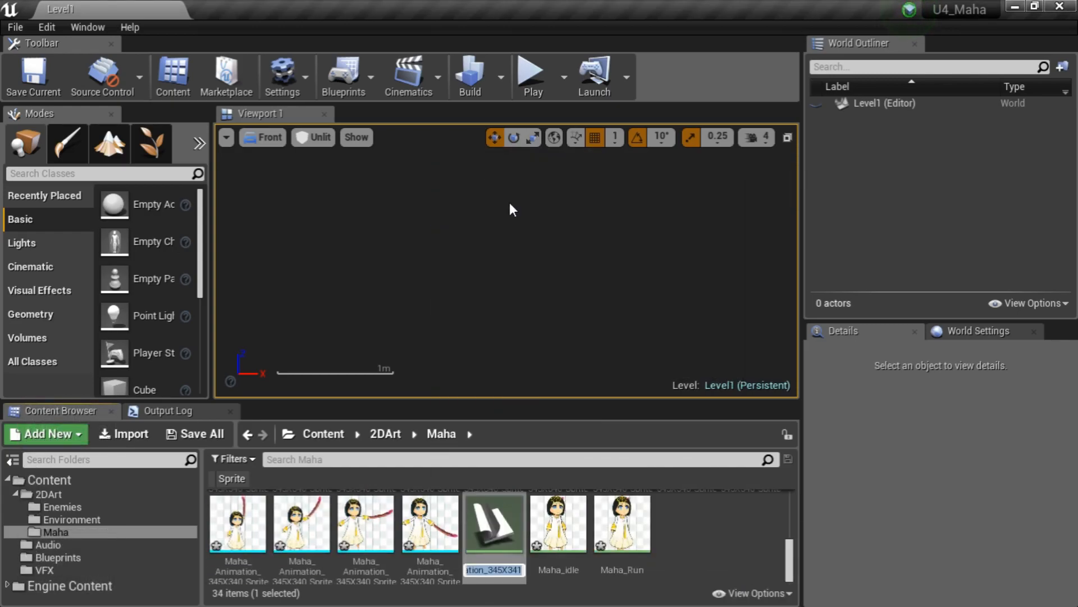
text(Maha)
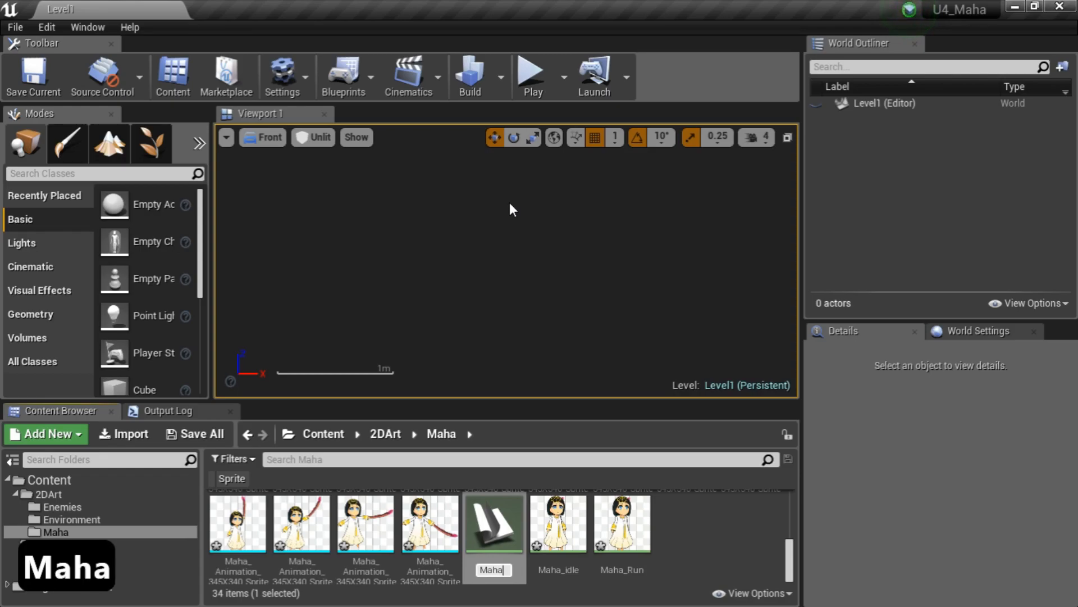
text(_)
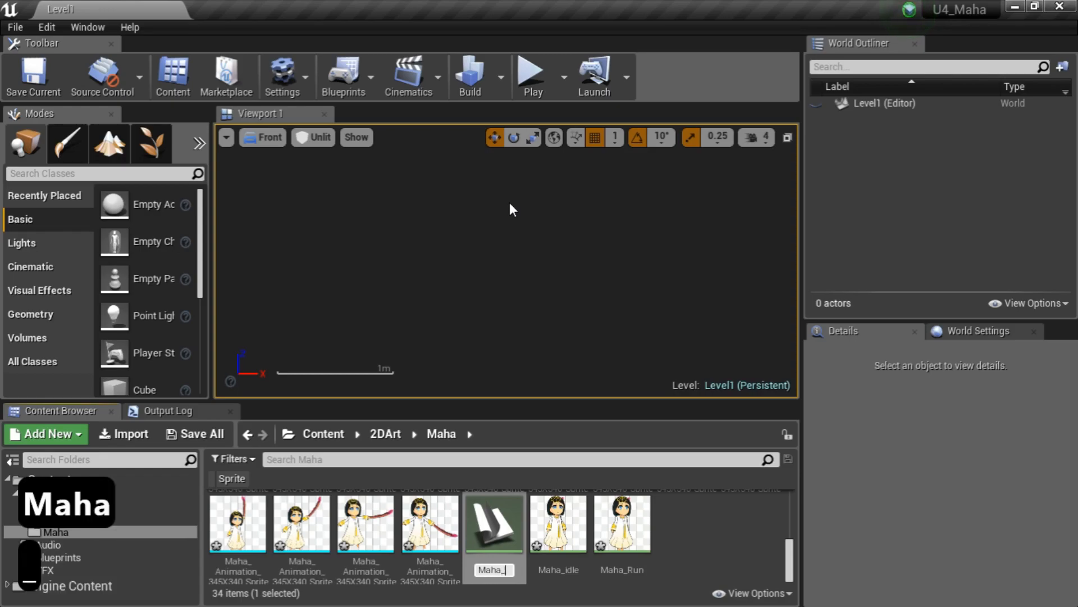
text(Jum)
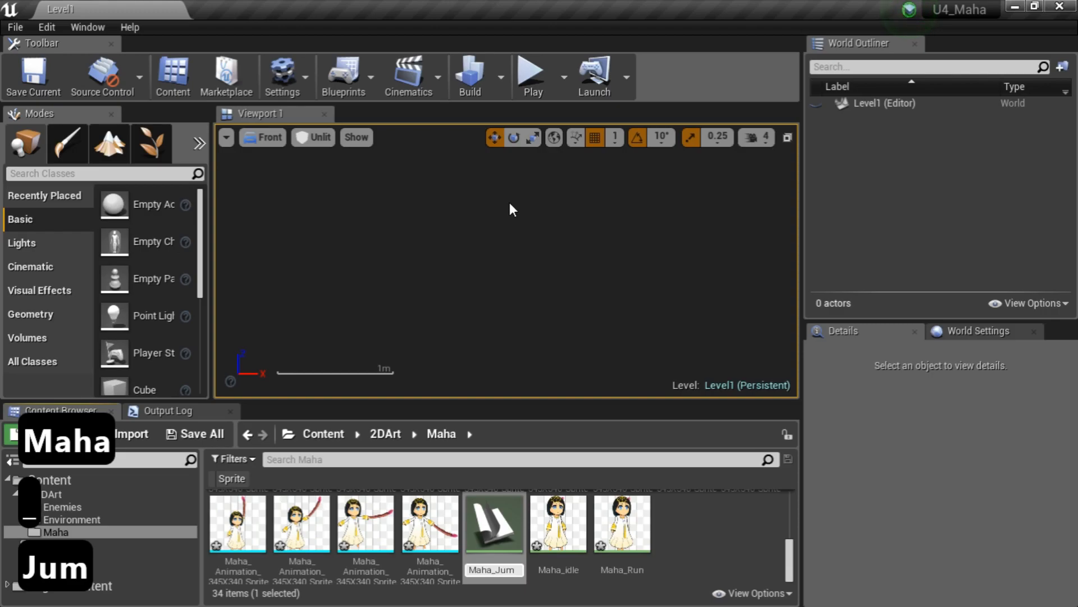
text(p)
key(Return)
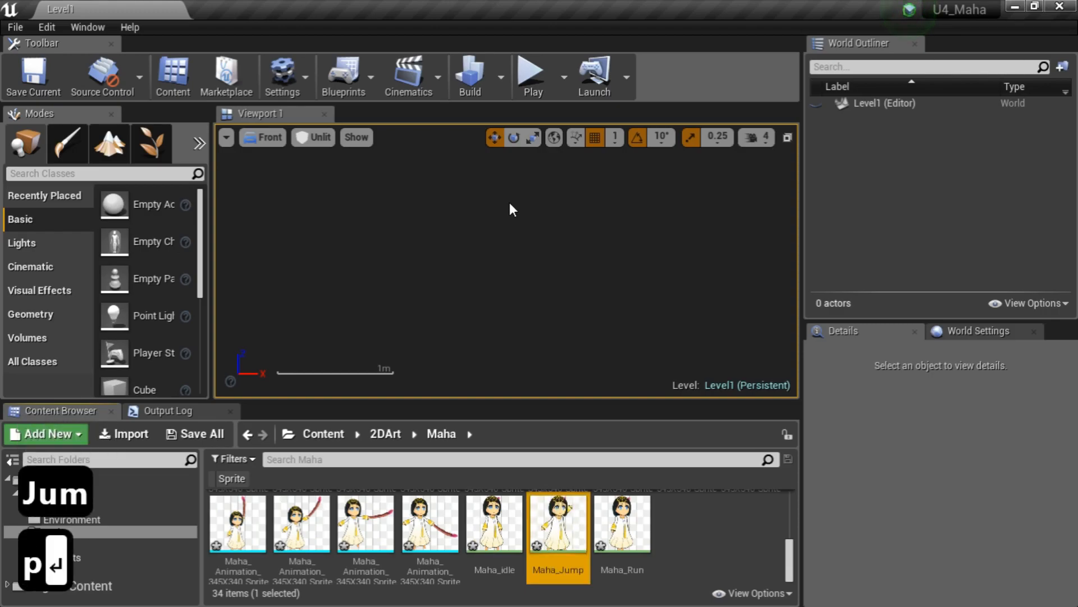
Rename the Maha_idle flipbook as Maha_Idle
click(505, 568)
double_click(507, 571)
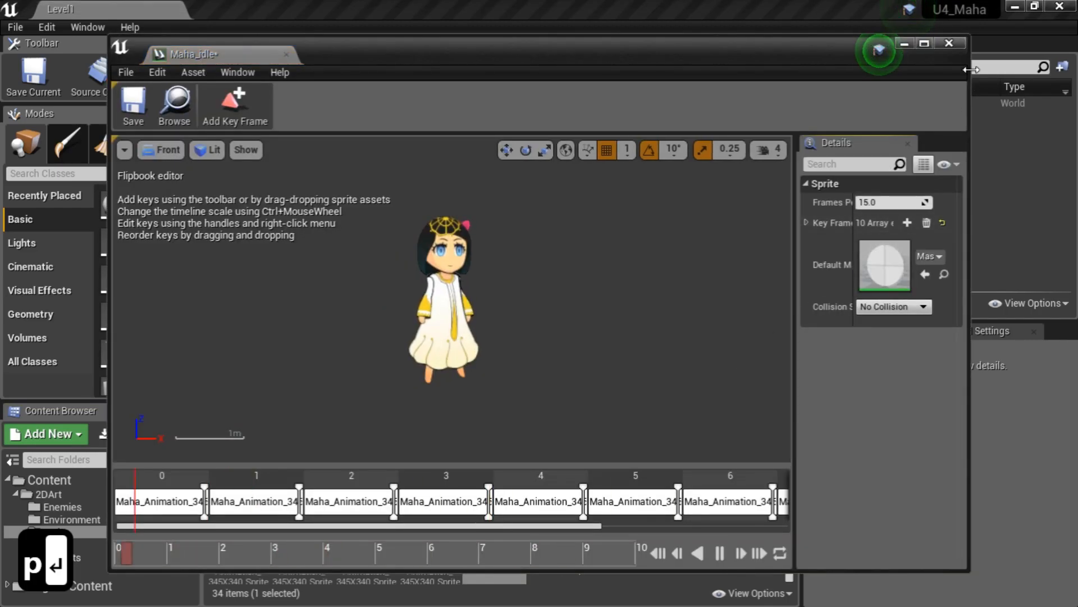
click(962, 44)
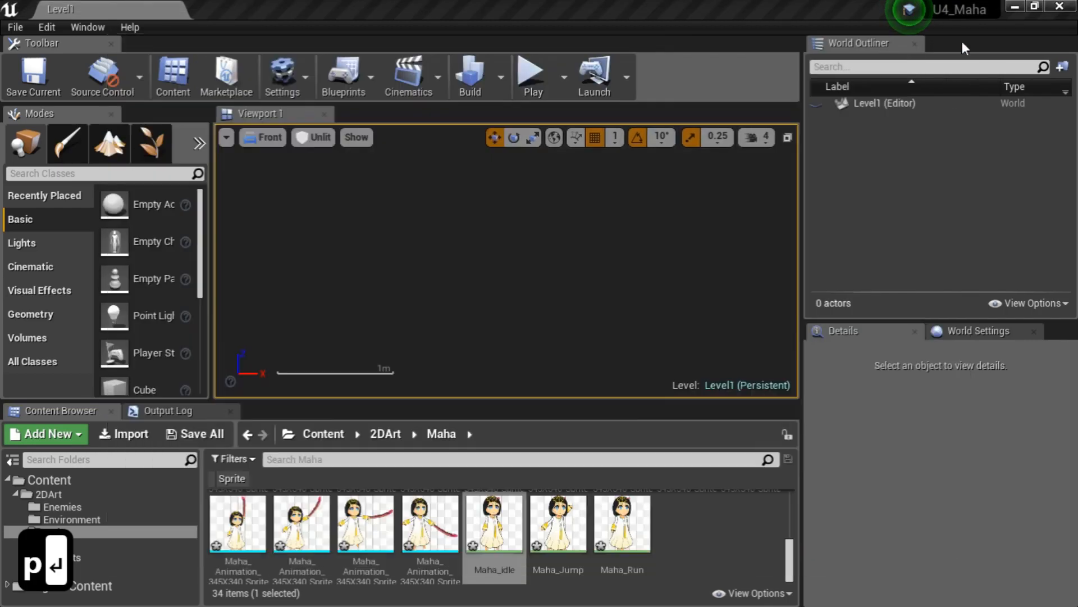
click(502, 571)
key(BackSpace)
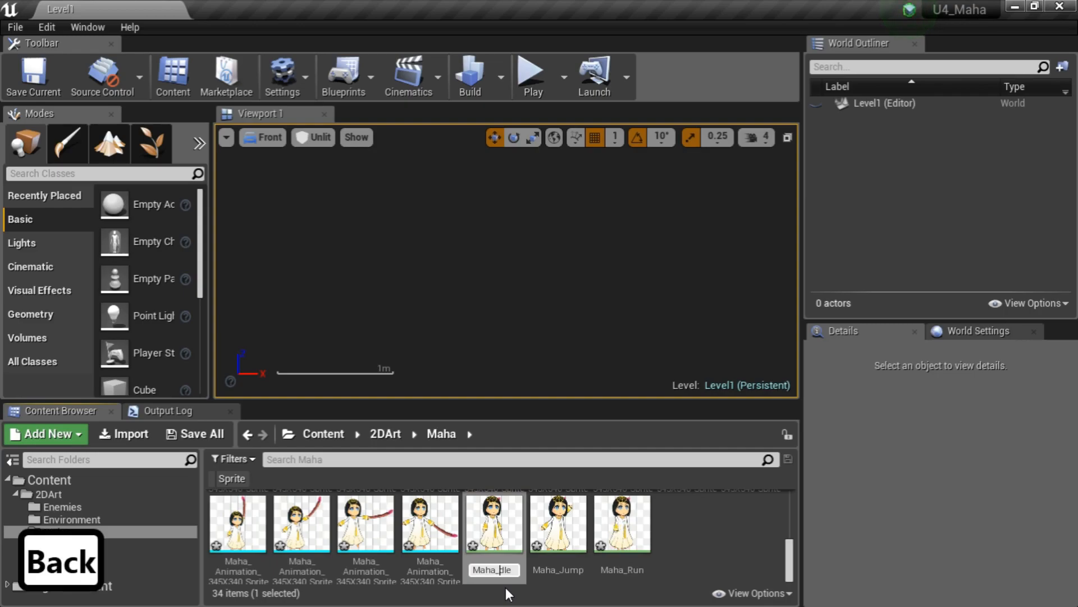
text(I)
key(Return)
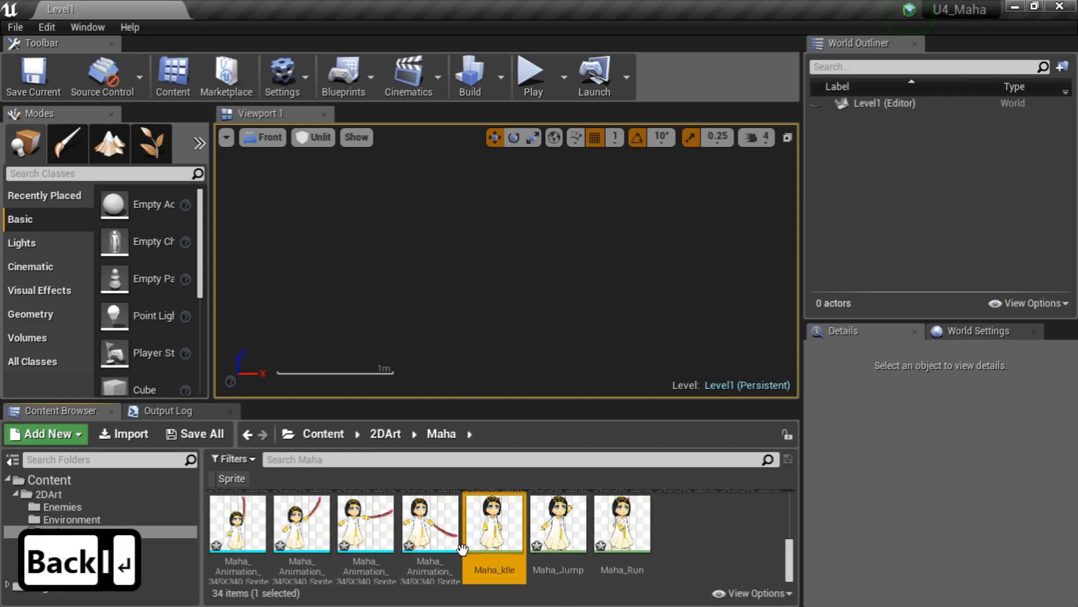
Create a flipbook named Maha_Attack from the five whip-swinging Maha_Animation_345X340 sprites, 25 to 29
click(441, 528)
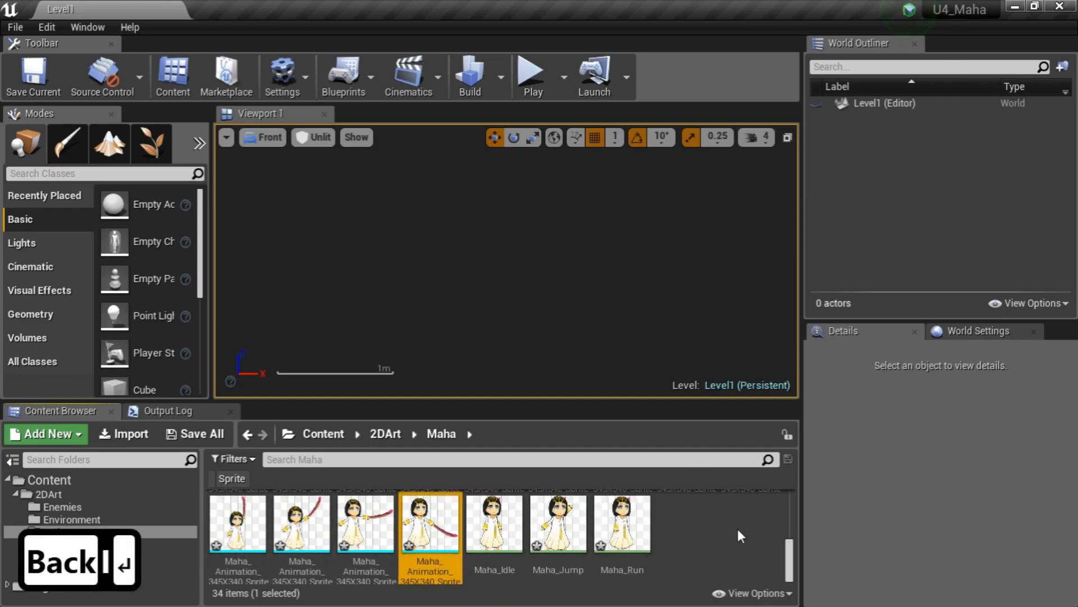
scroll(737, 528, up, 2)
scroll(741, 528, down, 3)
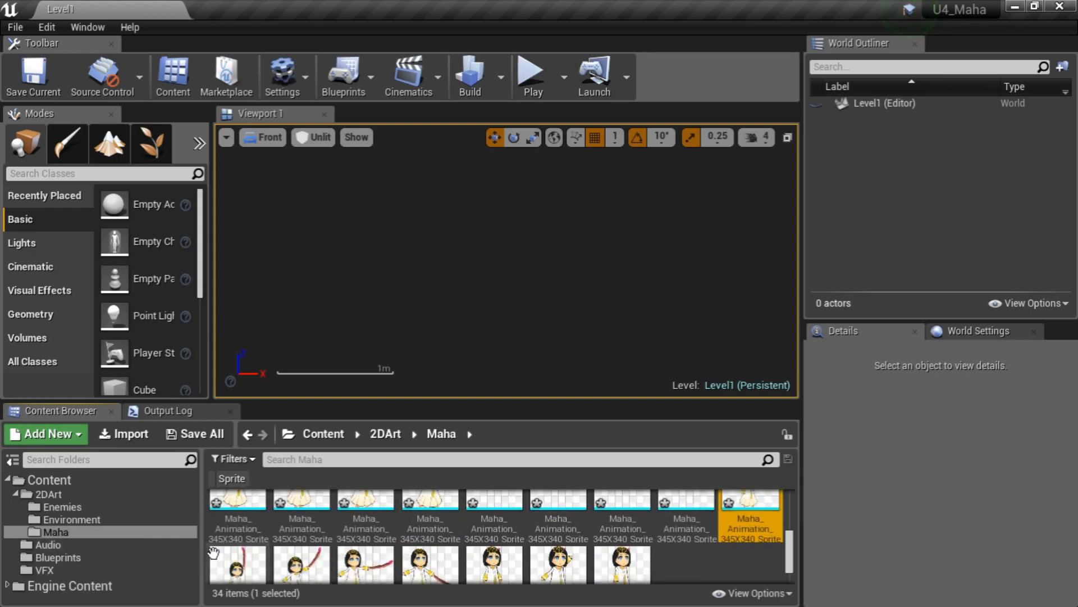
shift+click(431, 535)
right_click(430, 535)
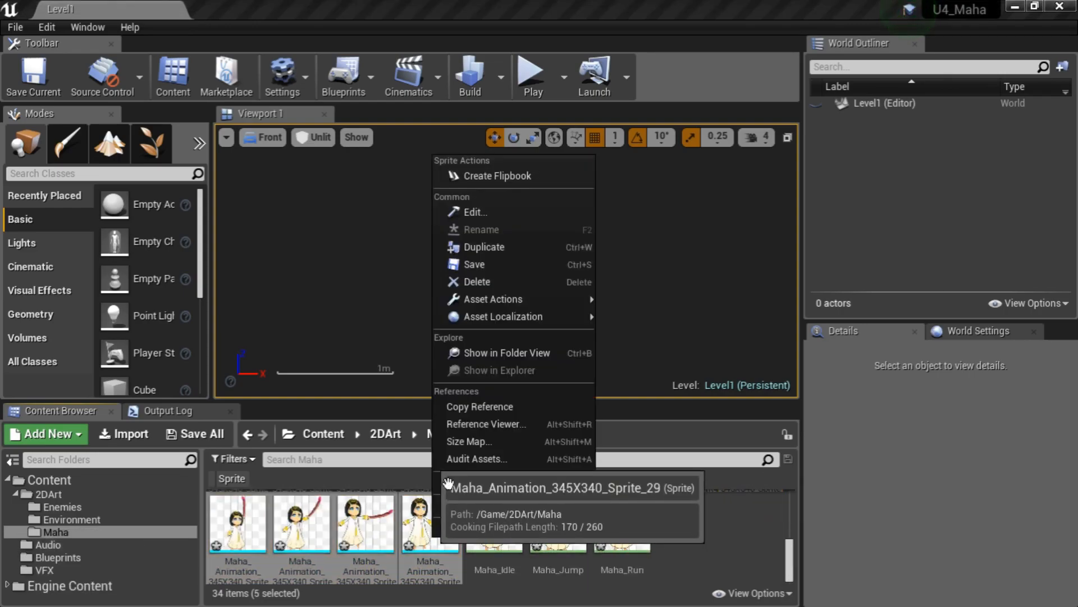
mouse_move(528, 298)
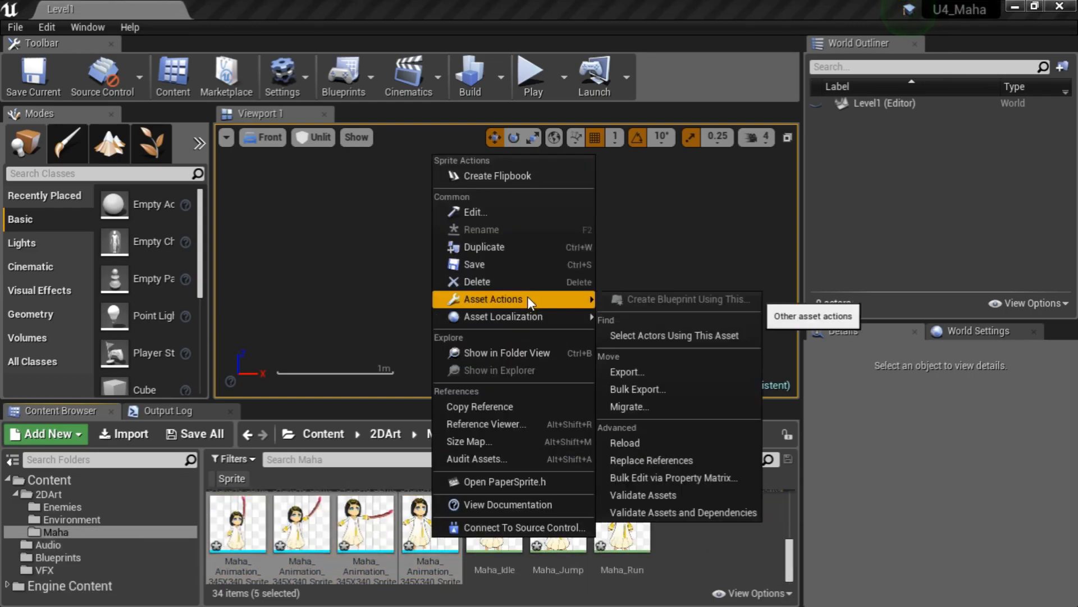
click(524, 176)
text(Ma)
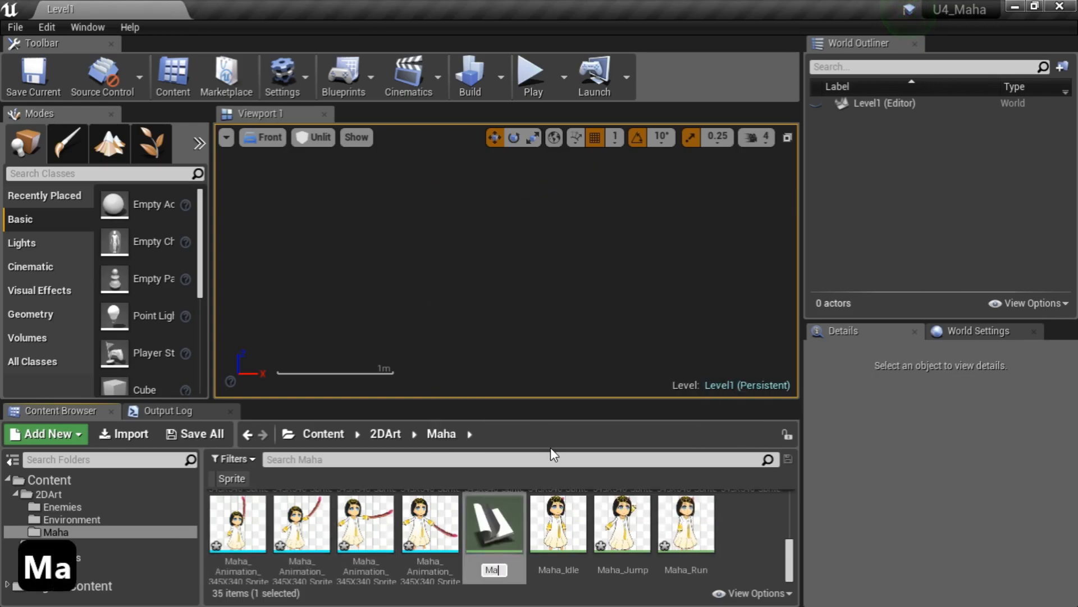
text(ha_)
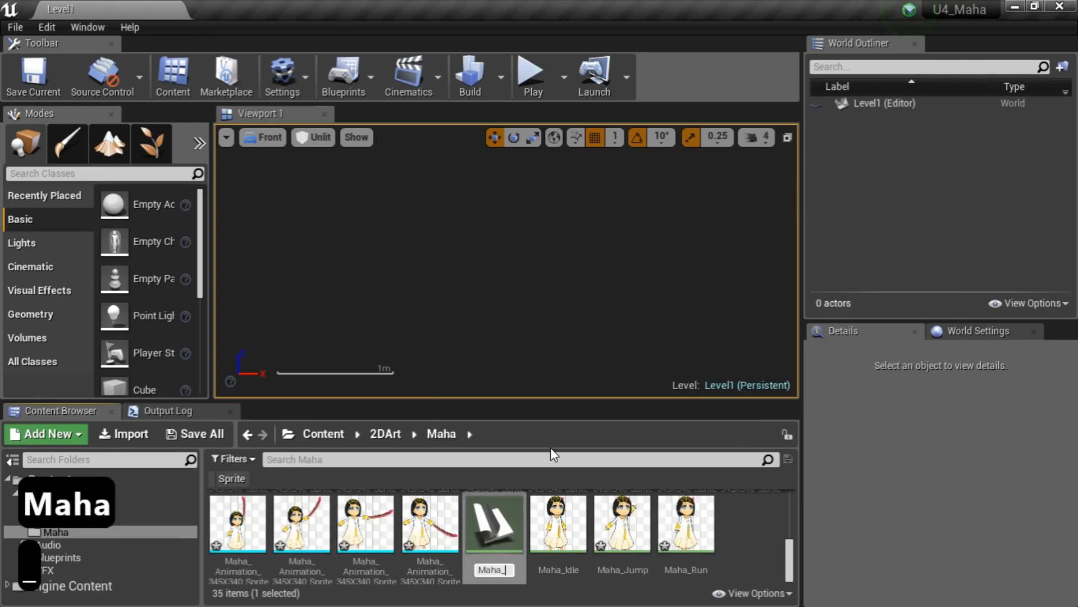
text(Attac)
key(BackSpace)
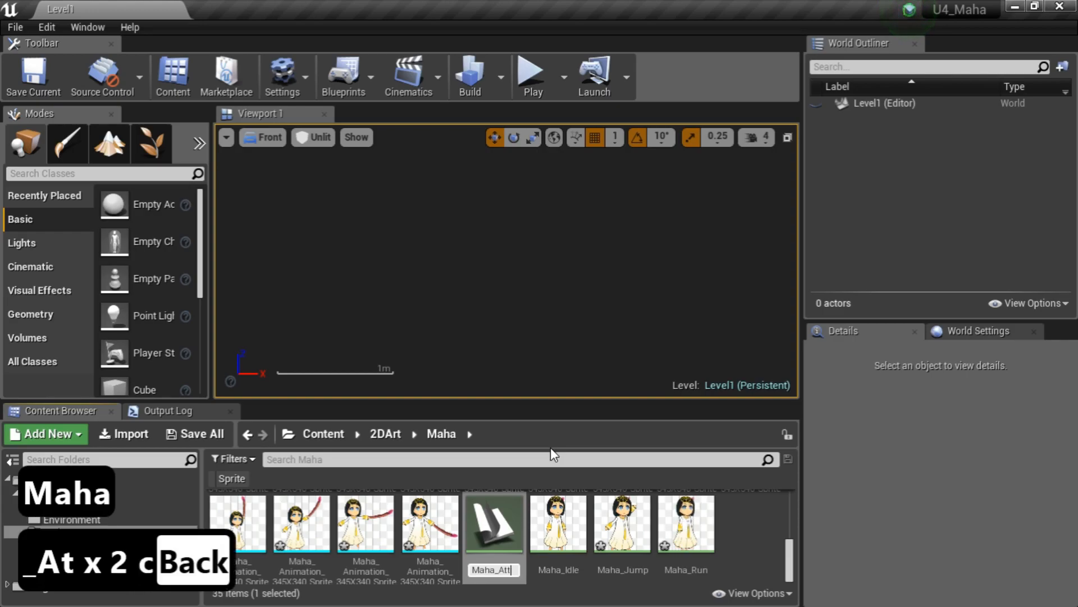
text(ack)
key(Return)
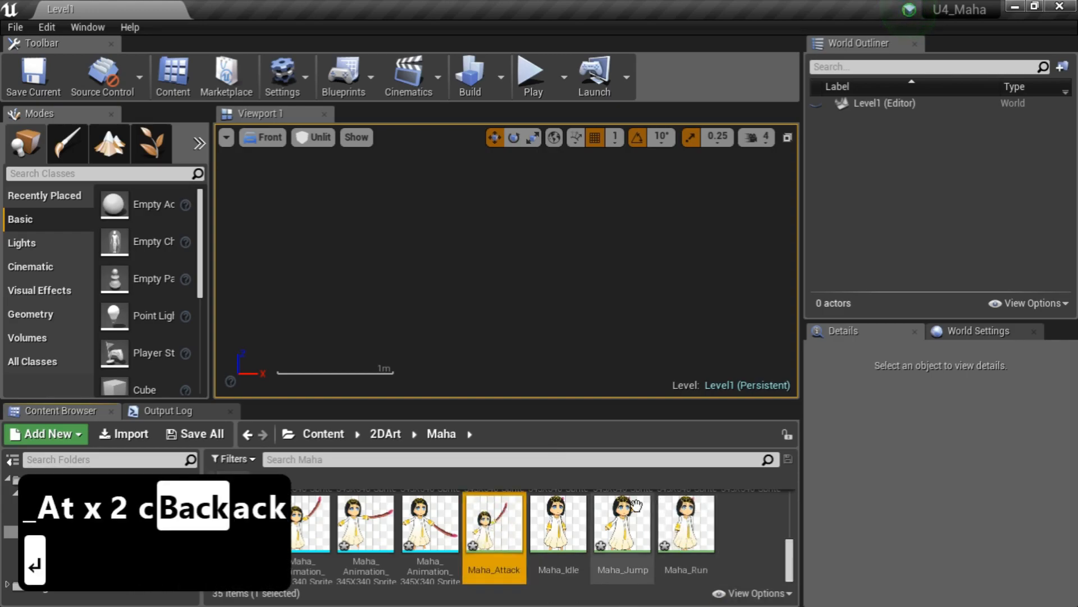
Place the grass ground sprite 2D_Assets_Sprite_22 from the Environment folder in the level at about X 559, Z -164, and deselect it
click(780, 523)
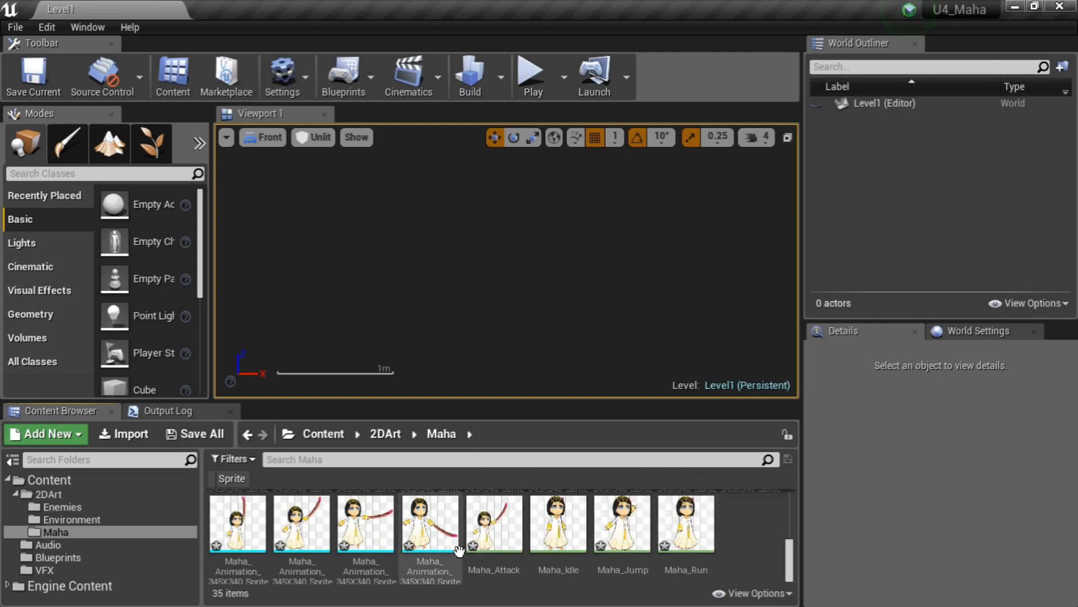
scroll(459, 550, up, 2)
scroll(459, 550, down, 1)
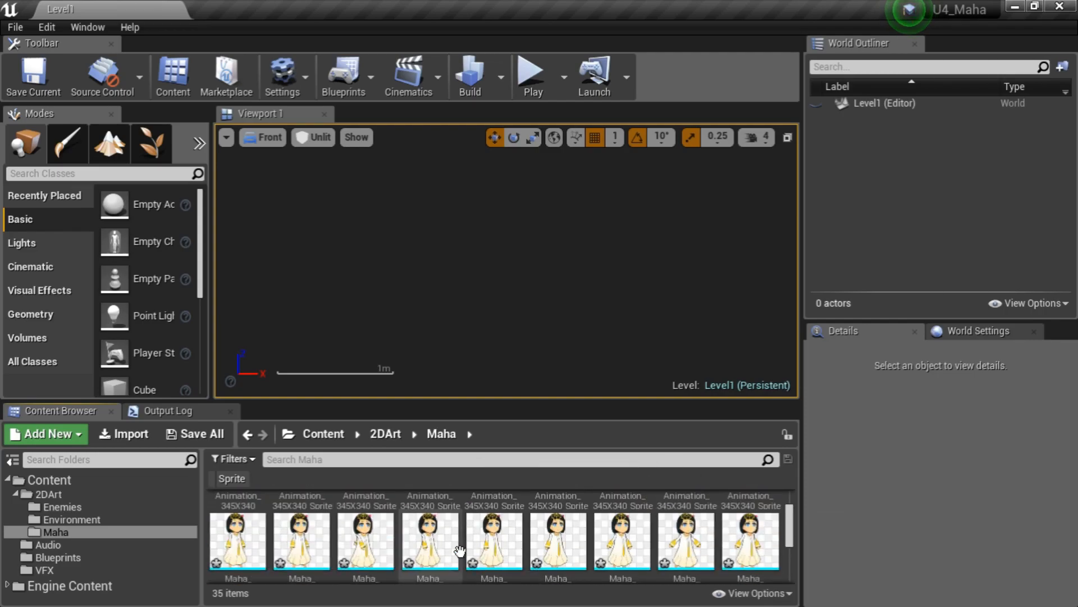
click(385, 435)
click(309, 525)
double_click(309, 525)
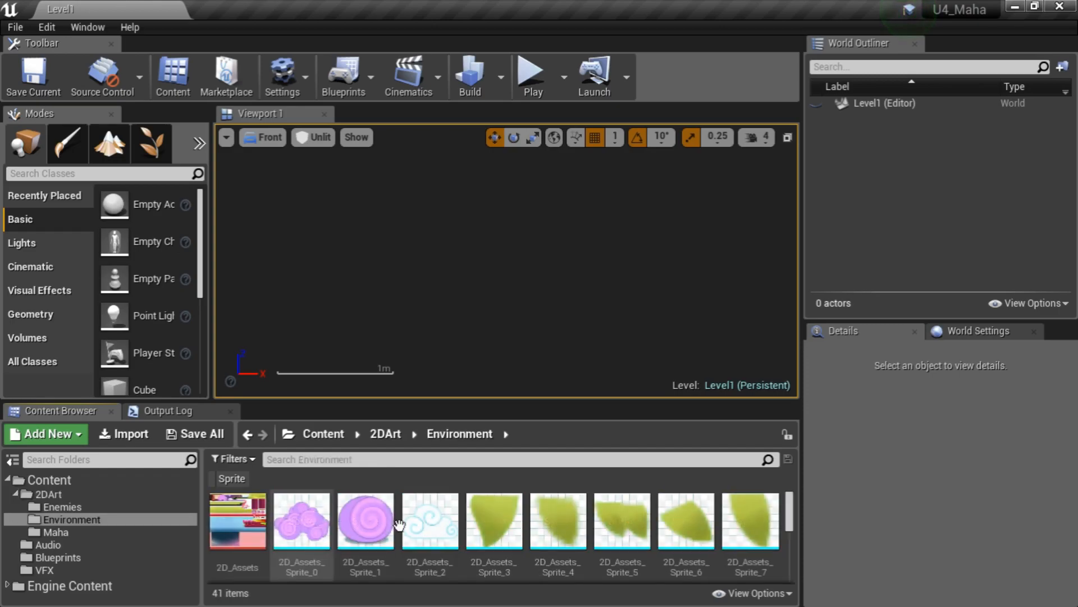
scroll(543, 528, down, 2)
scroll(543, 528, down, 3)
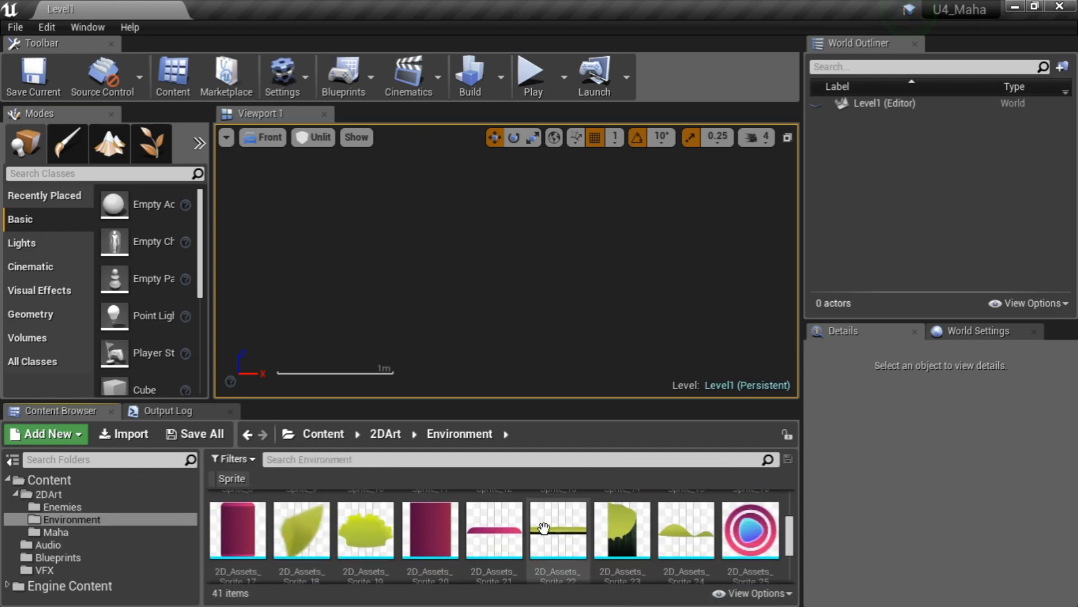
drag(543, 528, 541, 300)
scroll(540, 300, down, 4)
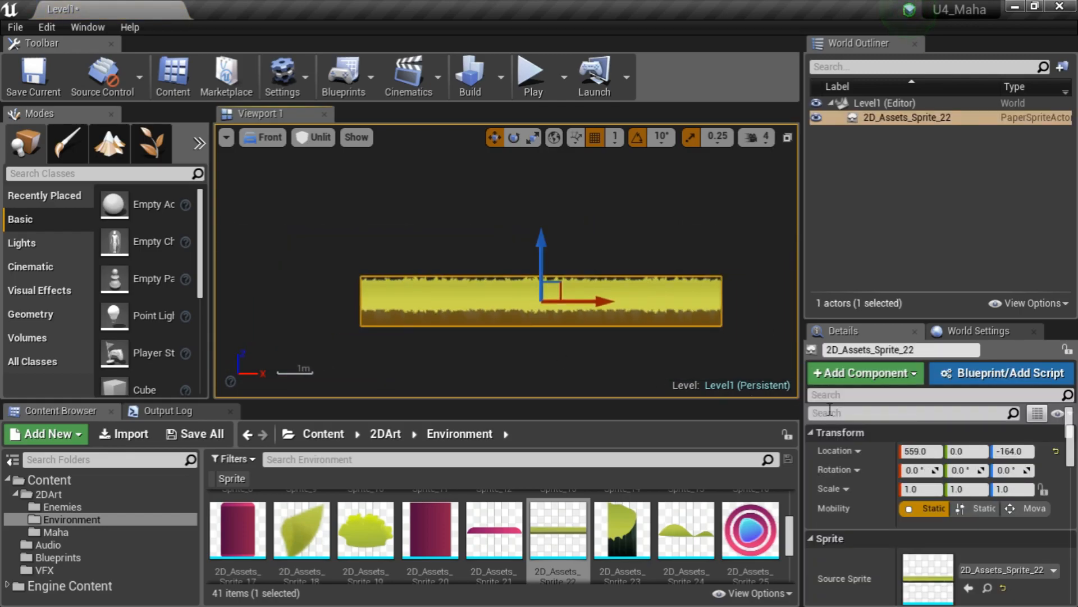
click(588, 361)
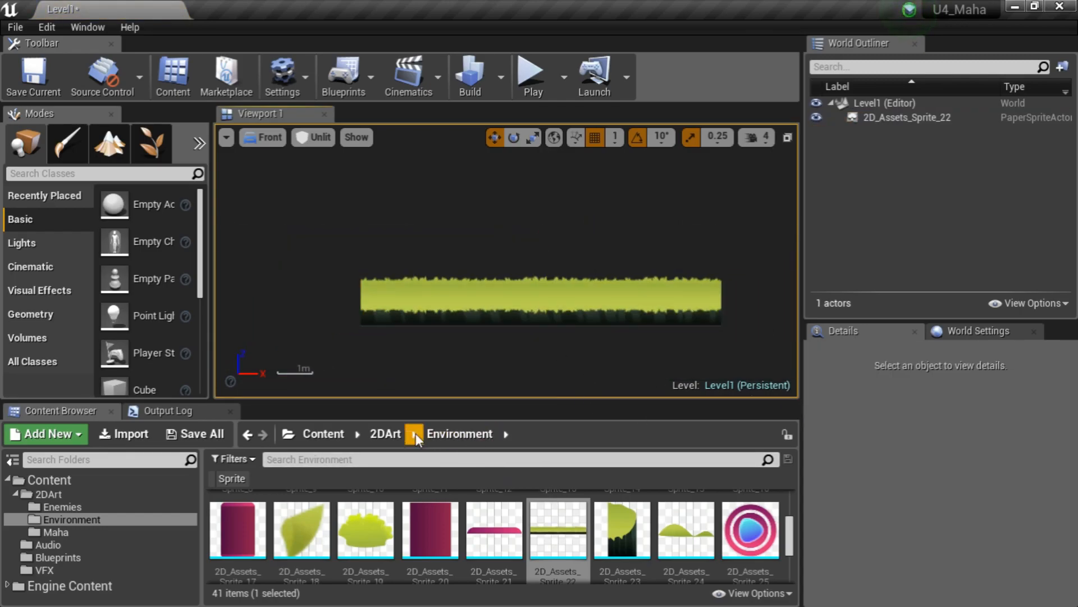
Try out the first Maha animation sprite above the grass ground at about X 253, Z 7, and delete it again
click(387, 434)
double_click(364, 517)
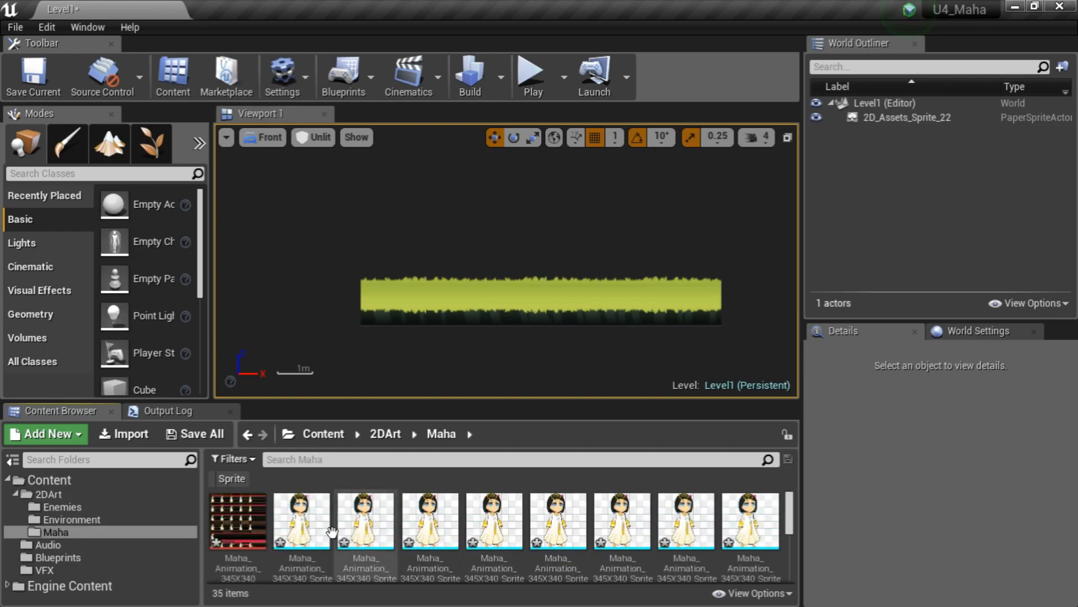
drag(327, 532, 432, 240)
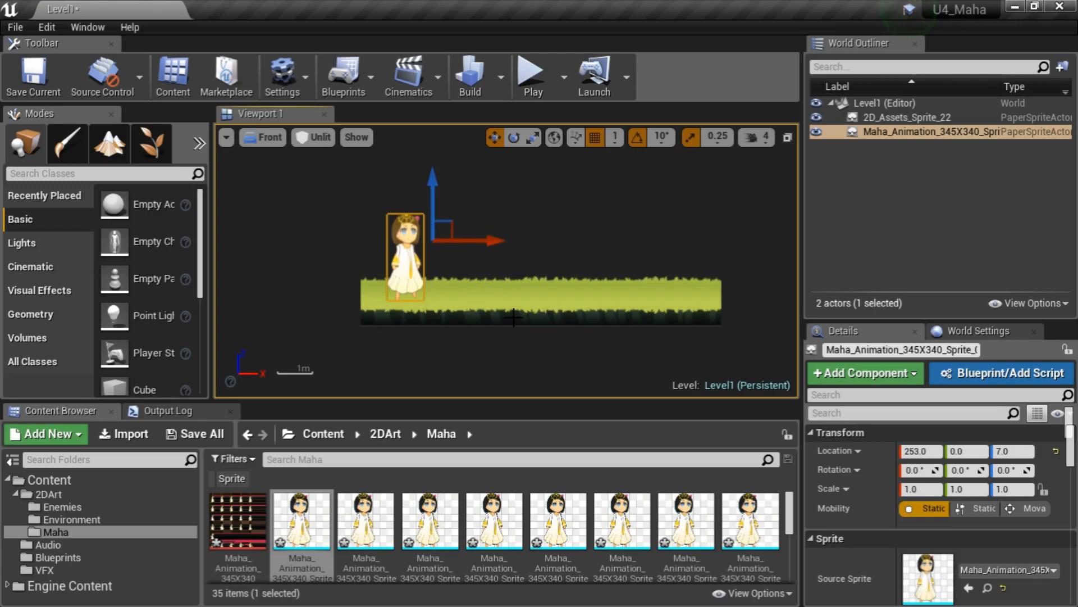
key(Delete)
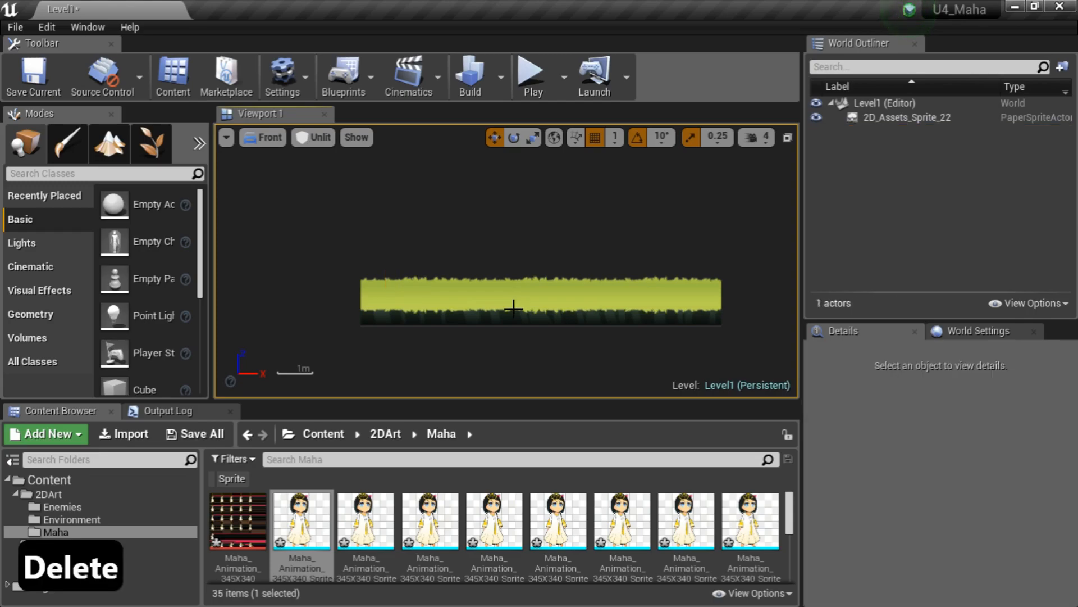
Look through the sprites and flipbooks in the Maha folder and the available asset filters
scroll(413, 535, down, 1)
scroll(414, 536, down, 2)
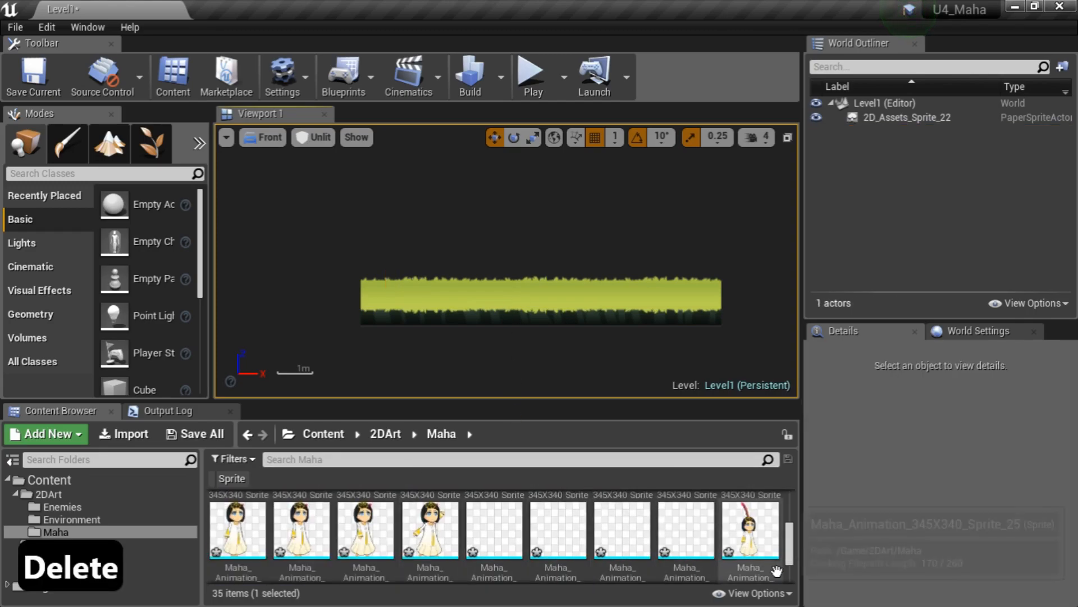
scroll(651, 539, down, 2)
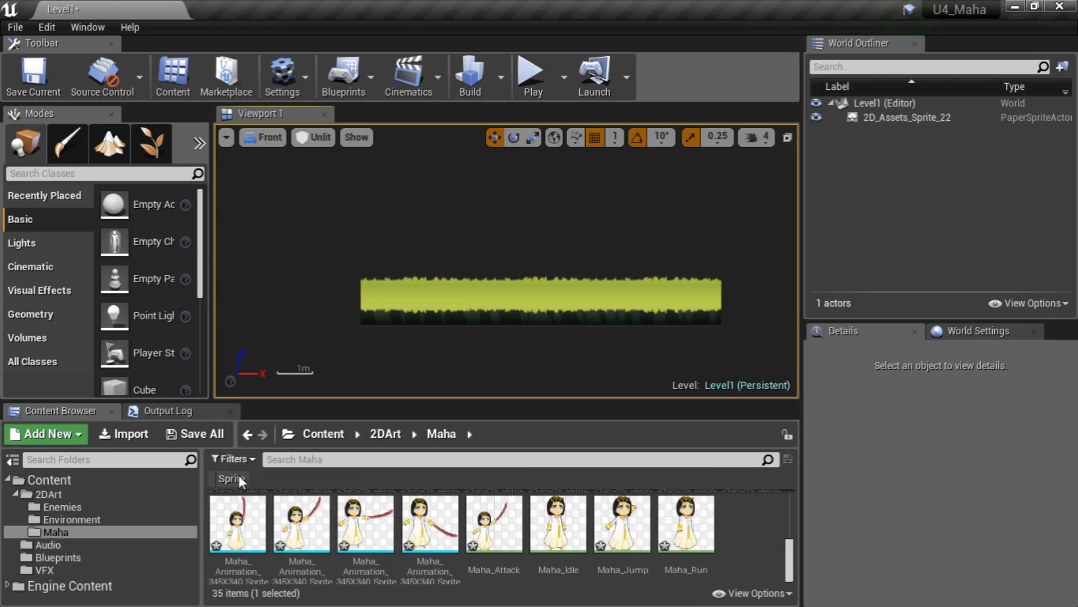
scroll(467, 515, up, 2)
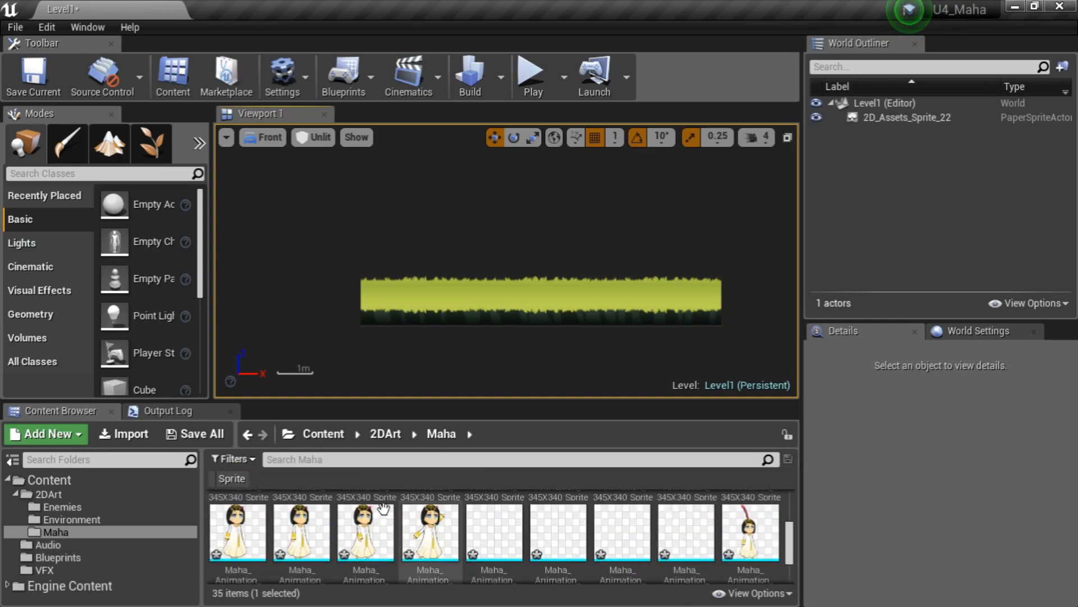
click(232, 458)
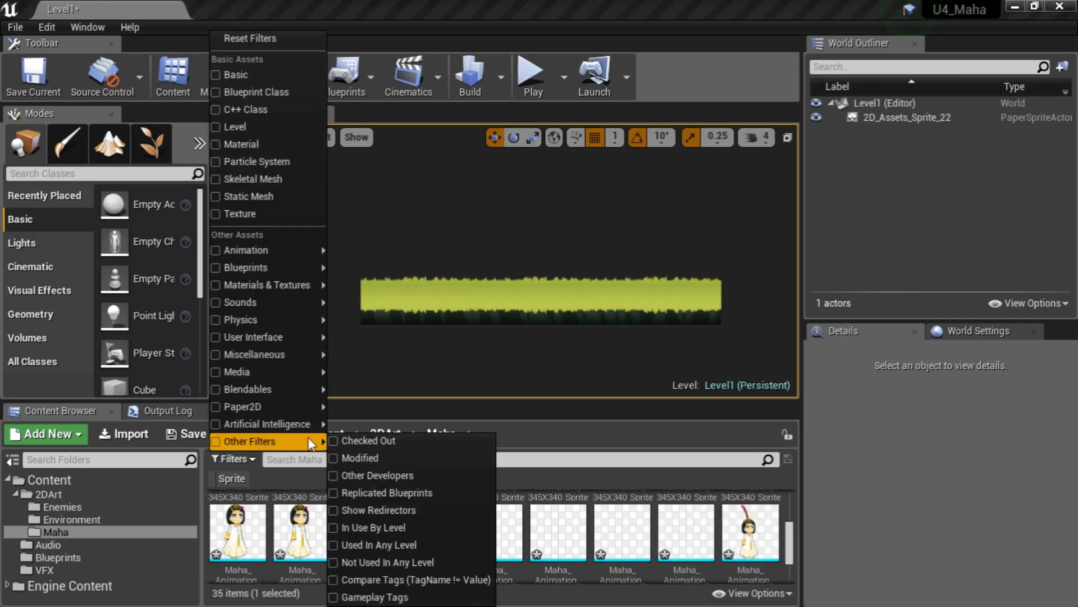
click(500, 541)
scroll(393, 528, up, 1)
click(314, 515)
Delete the four blank sprites Maha_Animation_345X340_Sprite_21 to Sprite_24 from the Maha folder
scroll(444, 522, down, 2)
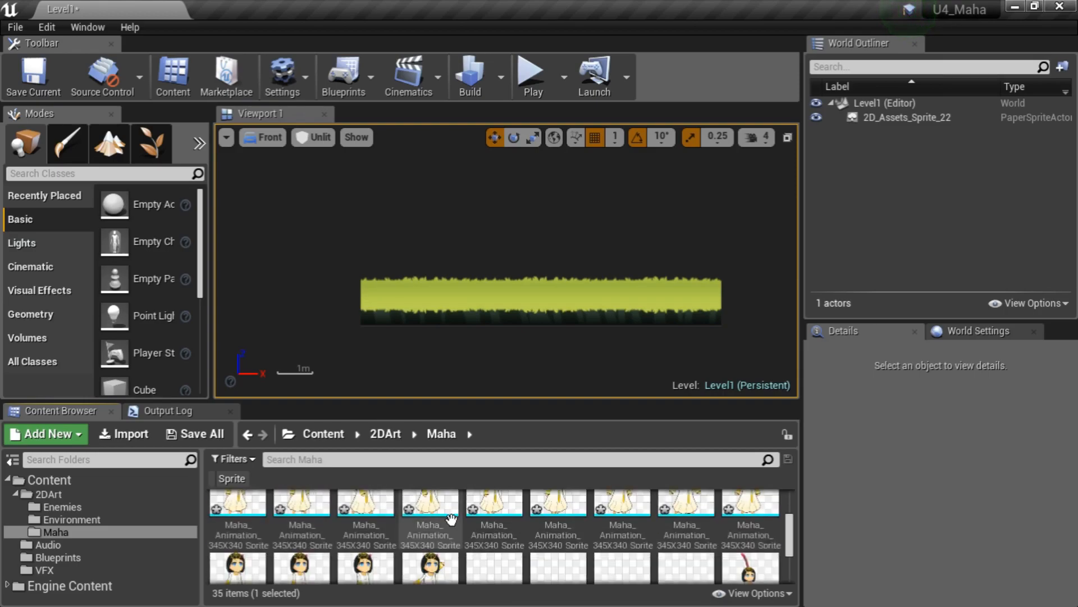
scroll(449, 534, up, 1)
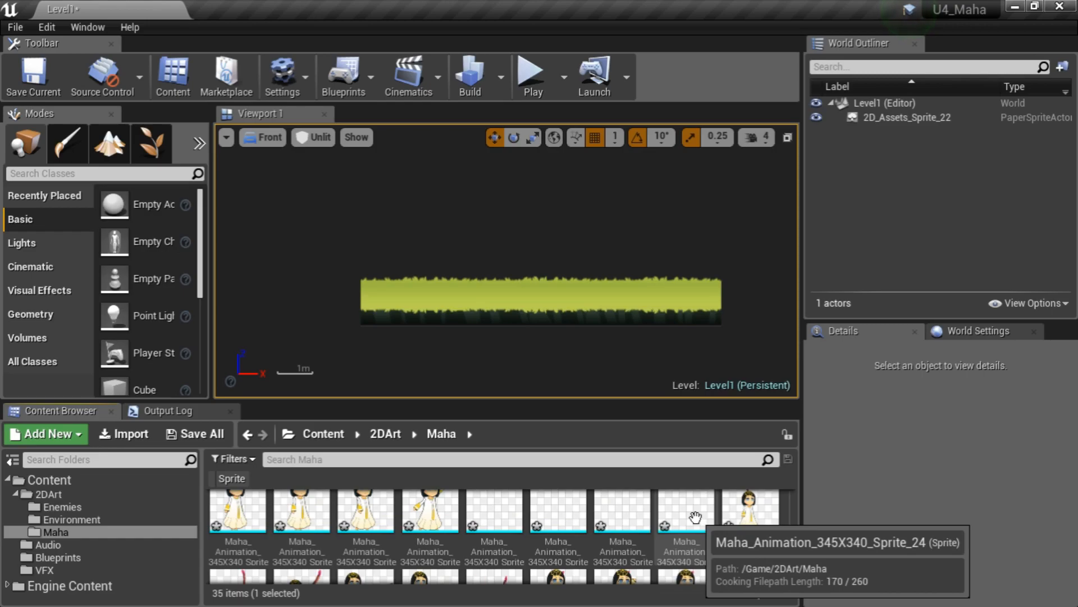
click(696, 517)
shift+click(501, 519)
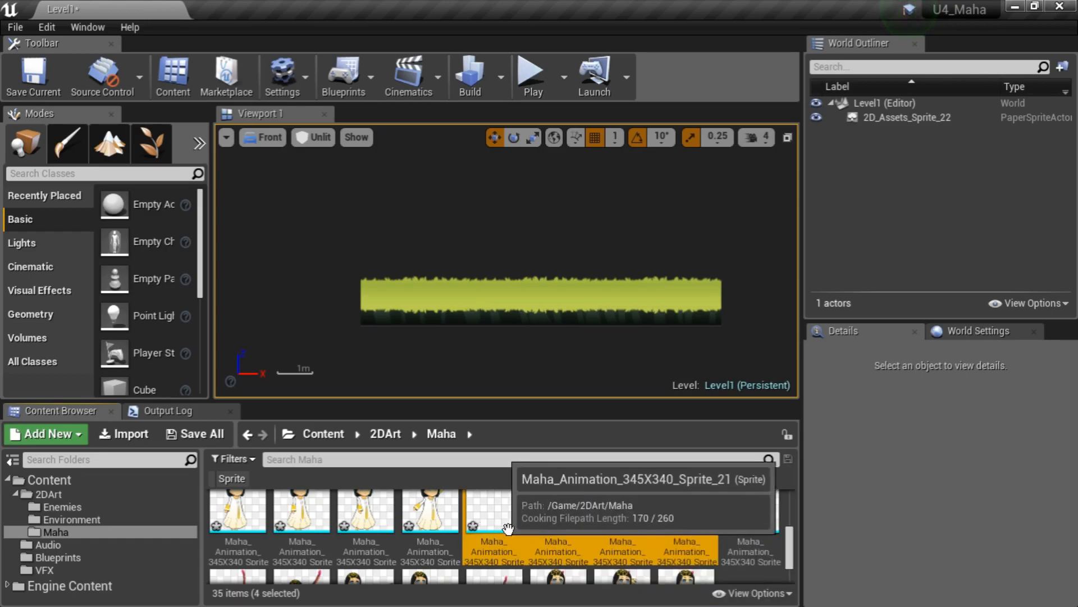
right_click(503, 526)
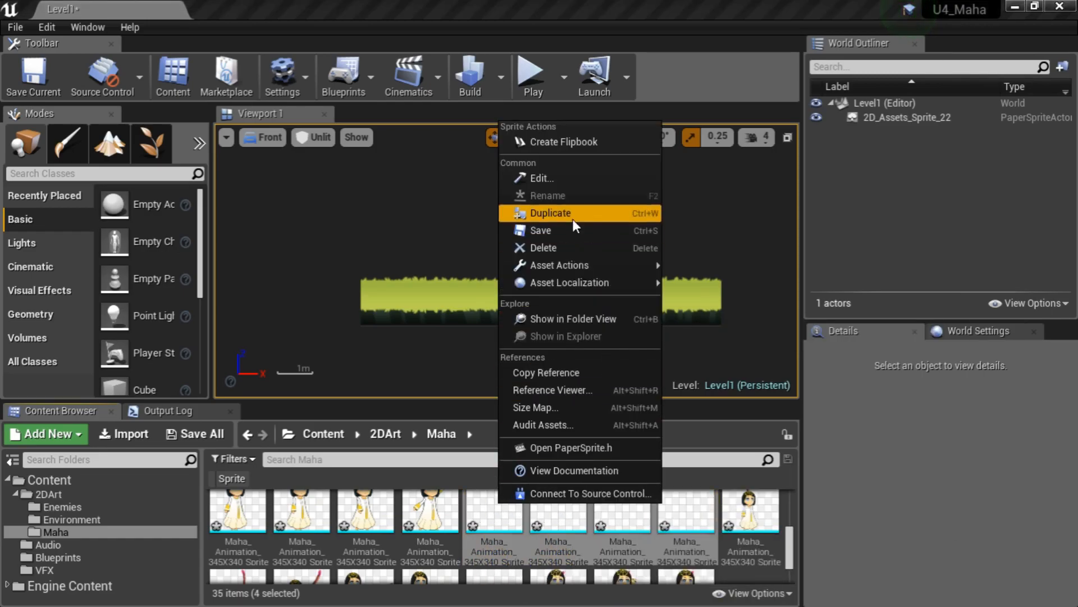
click(568, 245)
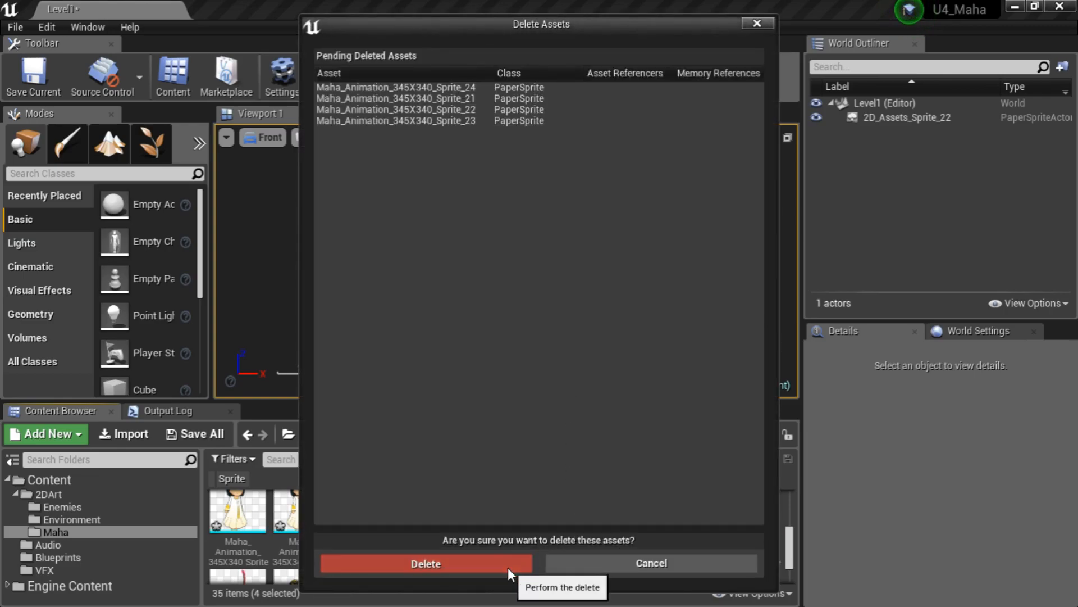
click(508, 568)
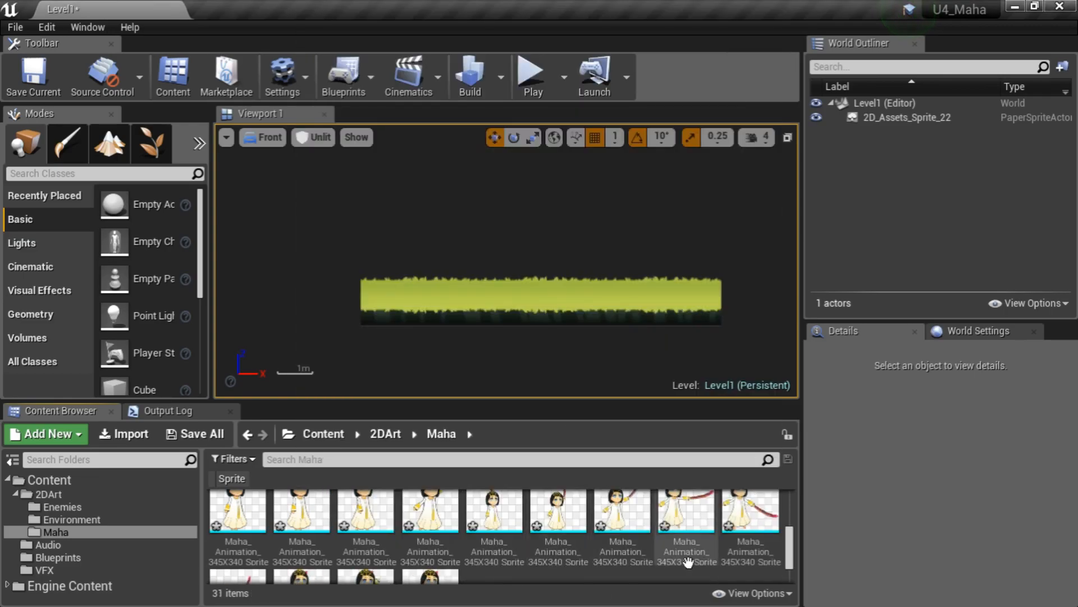
scroll(541, 553, down, 2)
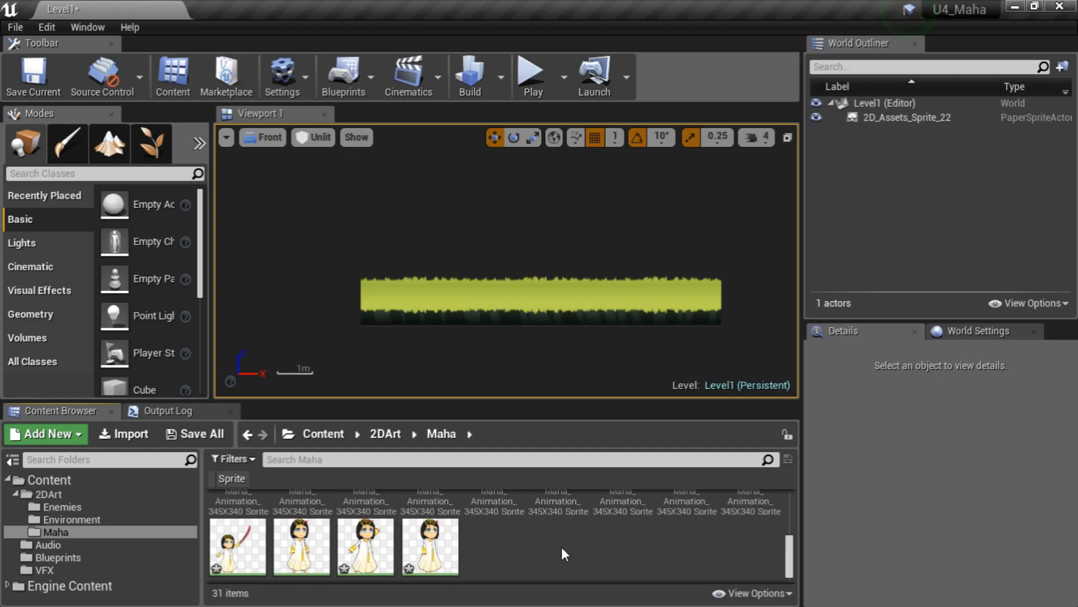
scroll(541, 553, up, 1)
click(758, 525)
scroll(562, 523, up, 4)
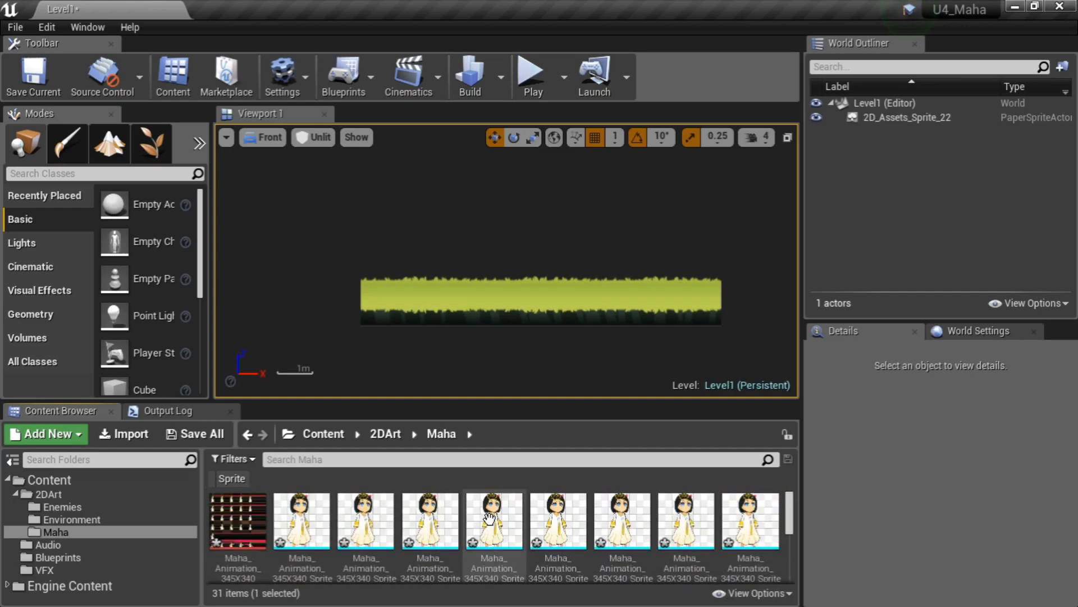
shift+click(322, 511)
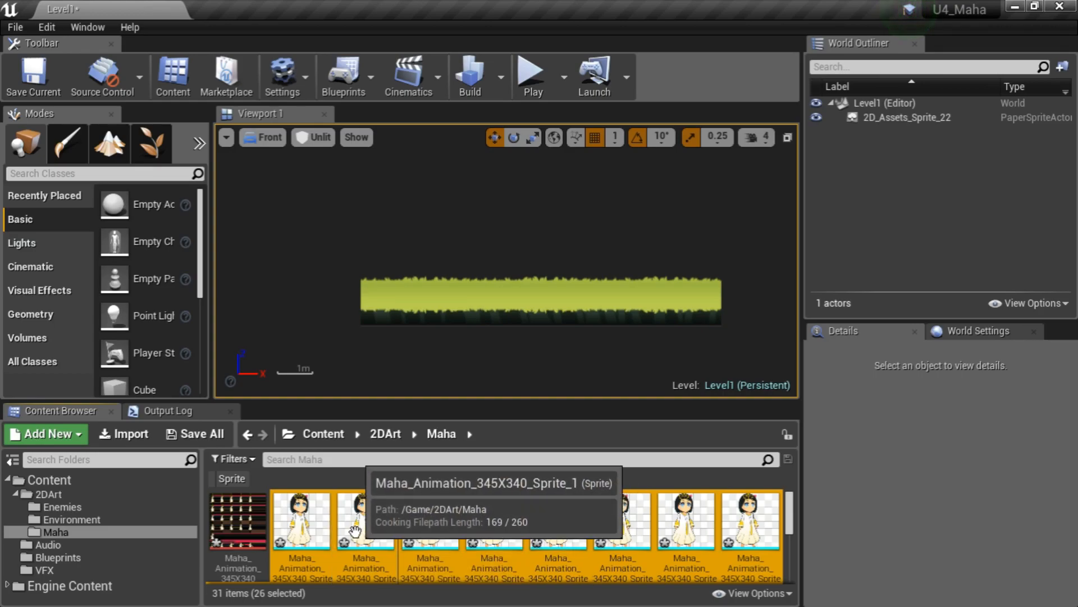
right_click(308, 519)
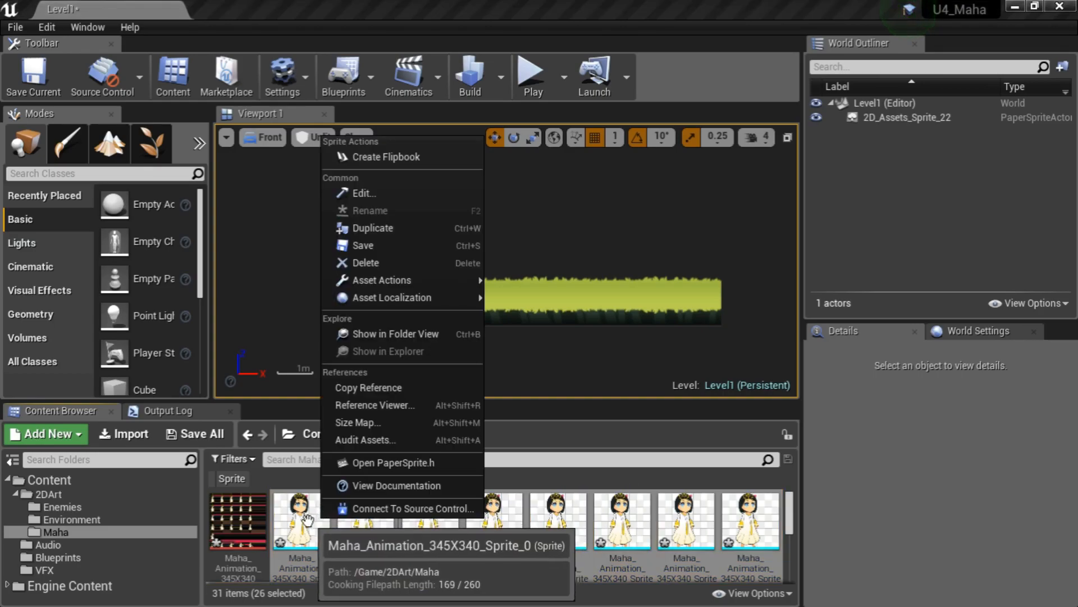
Open all remaining Maha_Animation_345X340 sprites, from Sprite_0 through Sprite_29, for bulk editing in the Property Matrix
click(308, 519)
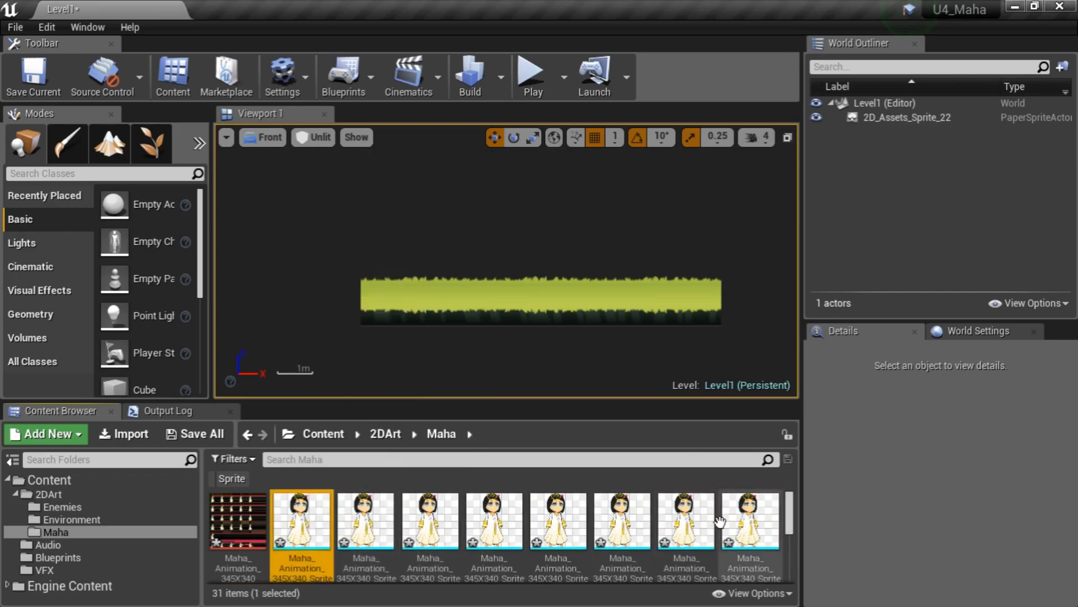
scroll(720, 523, down, 2)
scroll(720, 522, down, 1)
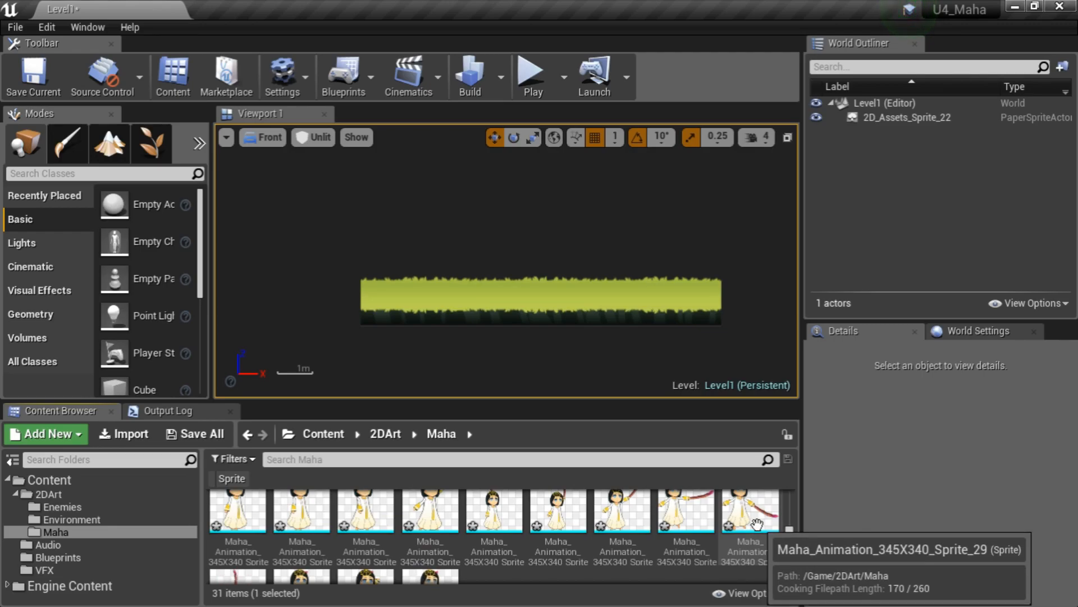
shift+click(757, 524)
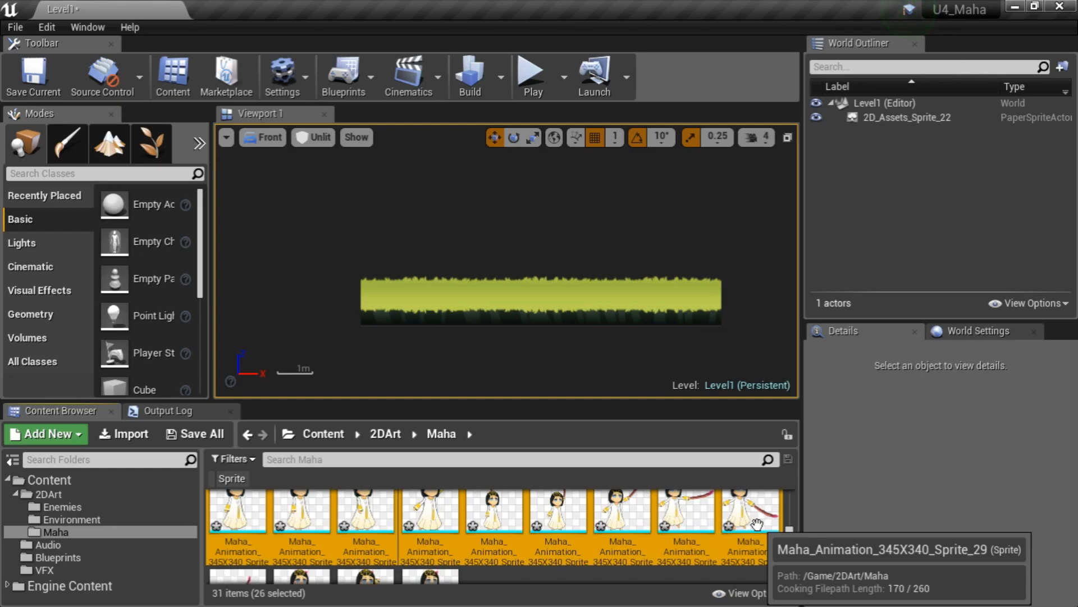
scroll(555, 516, up, 1)
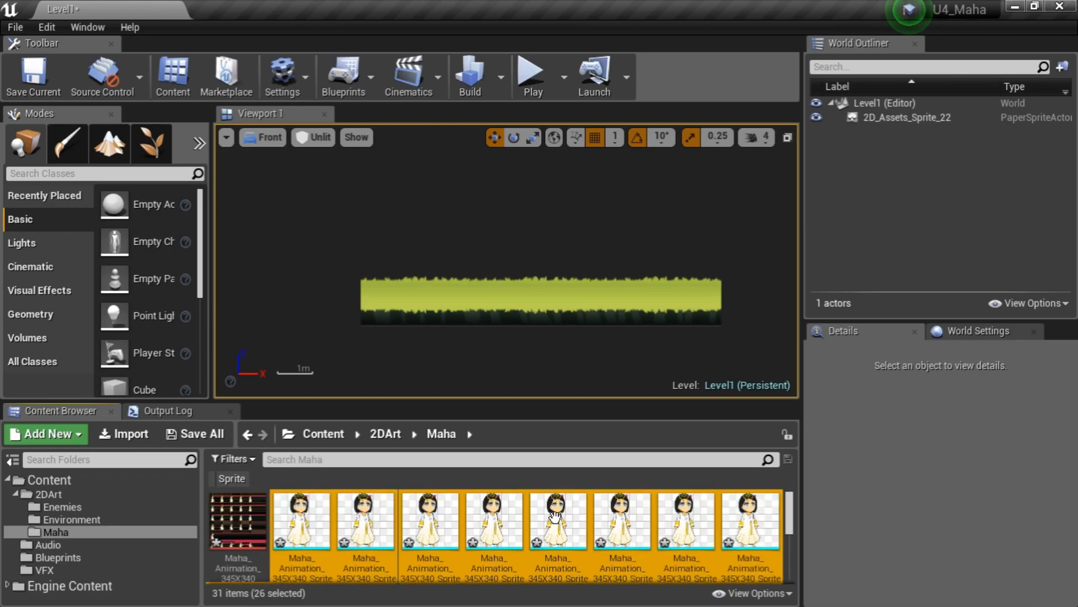
right_click(320, 518)
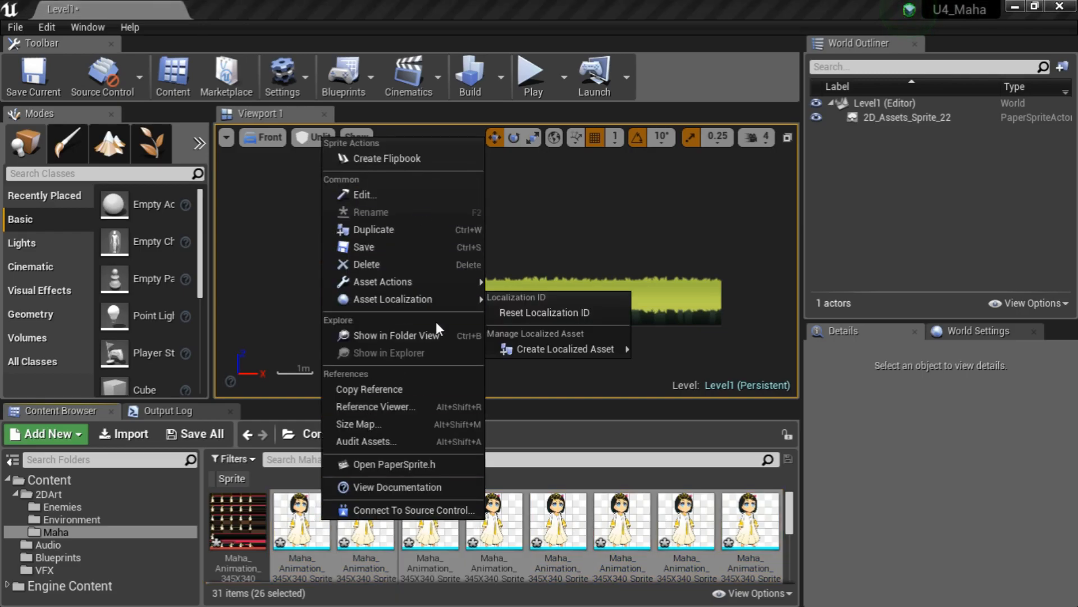
mouse_move(436, 285)
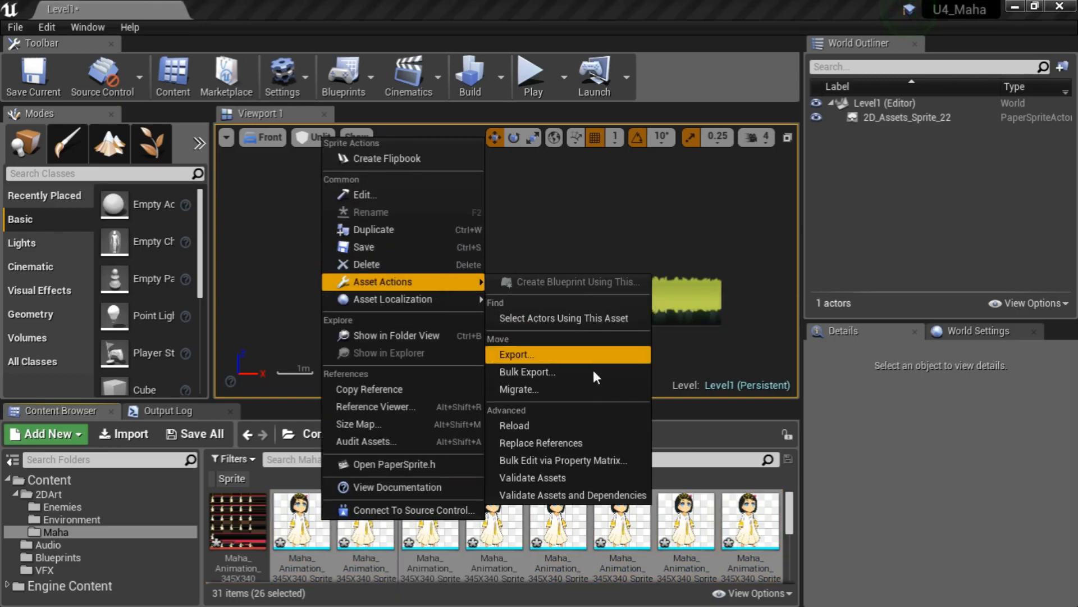
click(562, 460)
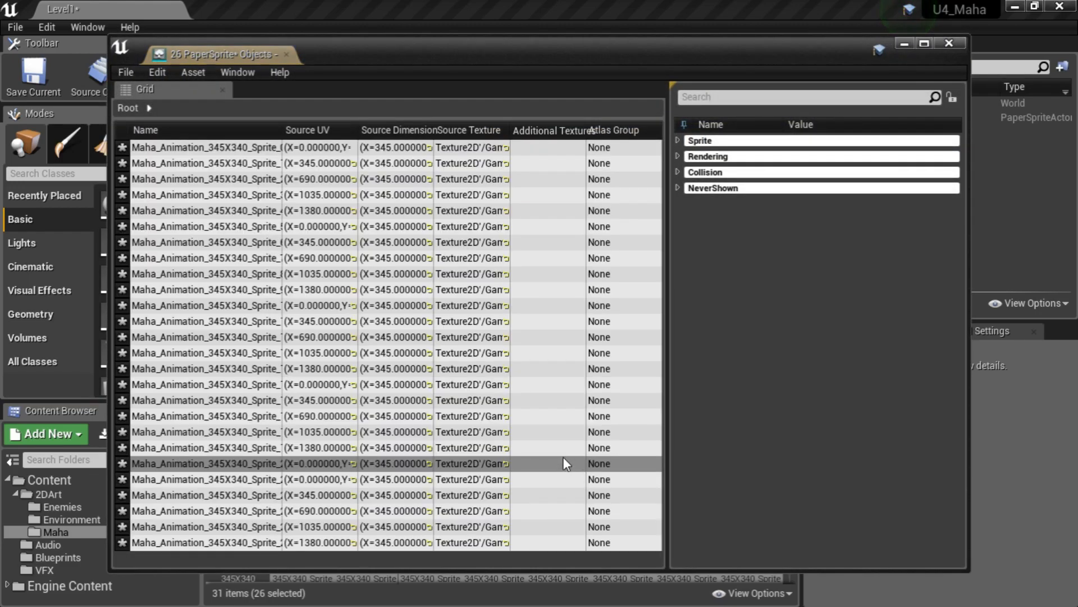
Set Pixels per unit to 2 for all the selected Maha sprites and close the Property Matrix
click(678, 140)
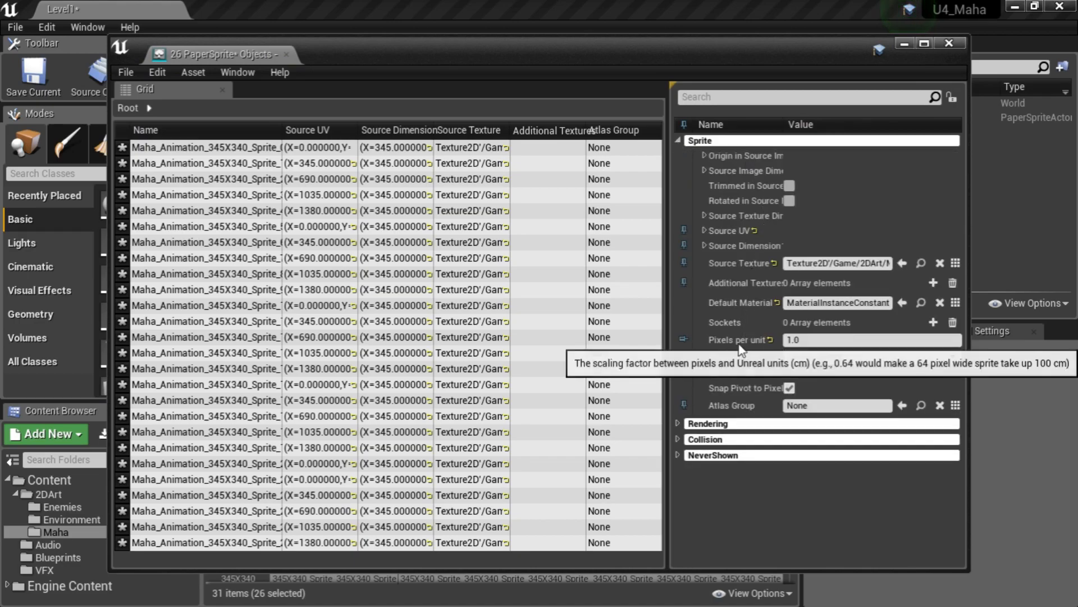
click(824, 339)
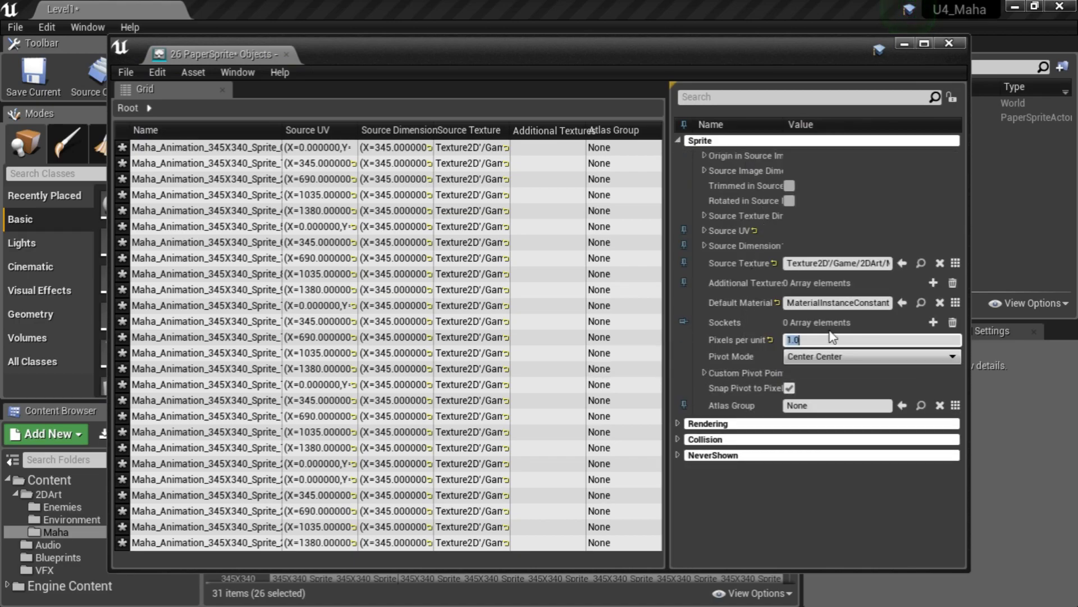
text(2)
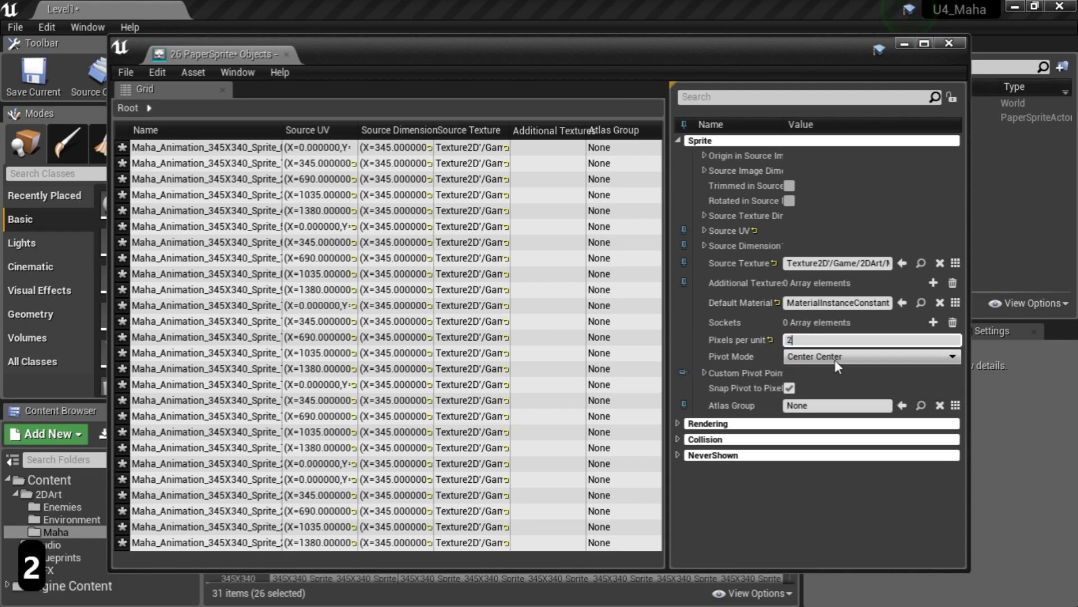
key(Return)
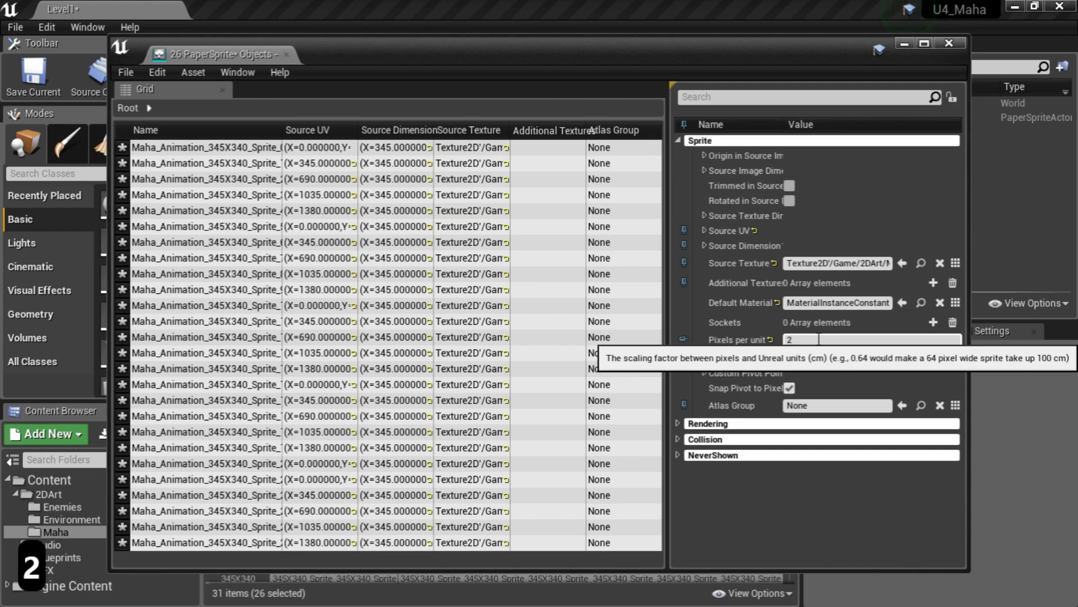
click(818, 339)
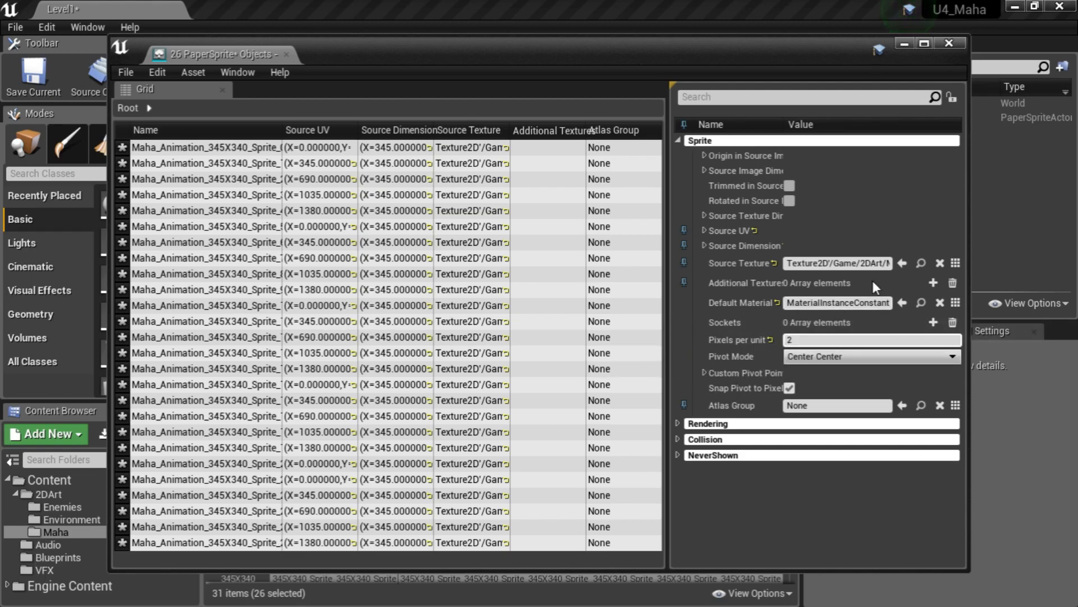
key(Return)
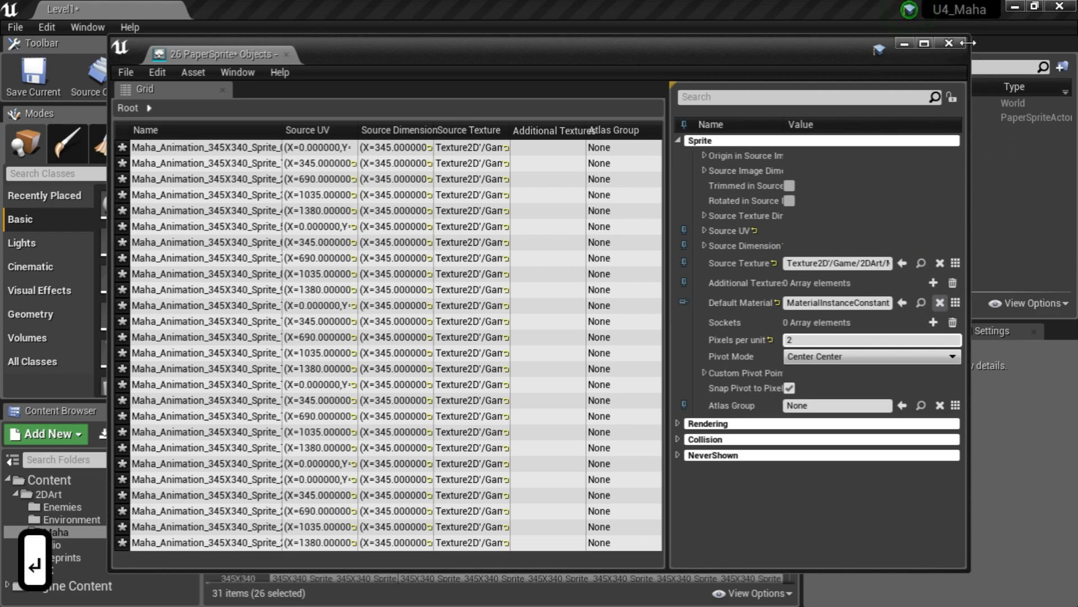
click(949, 43)
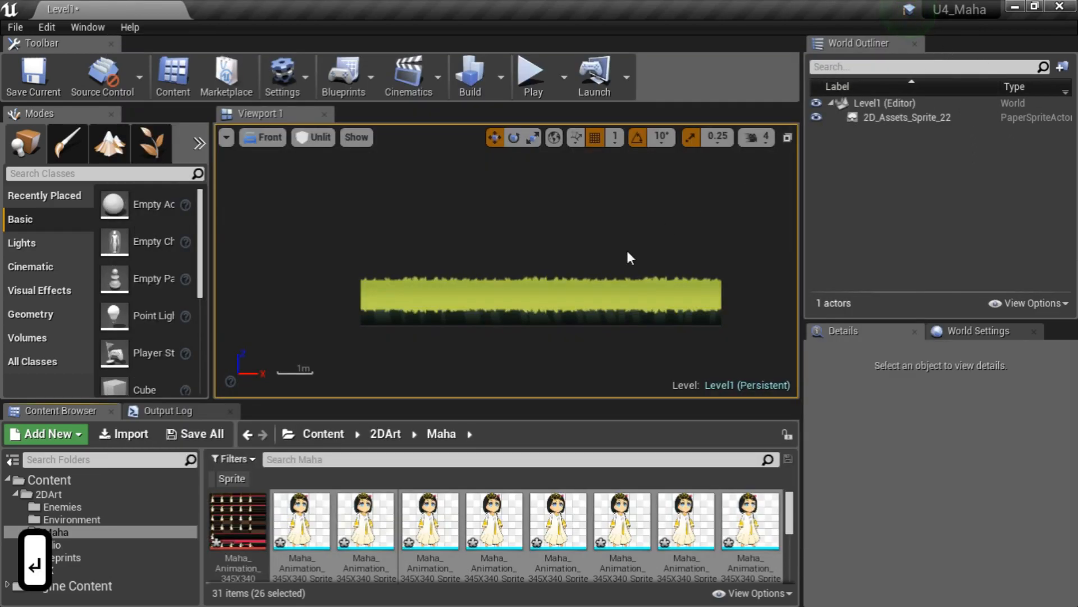
Try out Maha_Animation_345X340_Sprite_0 on the grass ground at about X 159, Z -53, and delete it again
click(302, 520)
scroll(369, 535, down, 1)
scroll(369, 534, up, 1)
drag(301, 522, 393, 264)
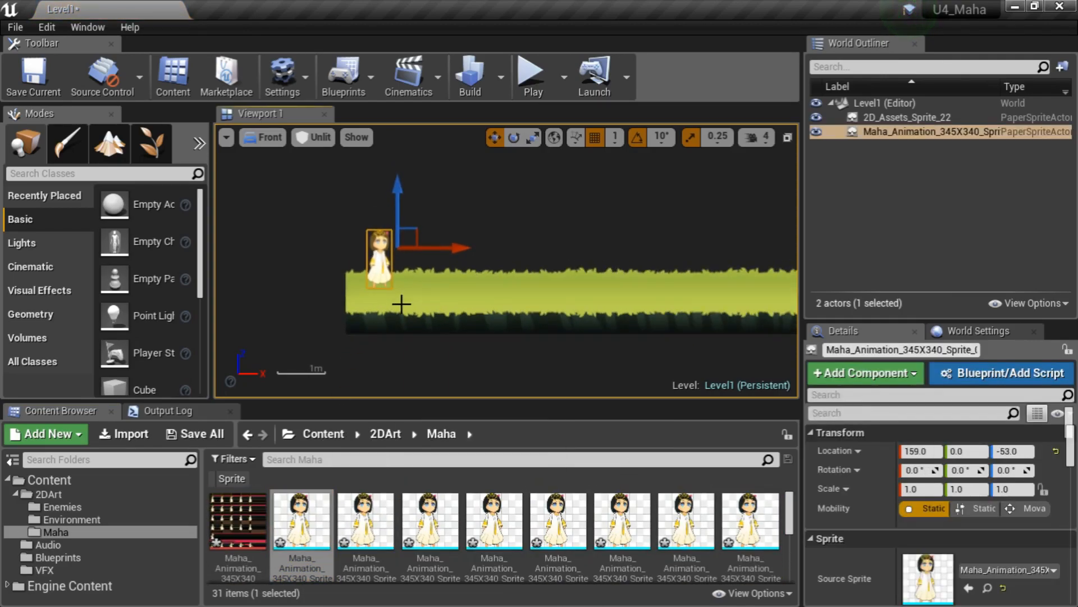
click(483, 250)
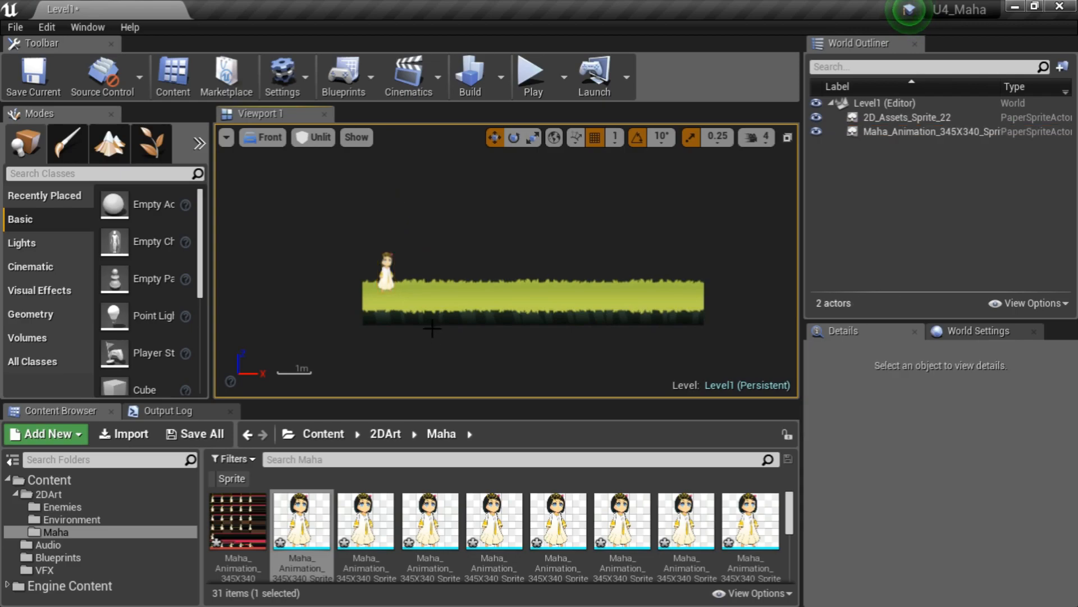
click(384, 273)
key(Delete)
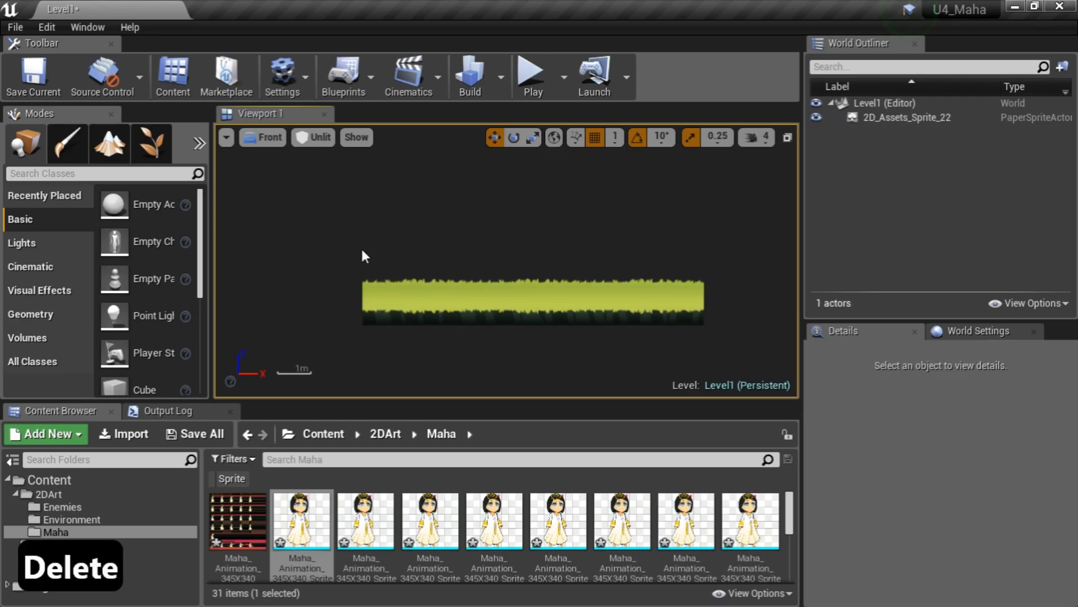
Import spr_enemy_move_240x240.png from the Creatures source folder into the project's 2DArt/Enemies folder
scroll(615, 528, down, 5)
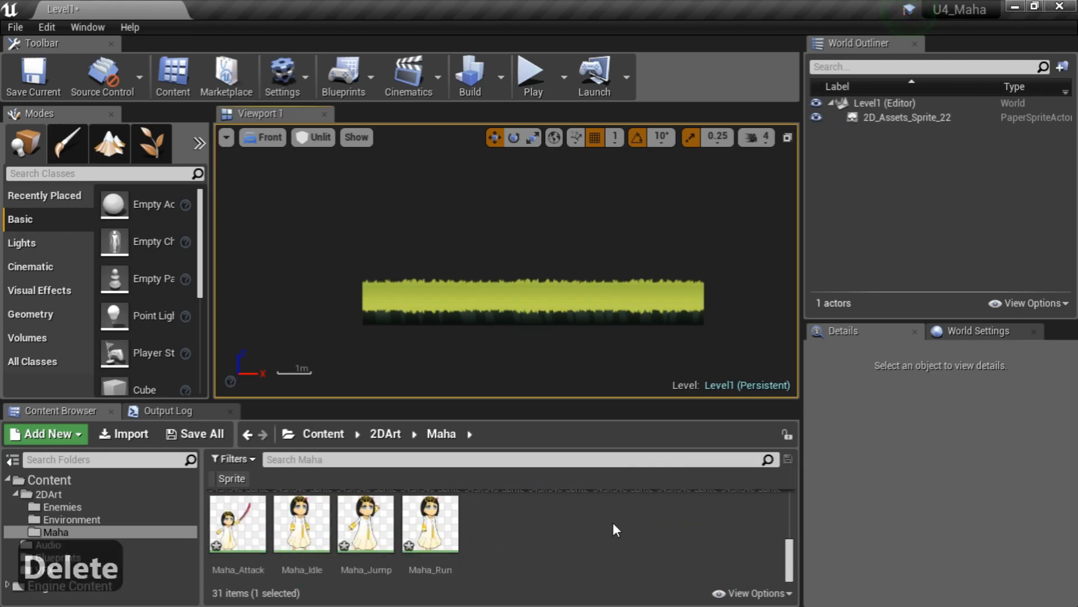
click(581, 300)
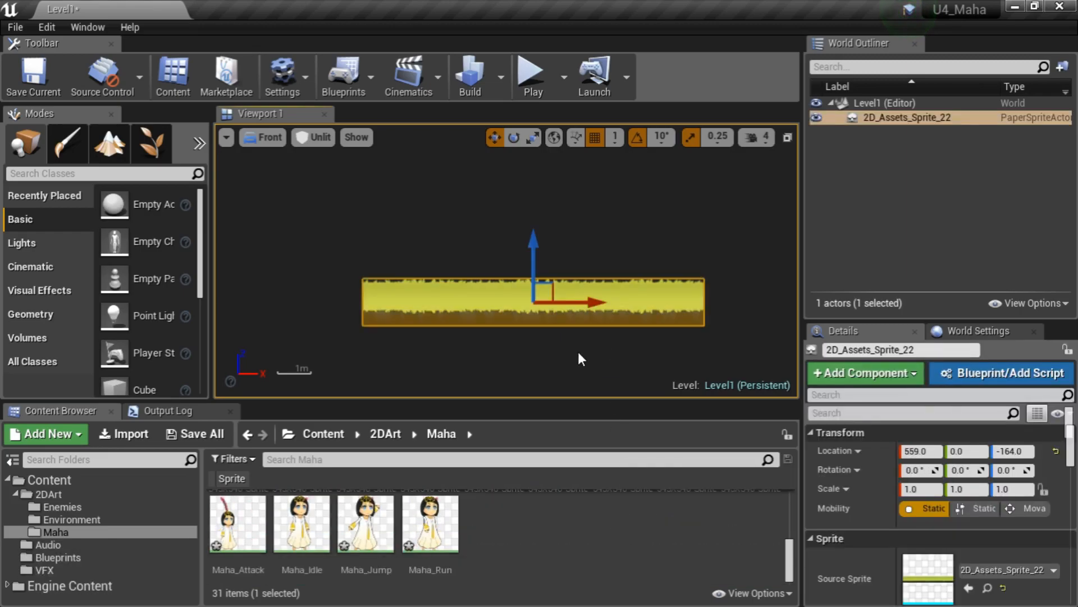
click(387, 435)
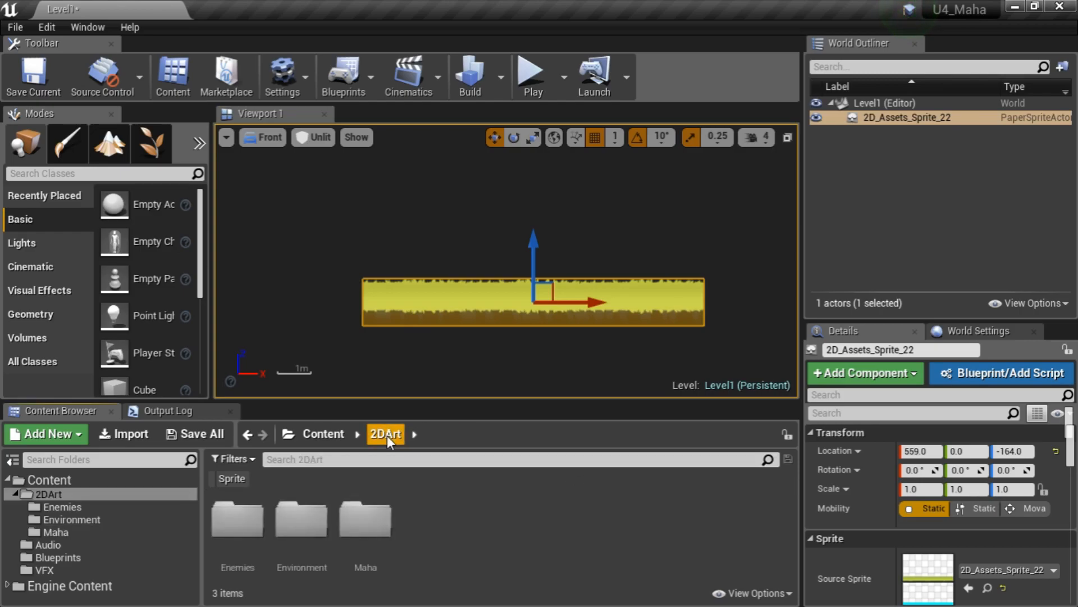
double_click(238, 522)
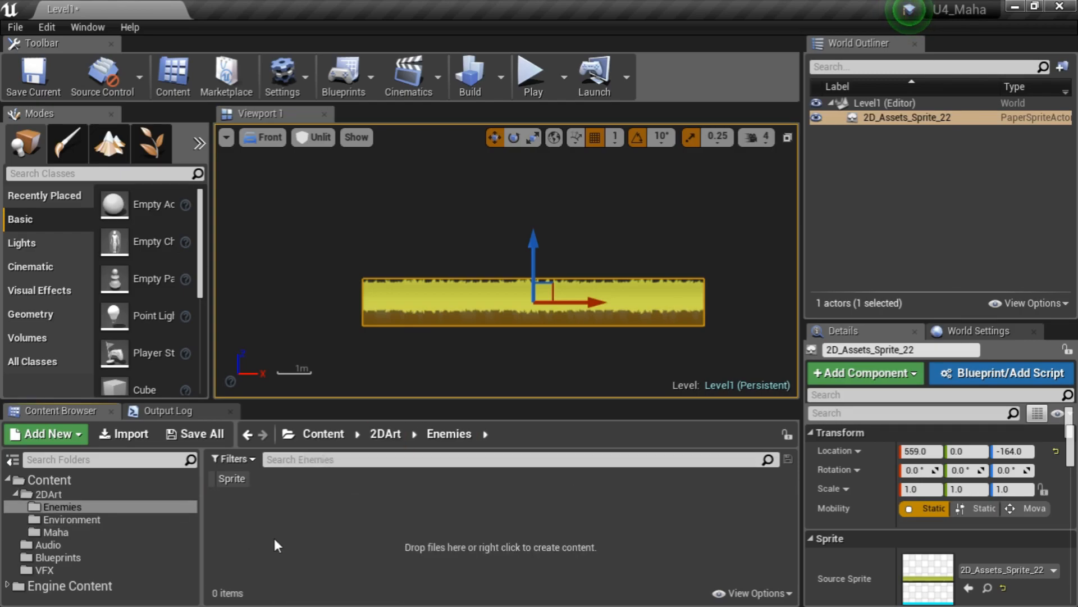
right_click(343, 541)
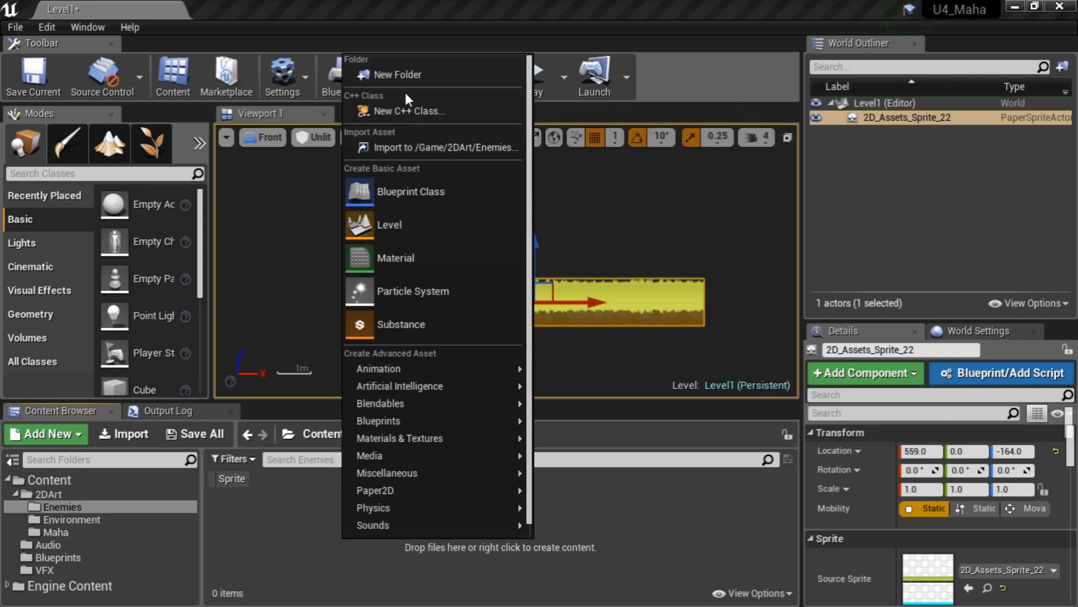
click(414, 148)
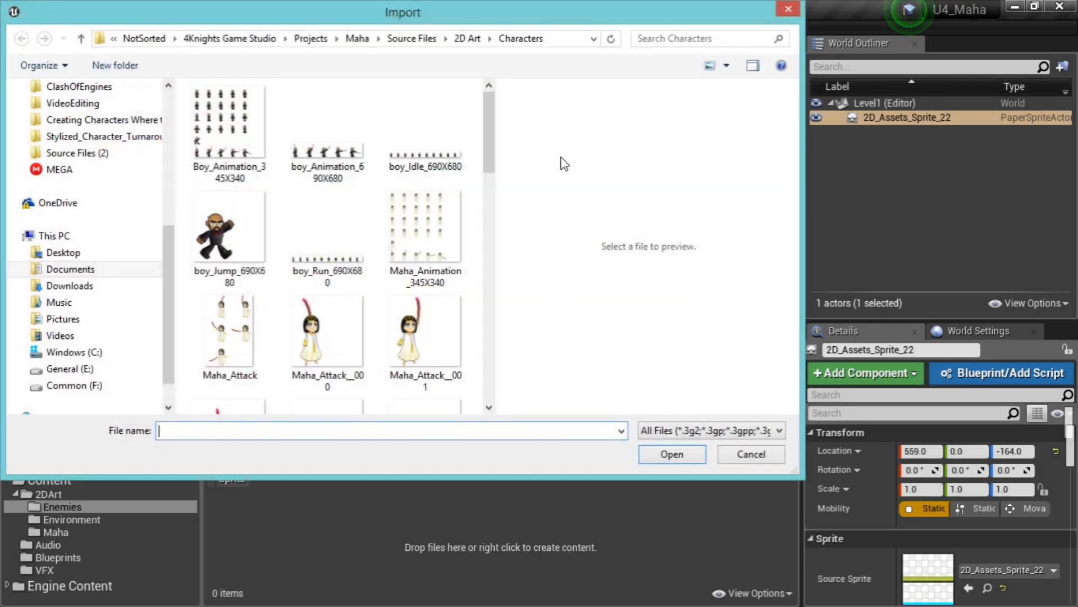
click(467, 38)
click(281, 146)
double_click(280, 146)
click(360, 130)
double_click(356, 129)
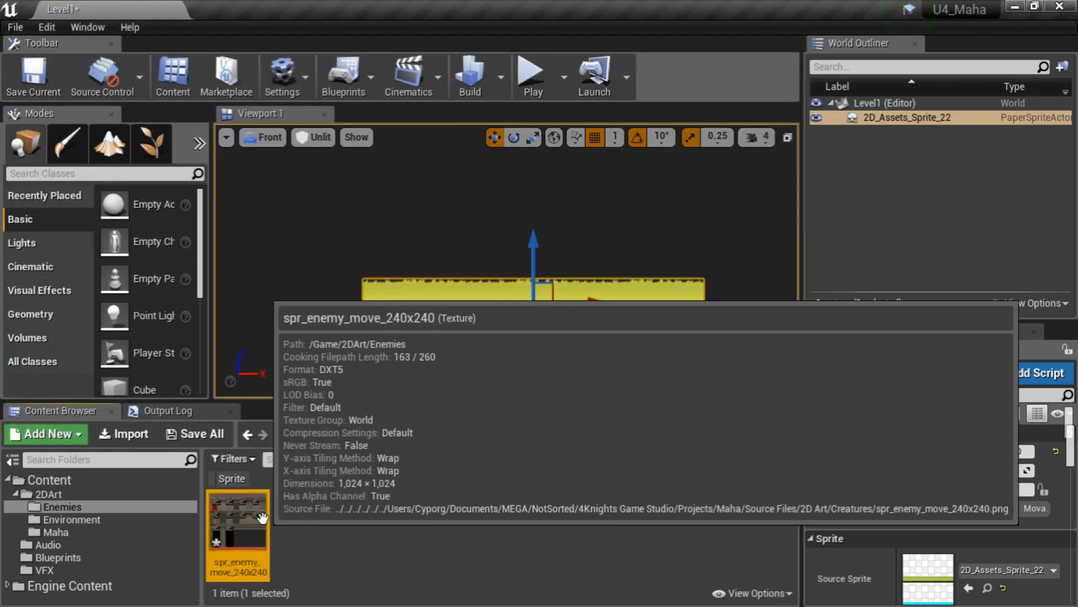
Extract sprites from the spr_enemy_move_240x240 texture in Grid mode with cell width 240 and cell height 240
right_click(262, 517)
mouse_move(340, 112)
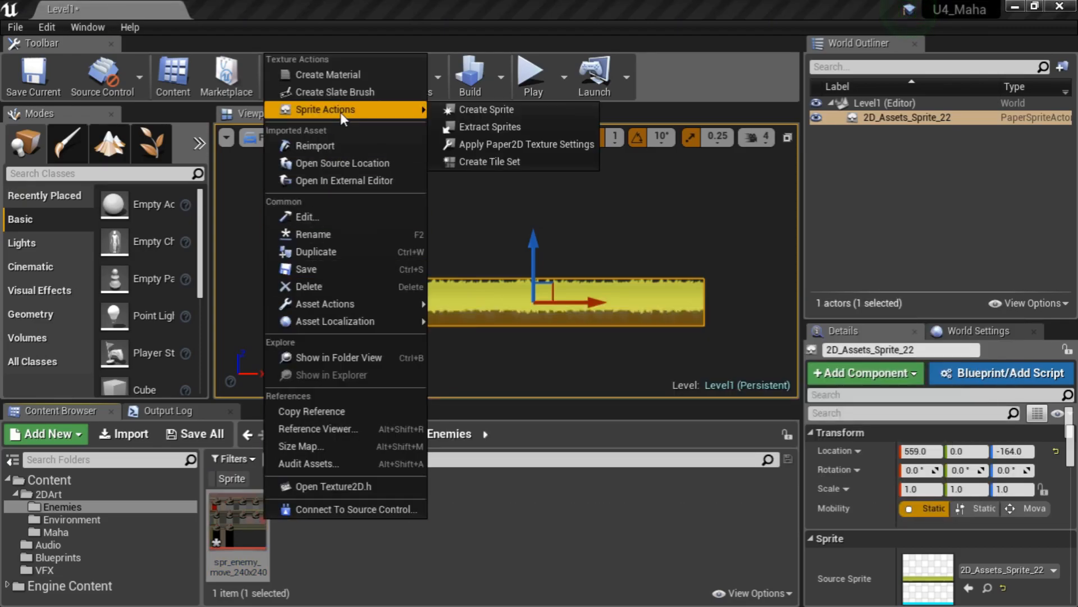
click(524, 119)
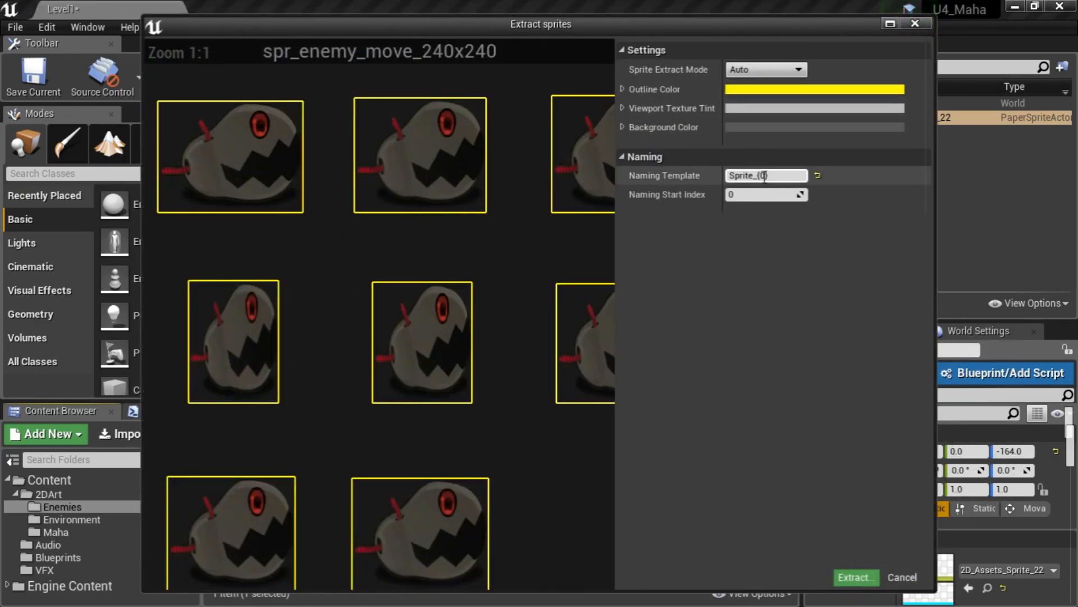
click(747, 70)
click(742, 92)
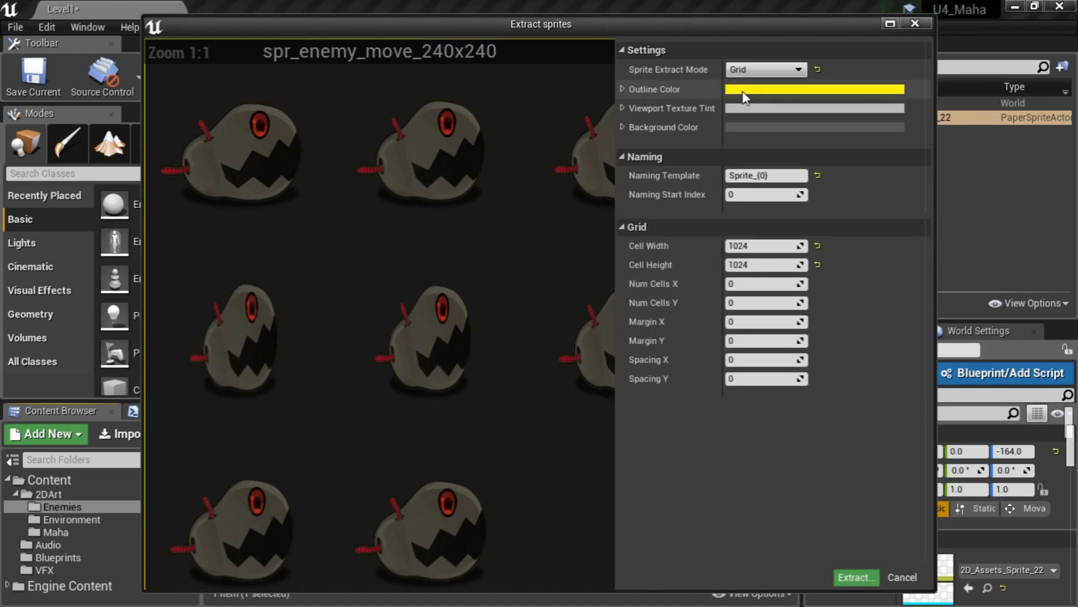
click(748, 245)
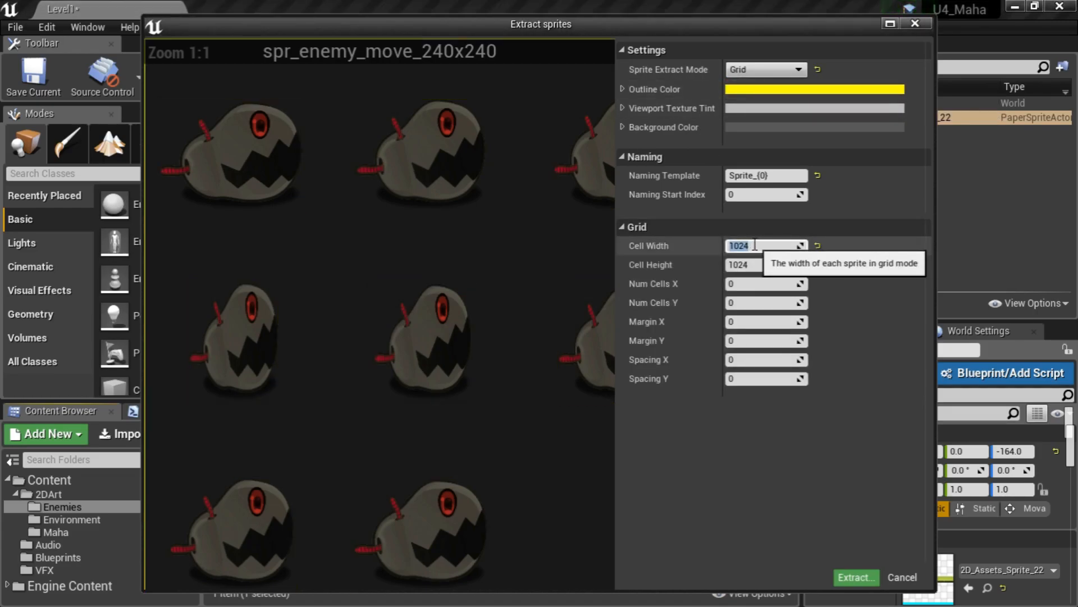
text(240)
key(Return)
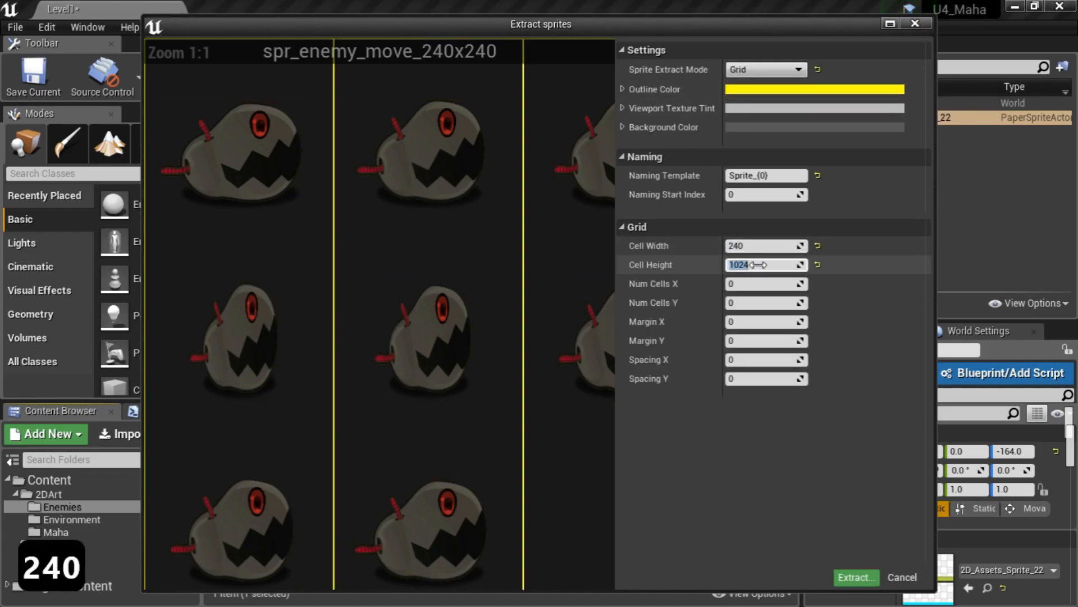
text(240)
click(760, 247)
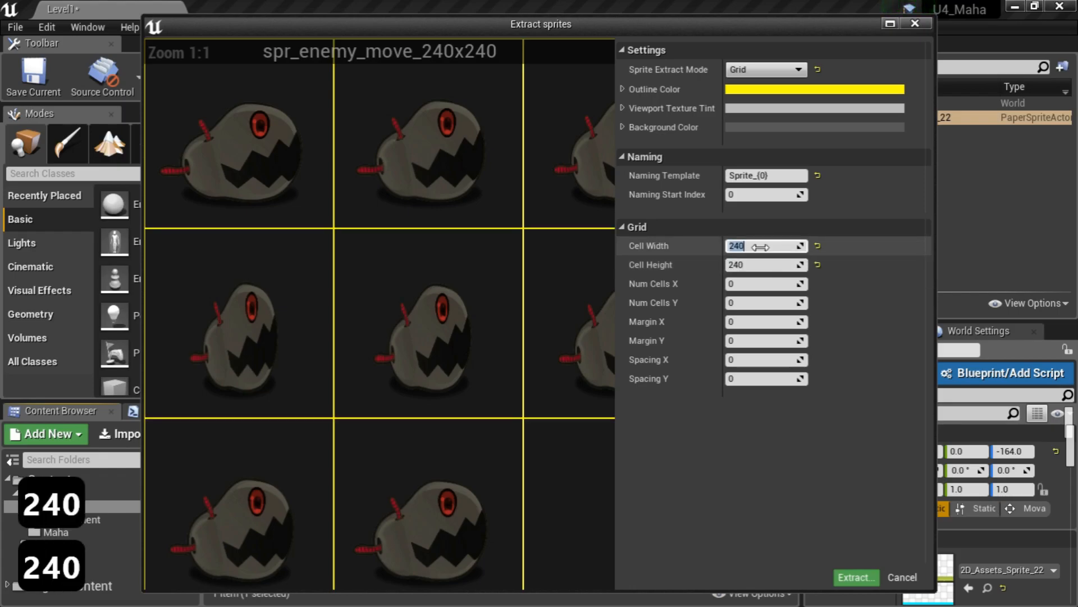
click(858, 578)
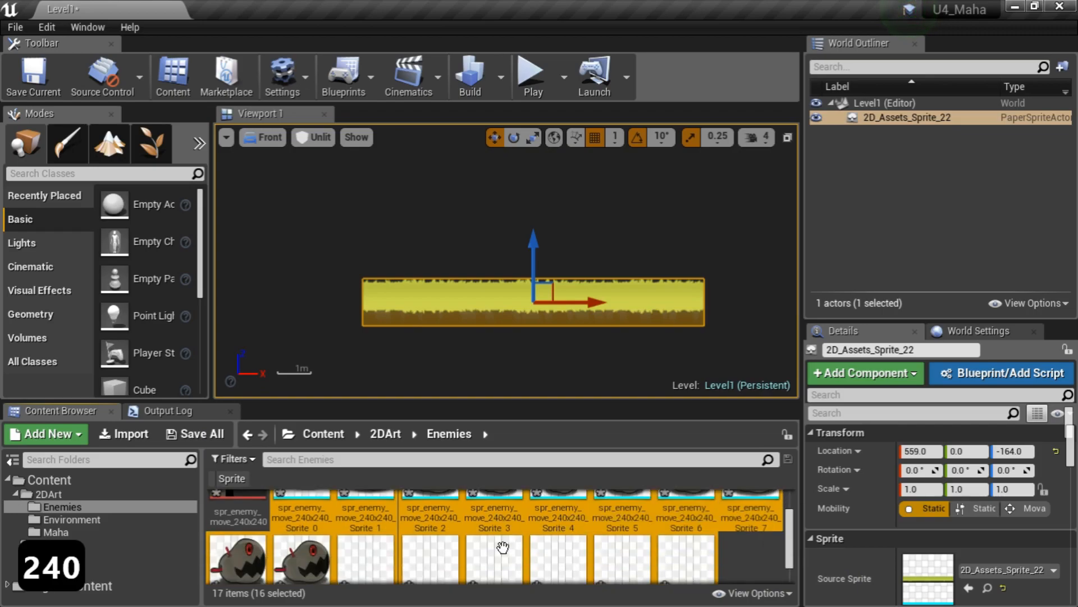
Delete the six blank sprites spr_enemy_move_240x240_Sprite_10 to Sprite_15 from the Enemies folder
scroll(503, 547, down, 2)
click(365, 523)
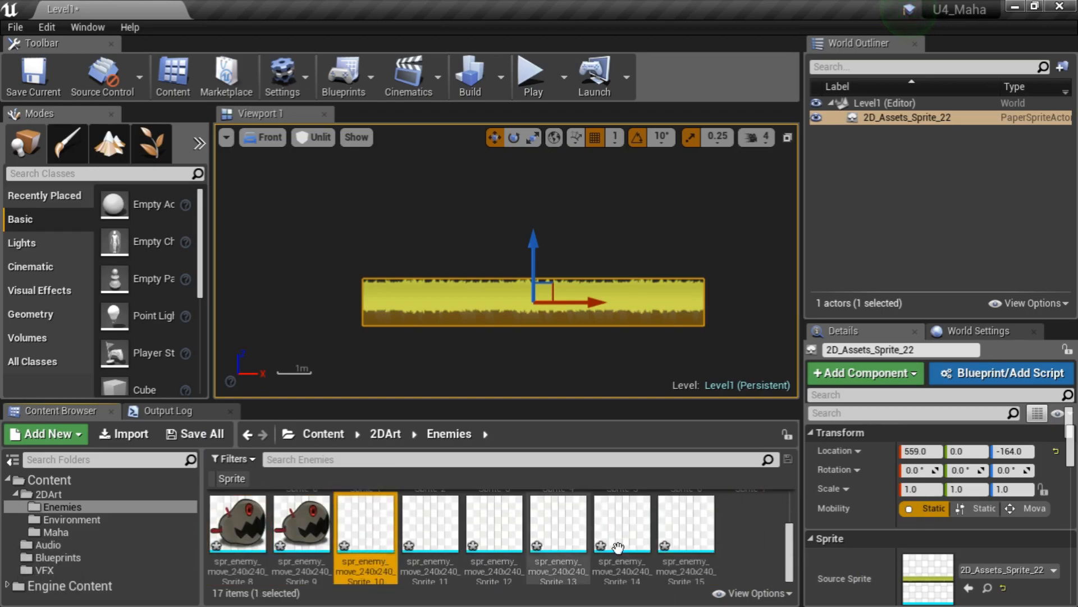
shift+click(686, 525)
key(Delete)
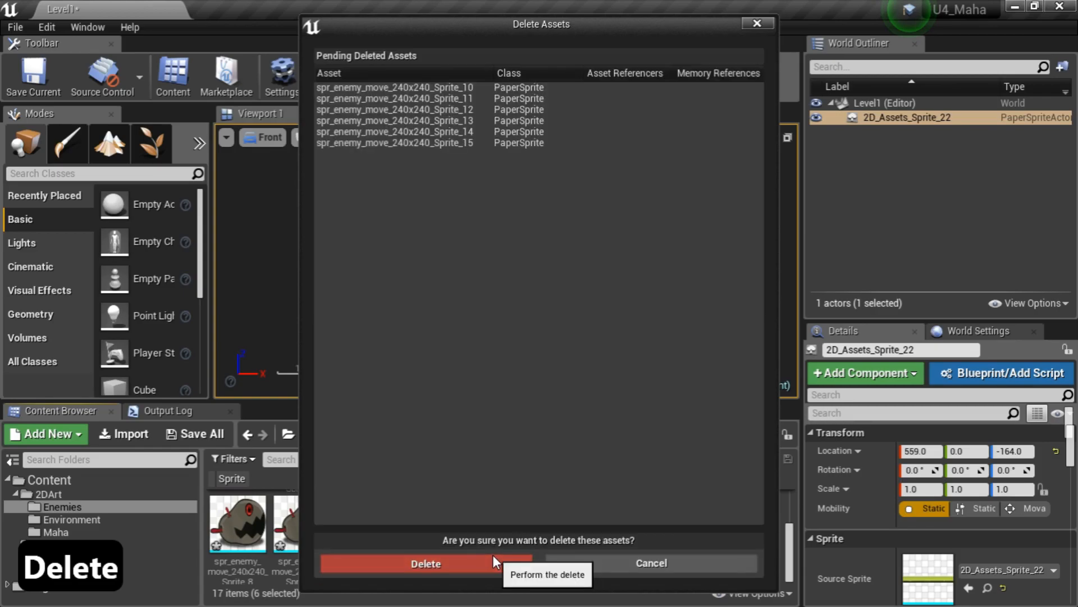
click(493, 554)
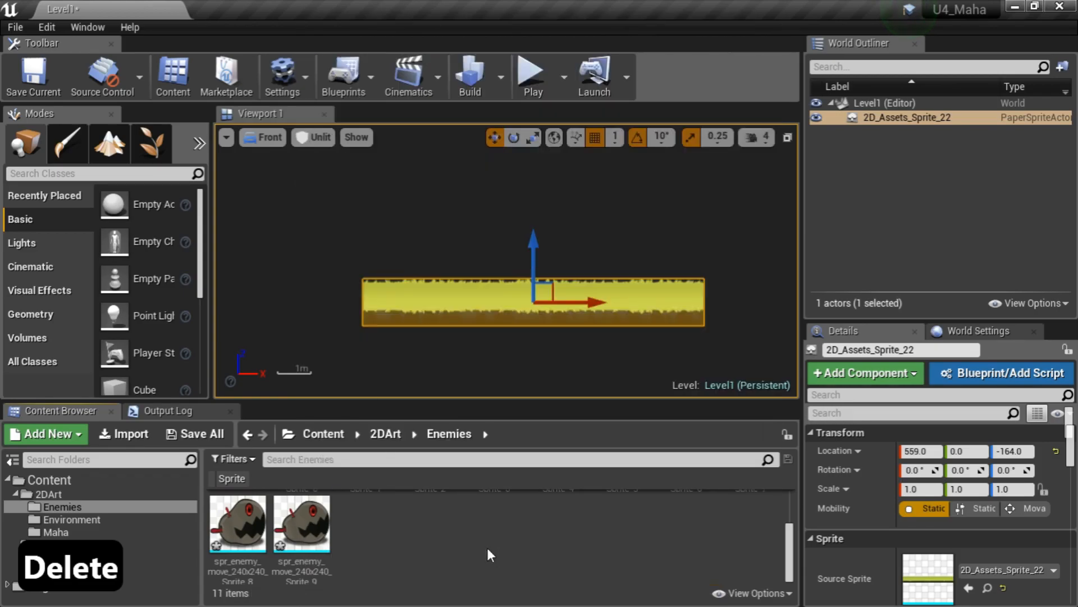
Create a flipbook from the enemy sprites Sprite_0 through Sprite_9 and name it RottenFruit_Move
scroll(400, 525, up, 3)
click(316, 519)
scroll(316, 524, down, 3)
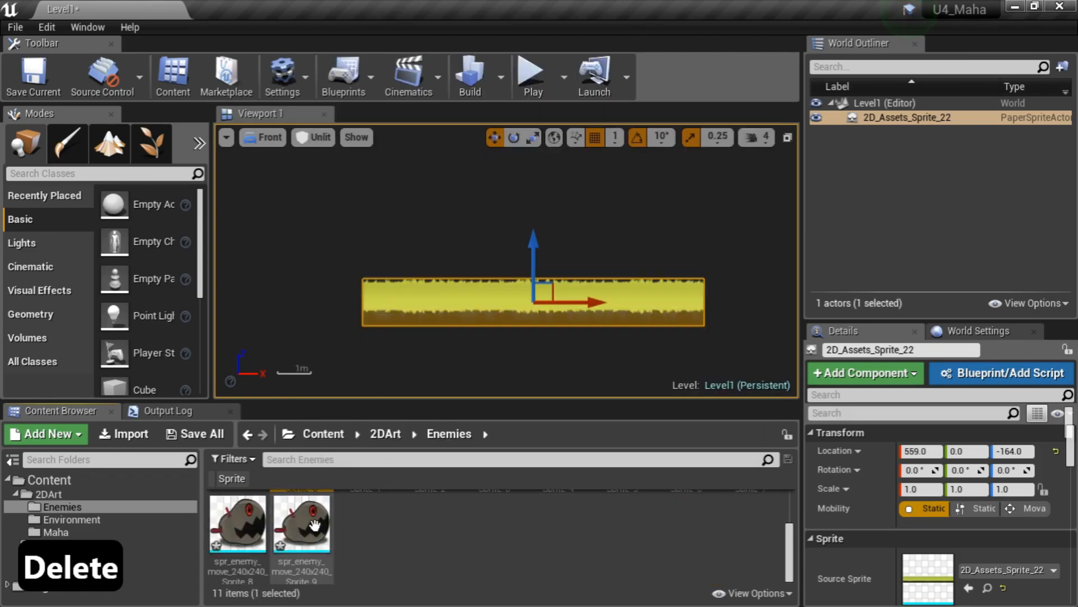
shift+click(316, 523)
right_click(316, 524)
mouse_move(421, 318)
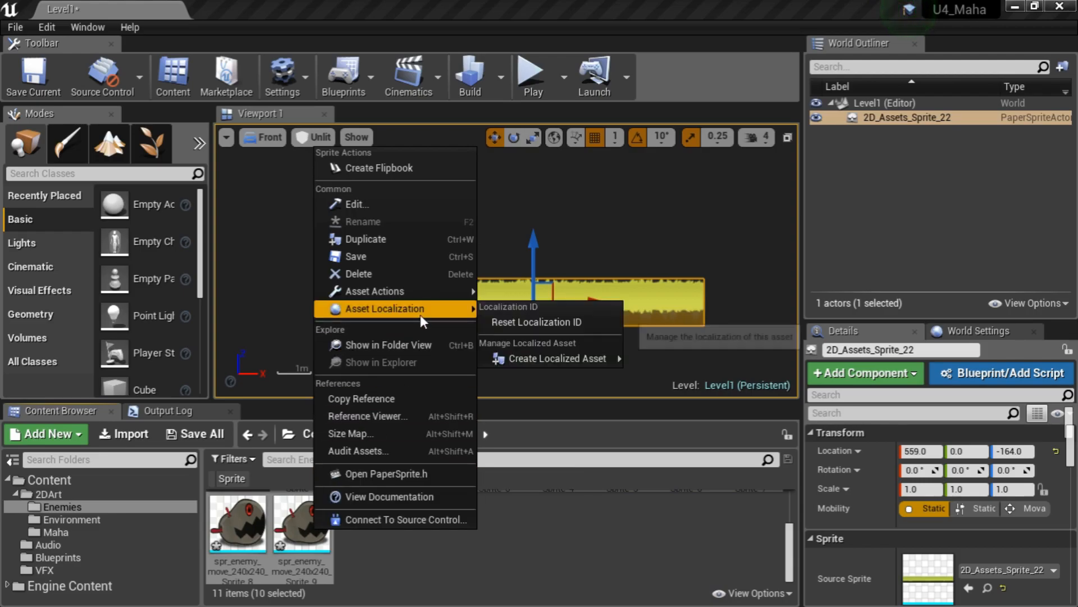
click(399, 170)
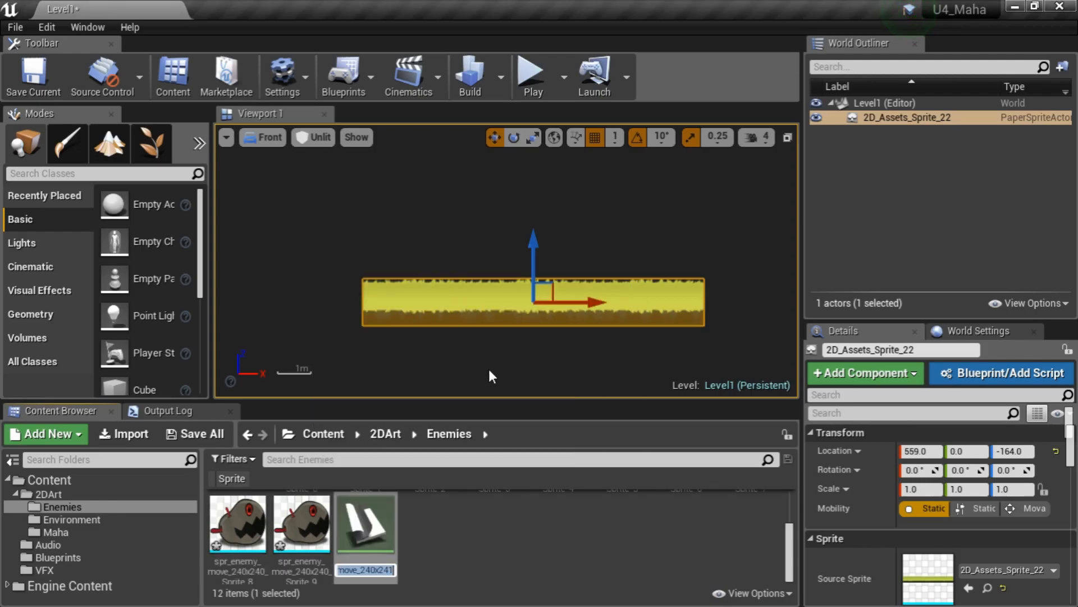
text(Rotten)
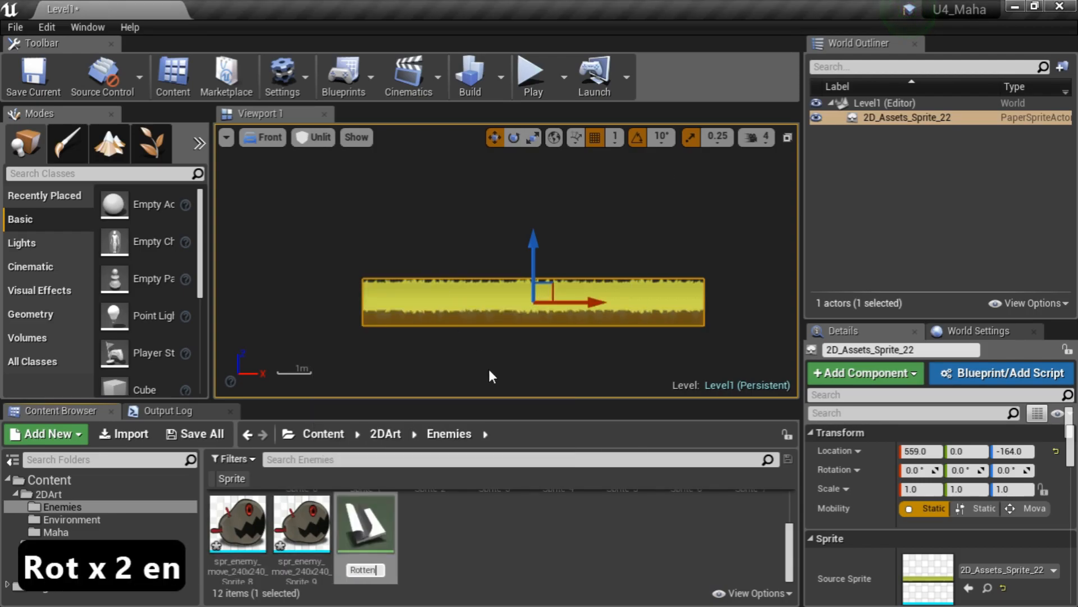
text(Fruit)
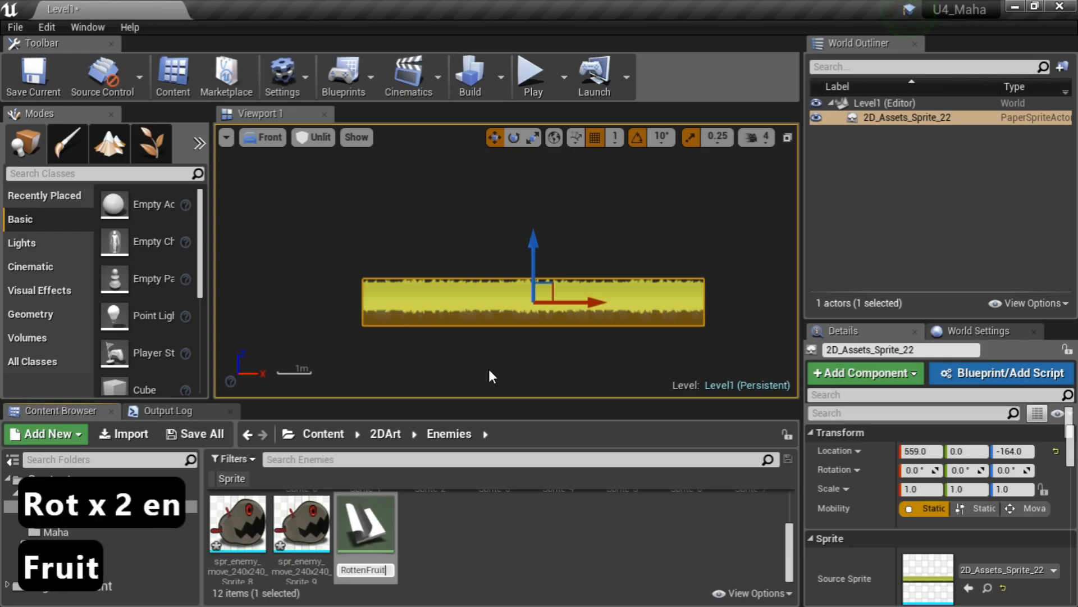
text(_)
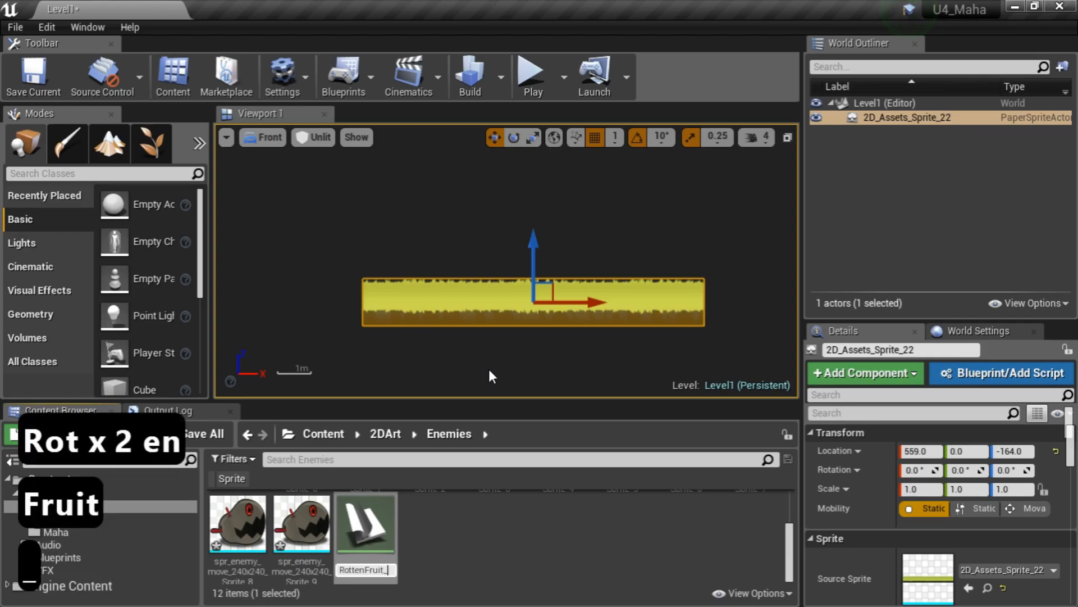
text(Move)
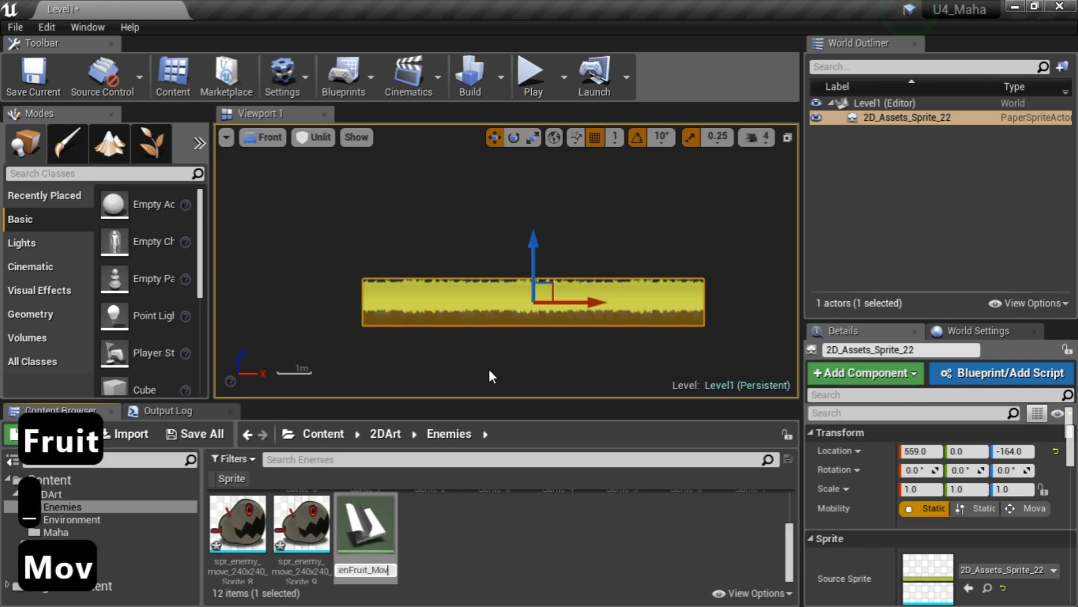
key(Return)
Try out the RottenFruit_Move flipbook on the grass ground at about X 240, Z -65, and delete it again
drag(238, 522, 430, 264)
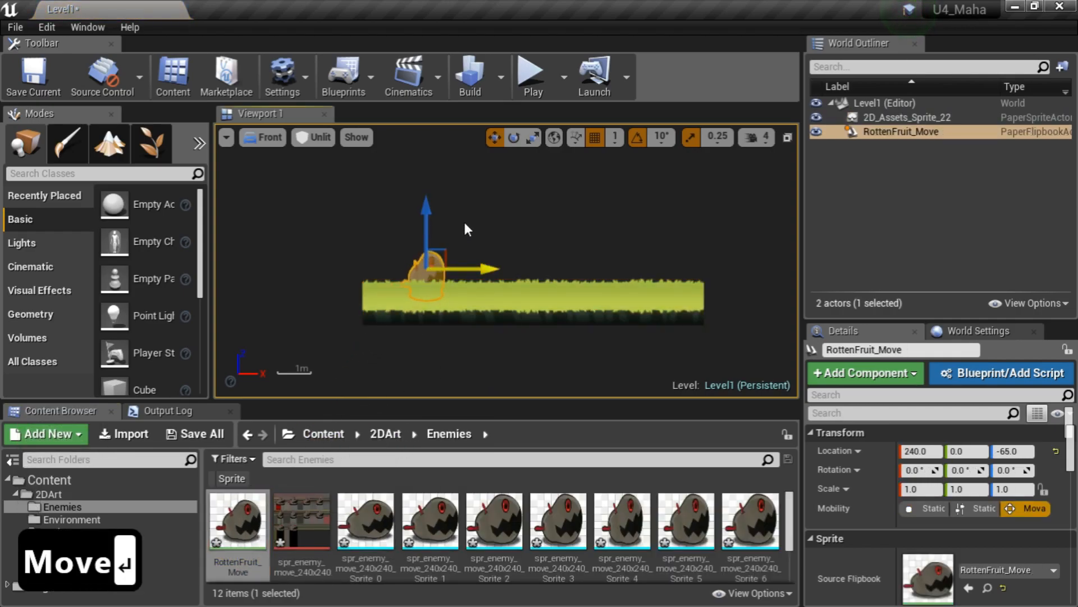
click(481, 221)
click(430, 264)
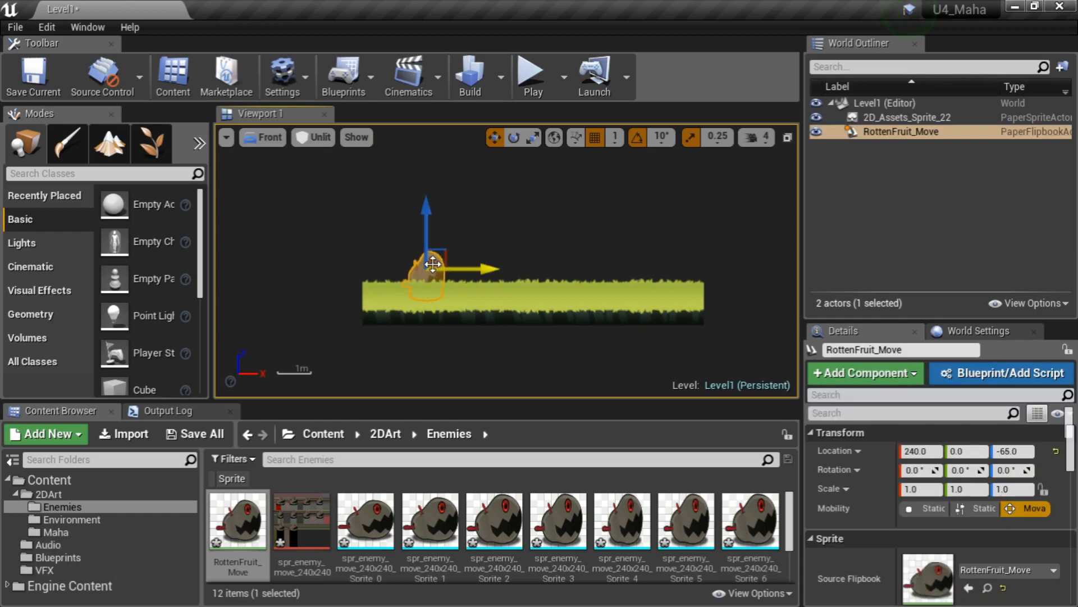
key(Delete)
Bulk-edit the enemy sprites Sprite_0 through Sprite_9 in the Property Matrix, setting Pixels per unit to 2, and close it
scroll(494, 531, down, 2)
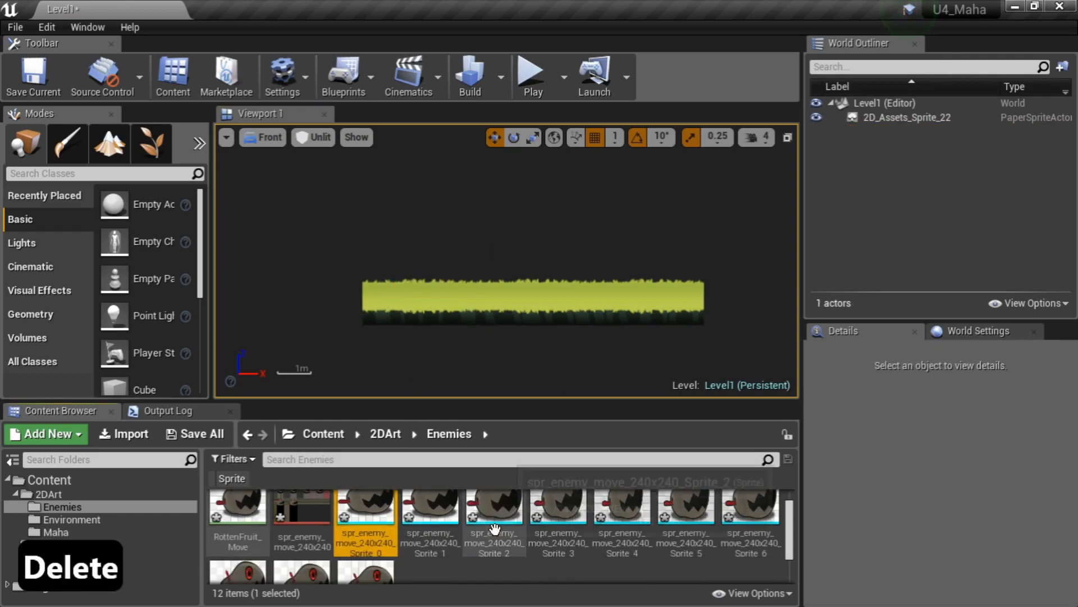
shift+click(385, 526)
right_click(385, 525)
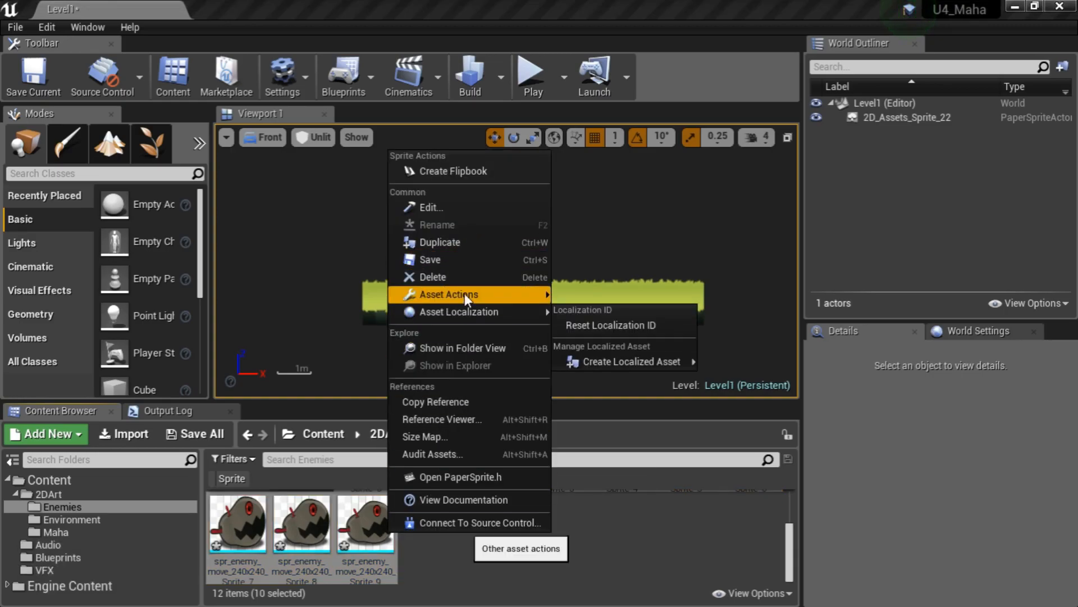
mouse_move(464, 294)
click(641, 471)
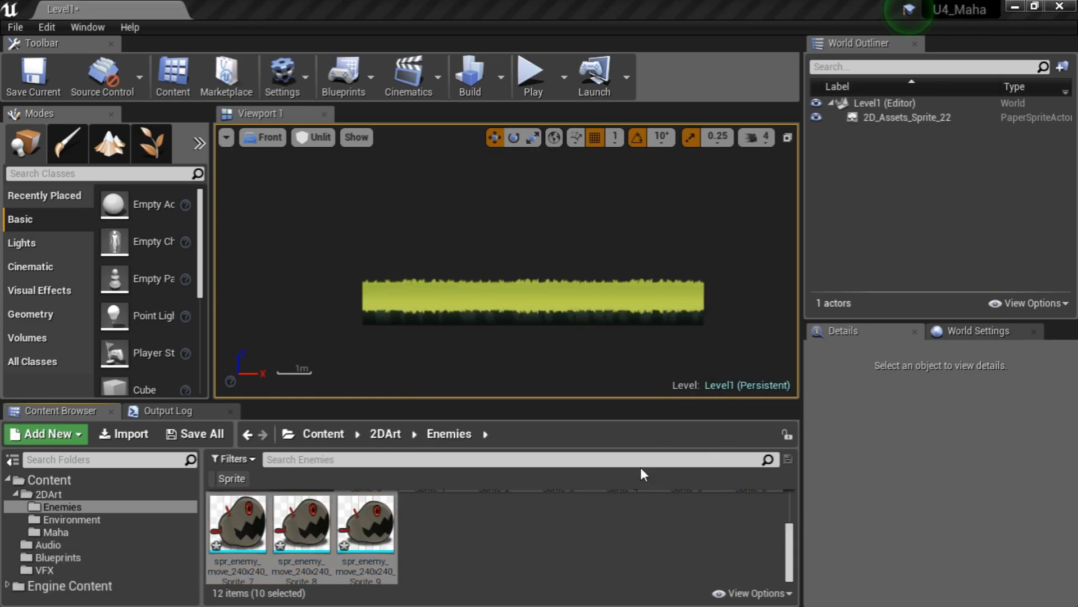
click(678, 140)
click(813, 340)
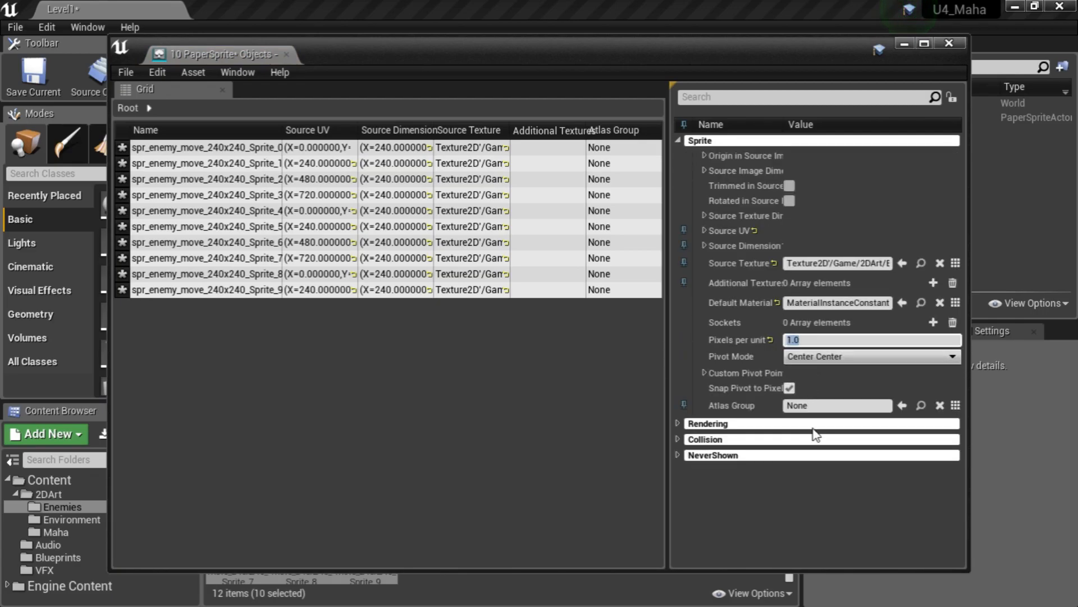
text(2)
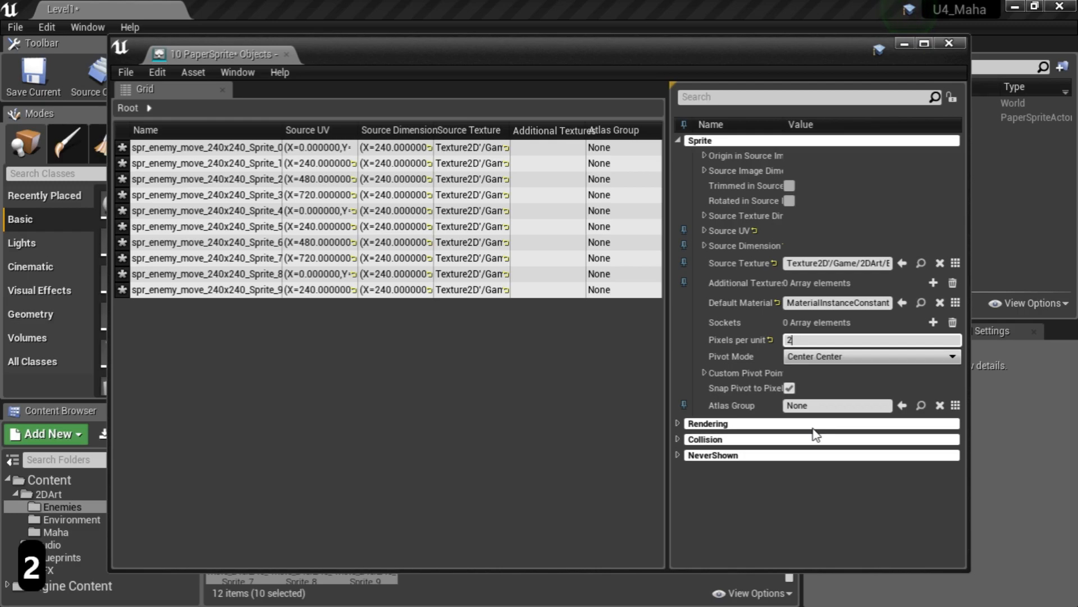
key(Return)
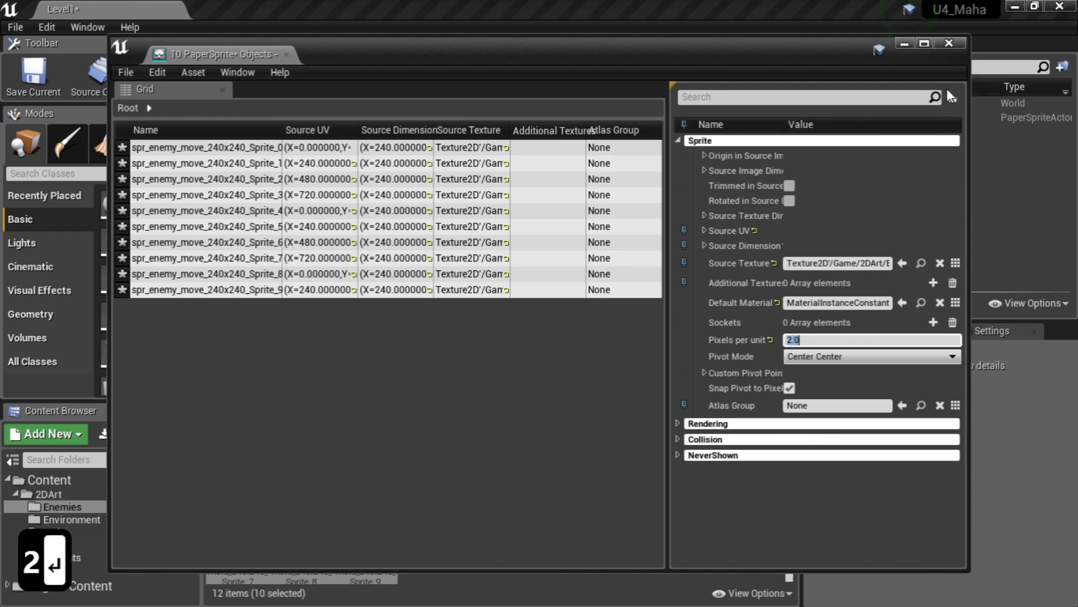
click(951, 44)
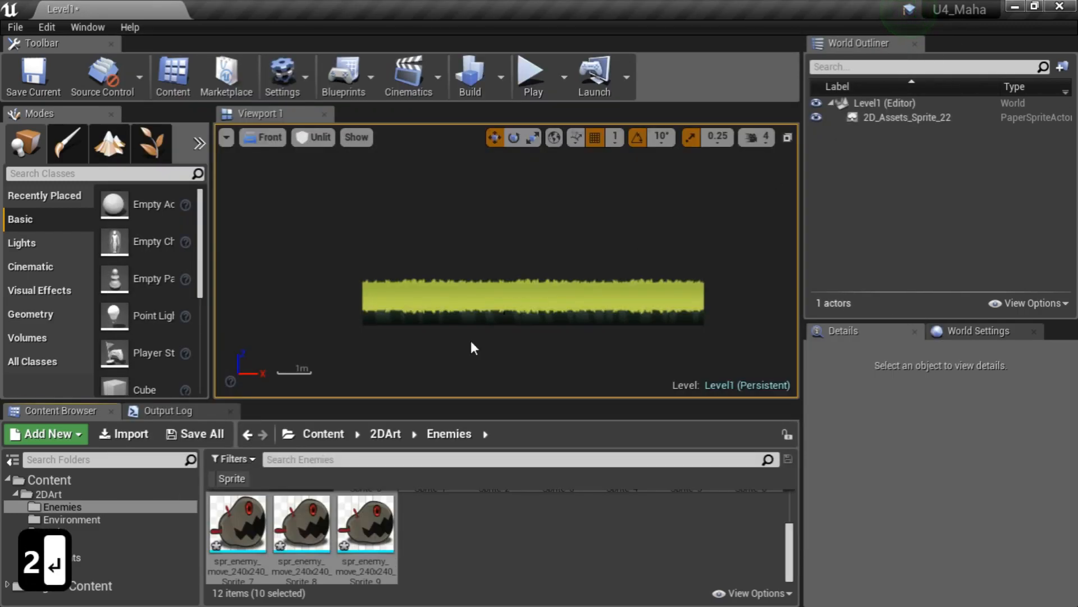
Place the rescaled RottenFruit_Move flipbook on the grass at about X 214, Z -100 to check its size, and remove it
click(512, 548)
scroll(511, 548, up, 2)
drag(237, 519, 418, 282)
click(530, 235)
click(415, 284)
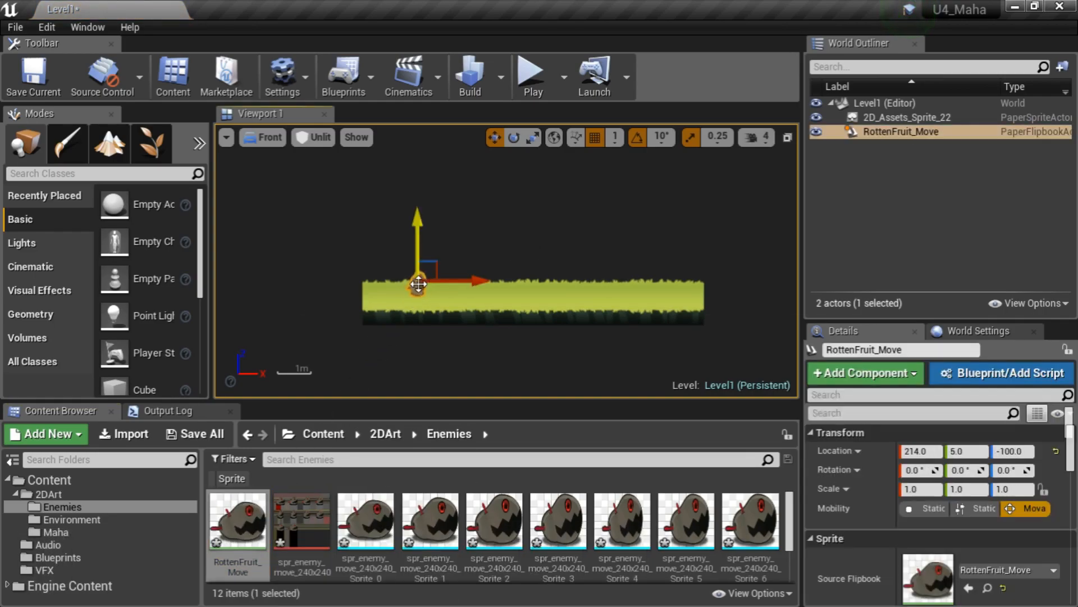
key(Delete)
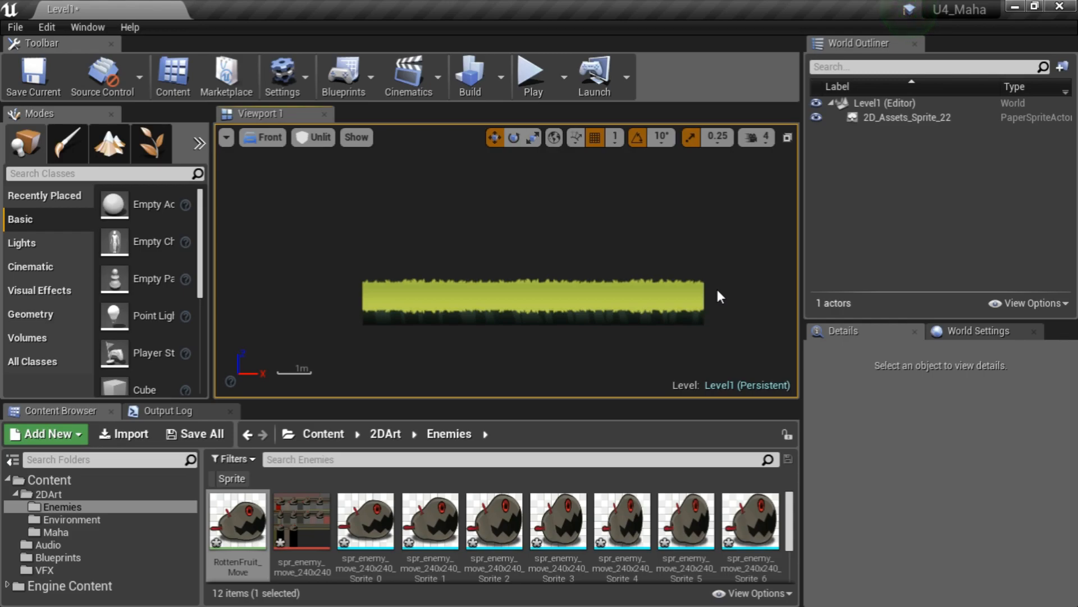
key(End)
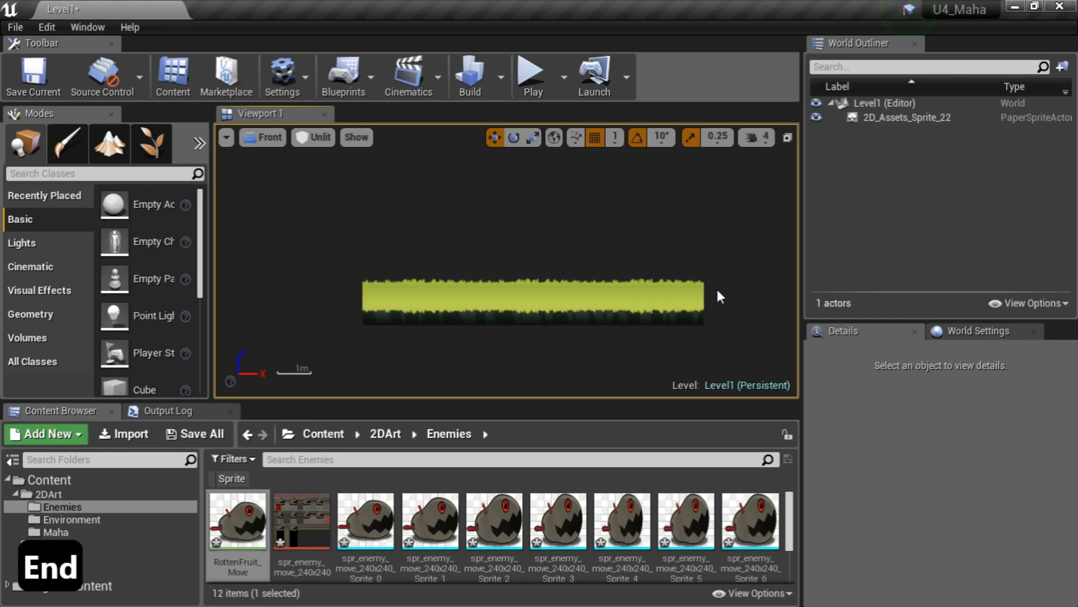